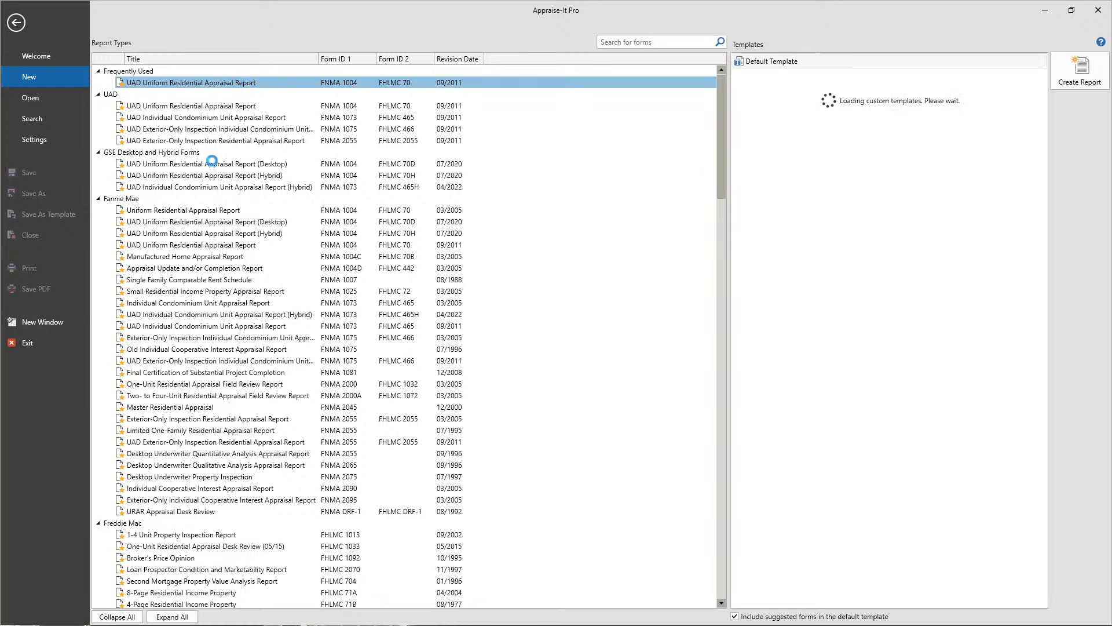
Step: Create a UAD Uniform Residential Appraisal Report (FNMA 1004) and enter Charlotte Charlotte Charlotte as the subject's city
double_click(229, 85)
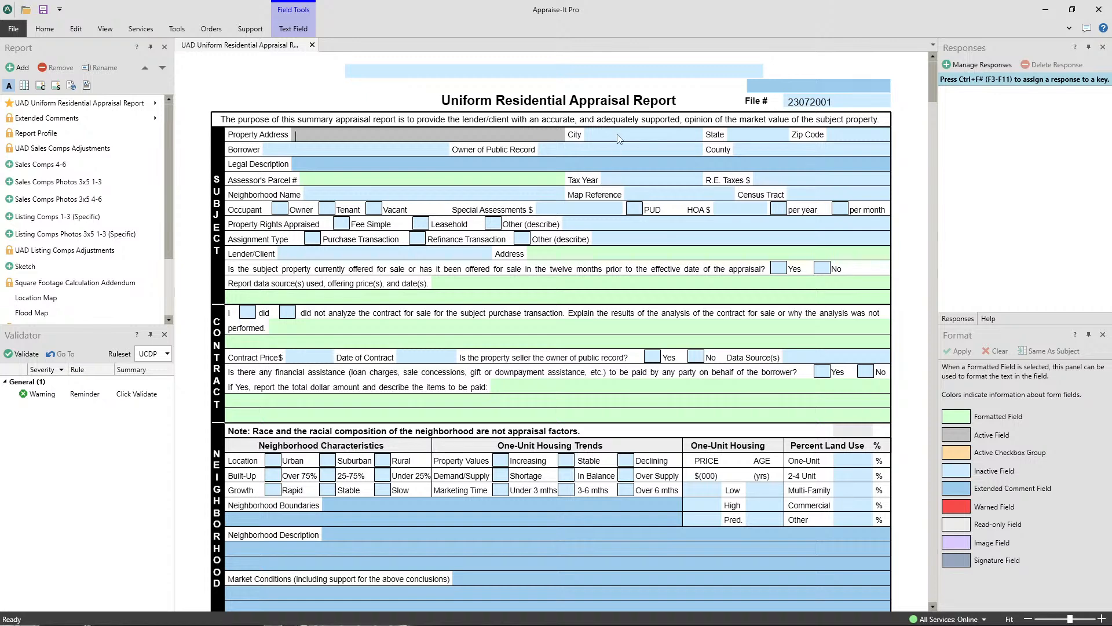
key("Tab")
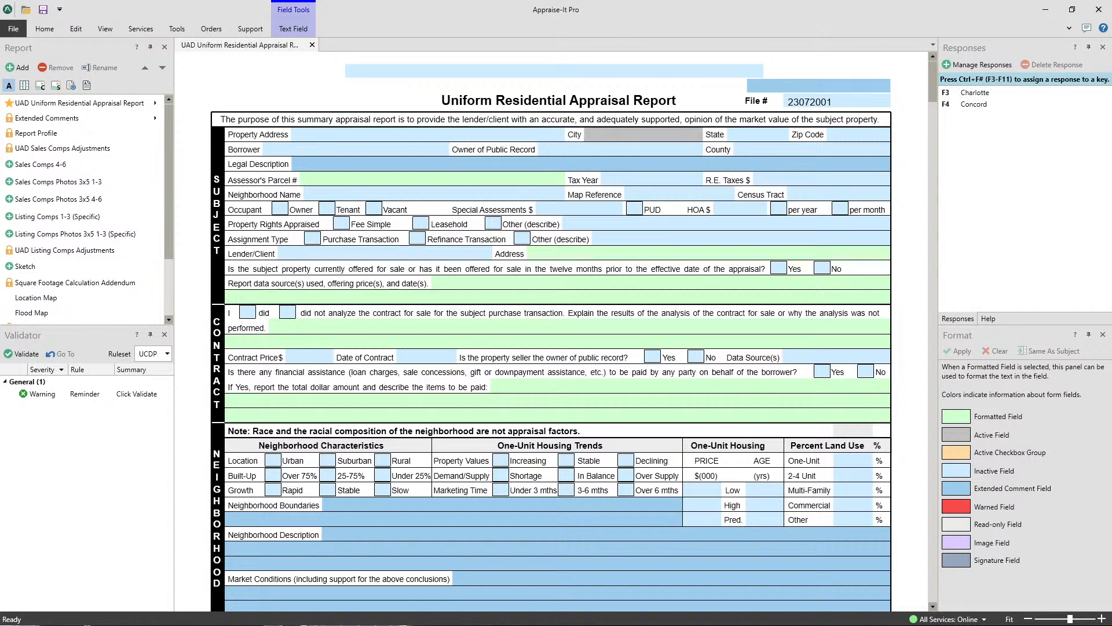
type("Charlotte Charlotte Charlotte")
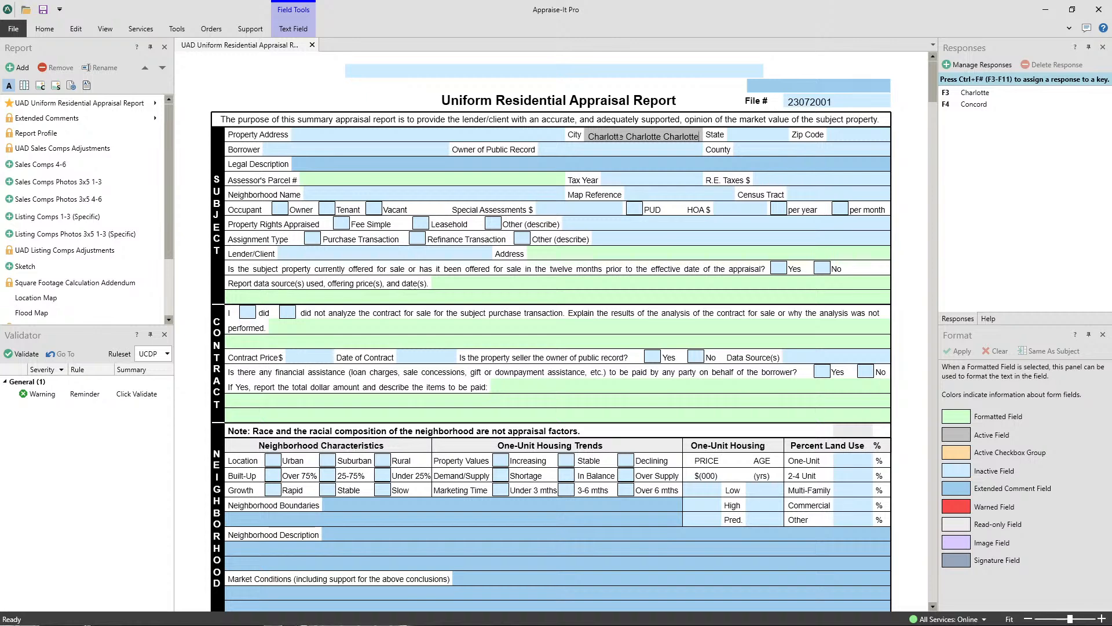
type("Charl")
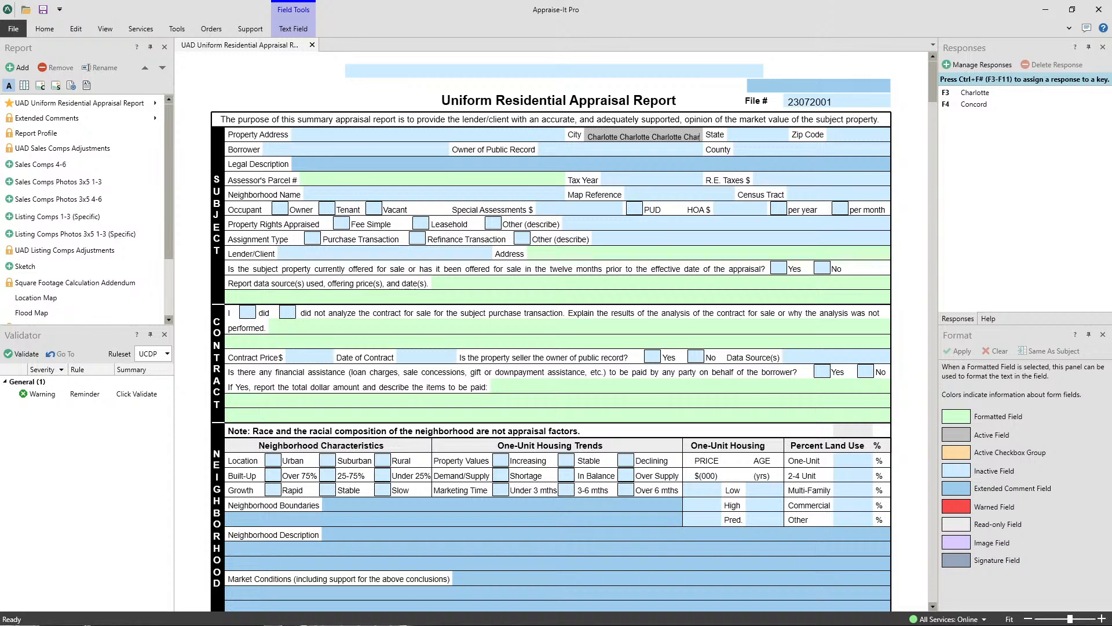
key("BackSpace")
key("BackSpace")
key("BackSpace")
key("BackSpace")
key("BackSpace")
key("BackSpace")
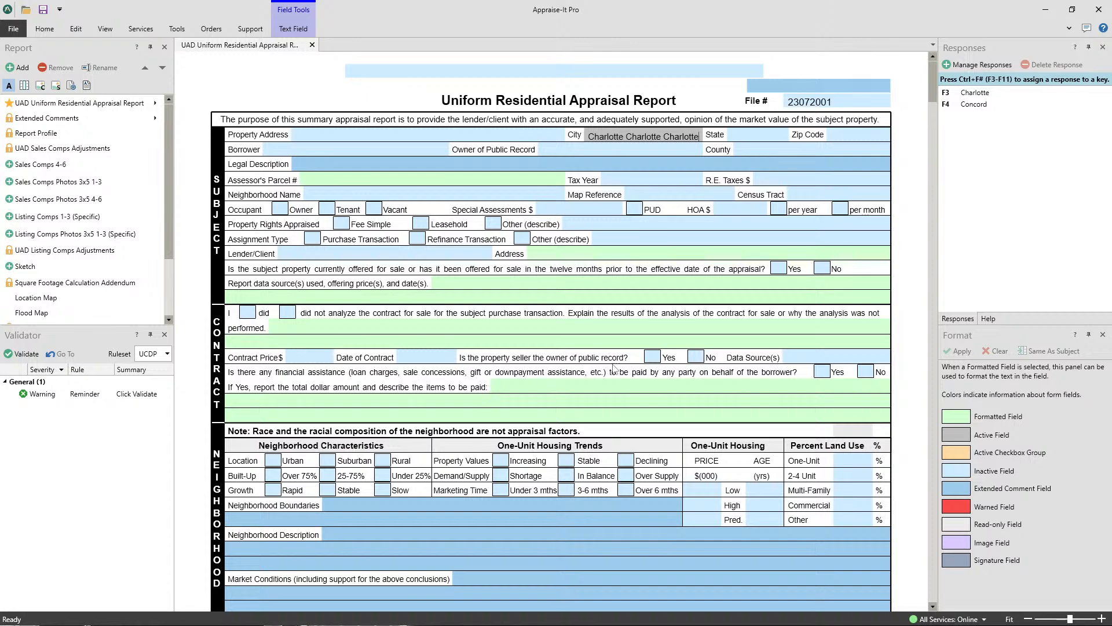
Step: Select the financial assistance description field in the Contract section and keep the ribbon expanded on the Home commands
left_click(607, 394)
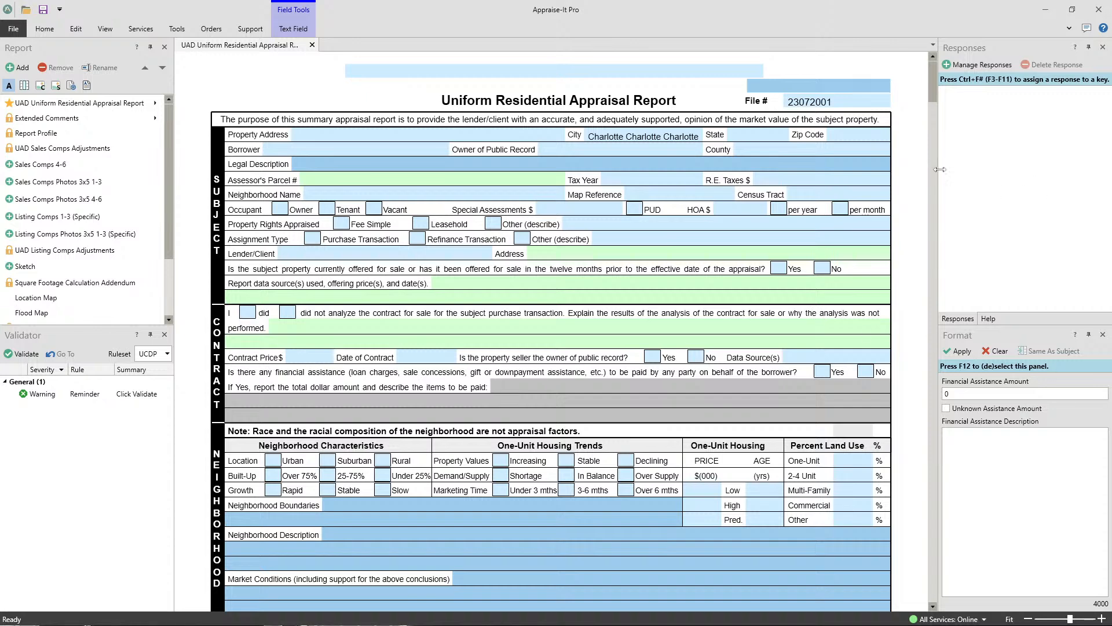
left_click(1068, 29)
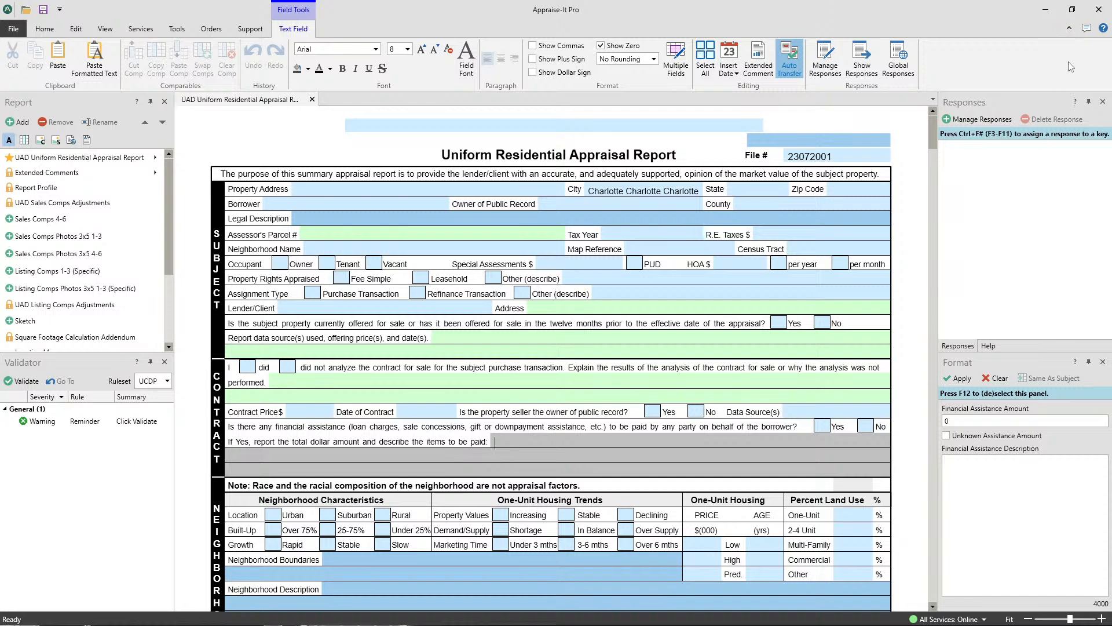
left_click(1069, 28)
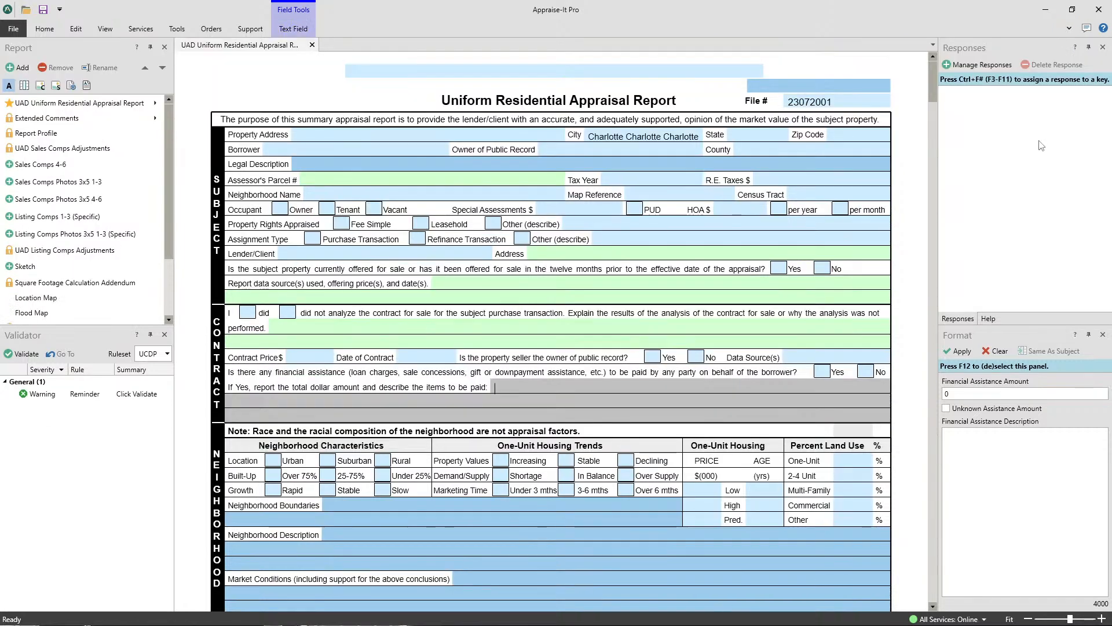
left_click(177, 29)
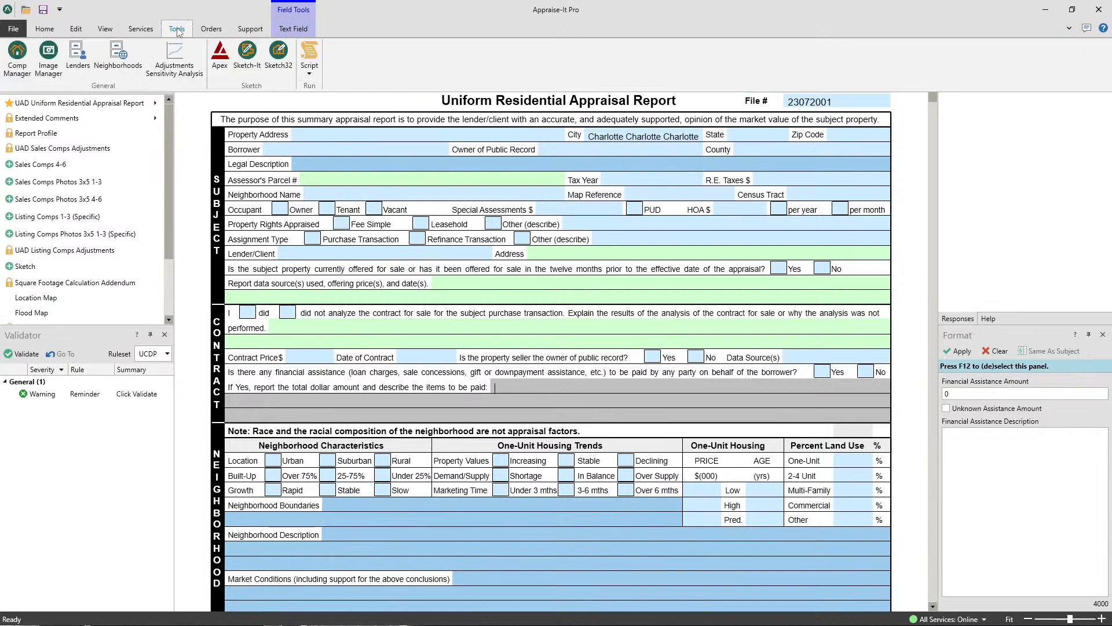
left_click(1069, 28)
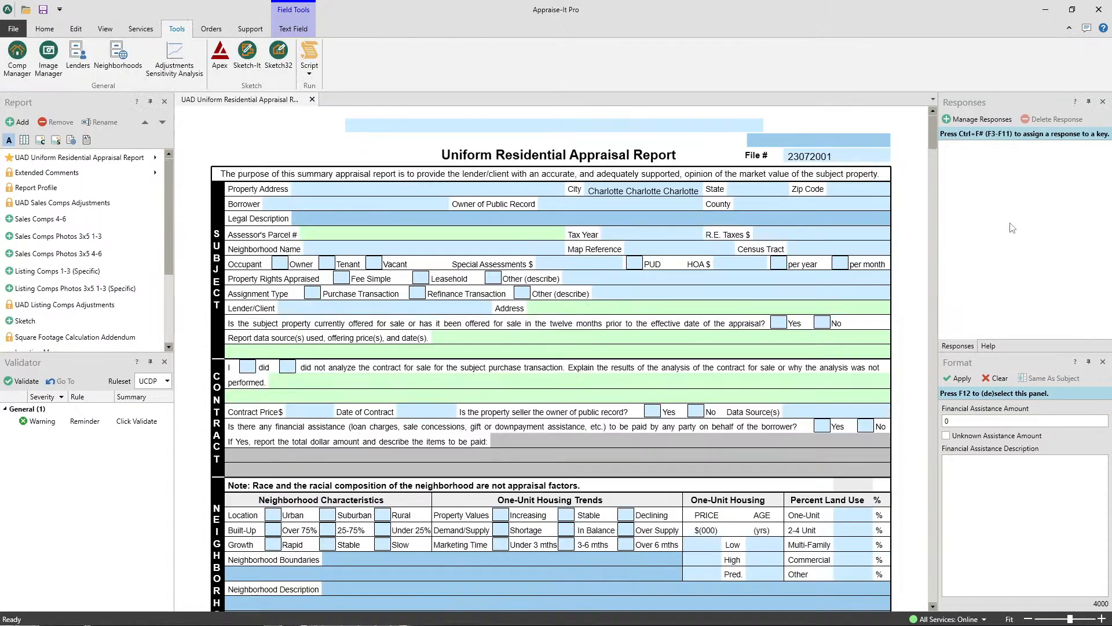
left_click(1069, 29)
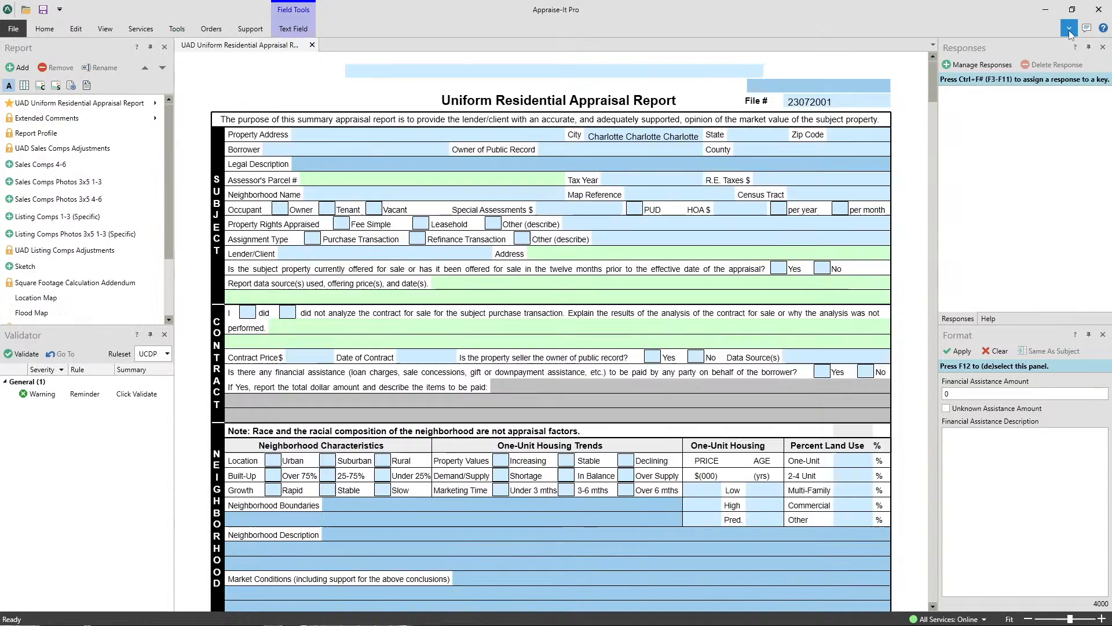
left_click(1069, 29)
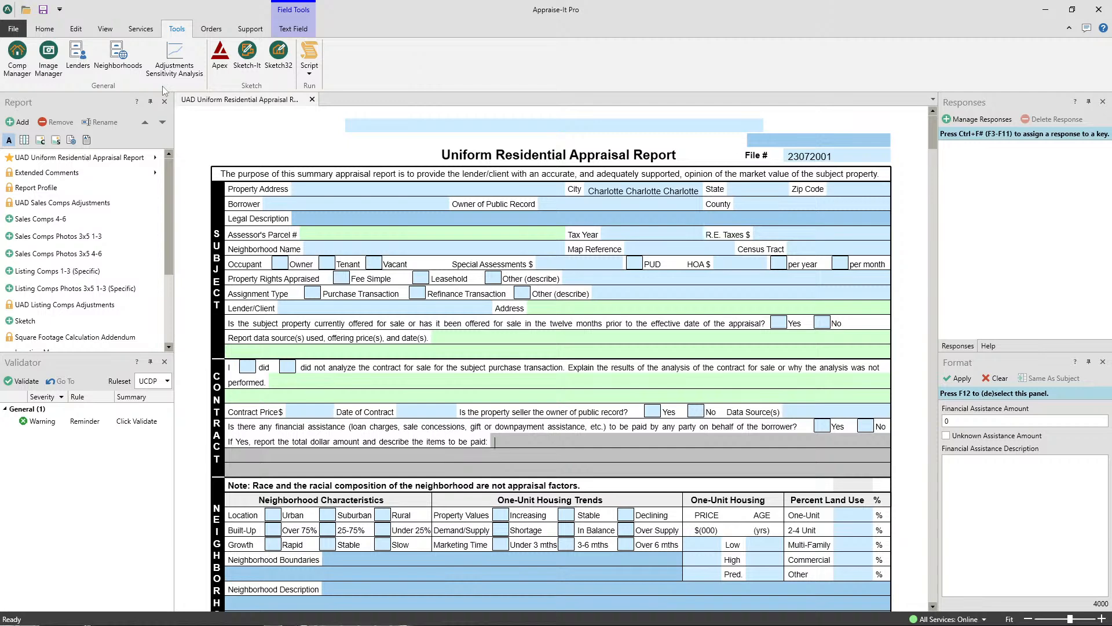
double_click(45, 31)
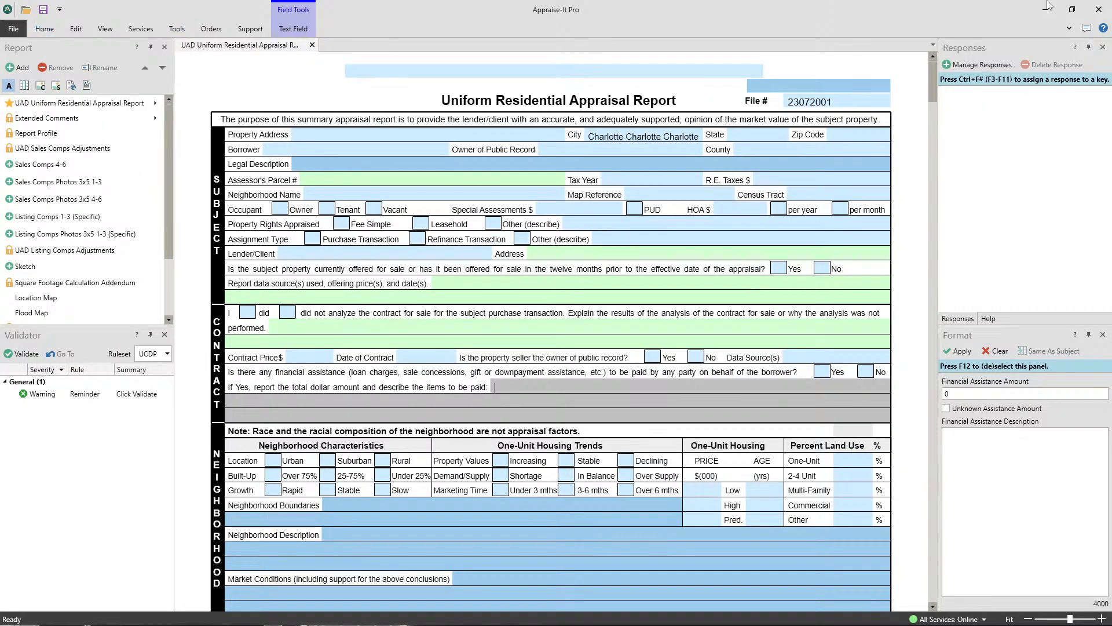
double_click(37, 32)
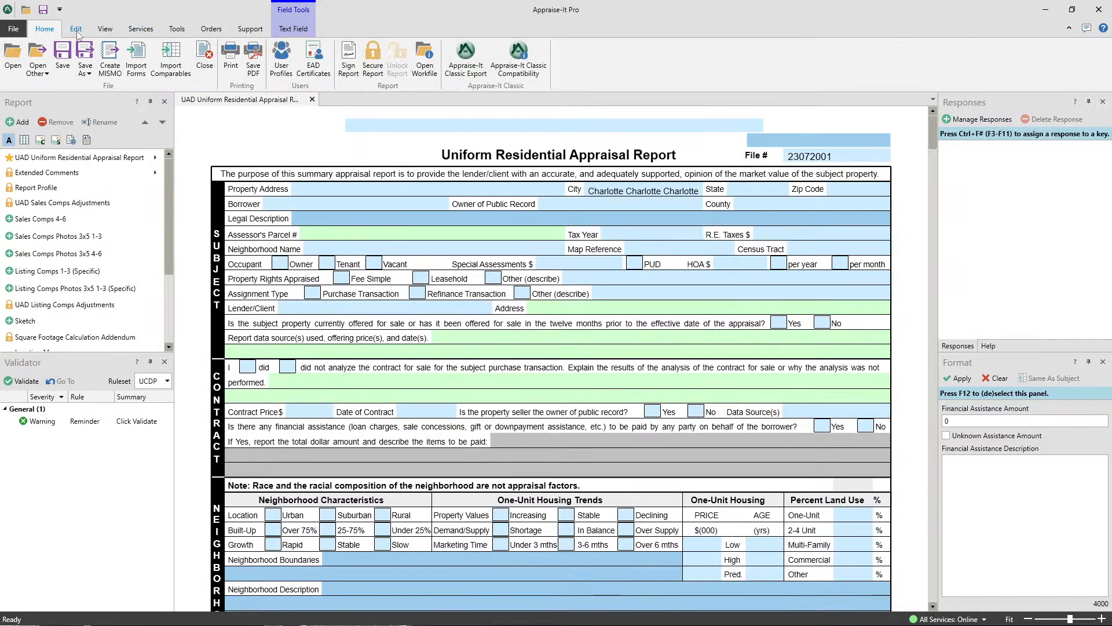
Step: Look through the View, Support and Home commands and inspect the Import Forms dialog without importing anything
left_click(107, 31)
left_click(49, 33)
left_click(247, 30)
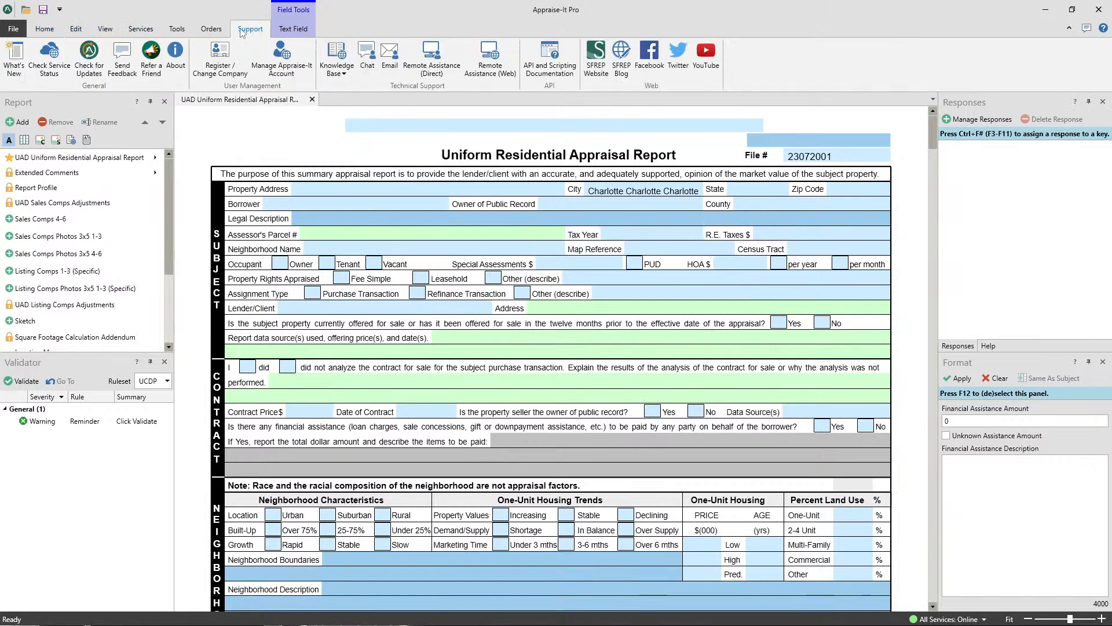
left_click(44, 30)
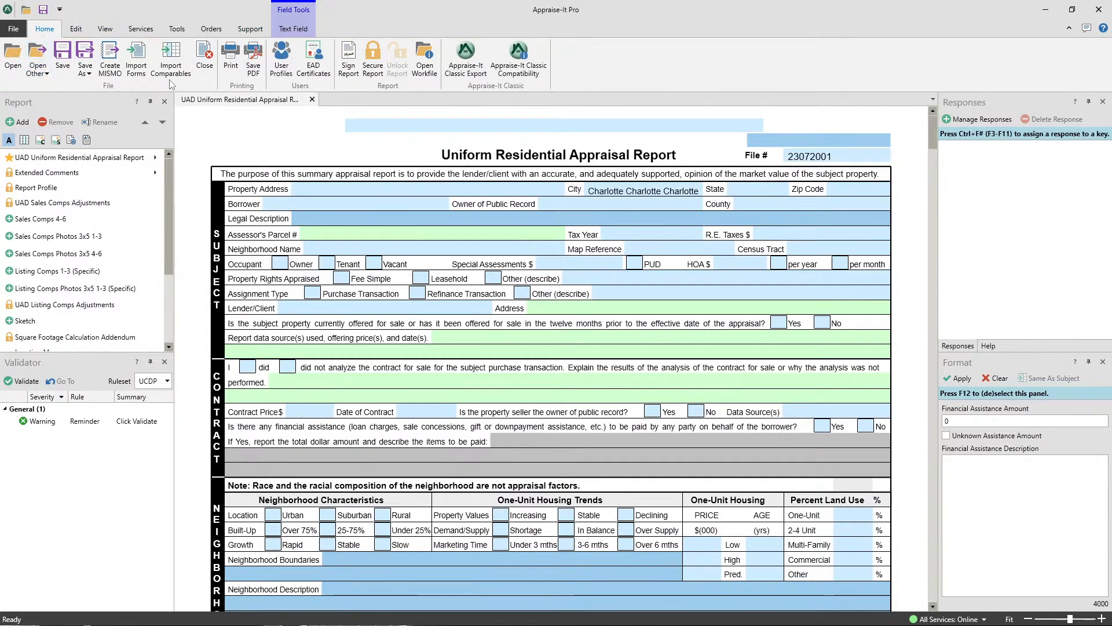
left_click(138, 74)
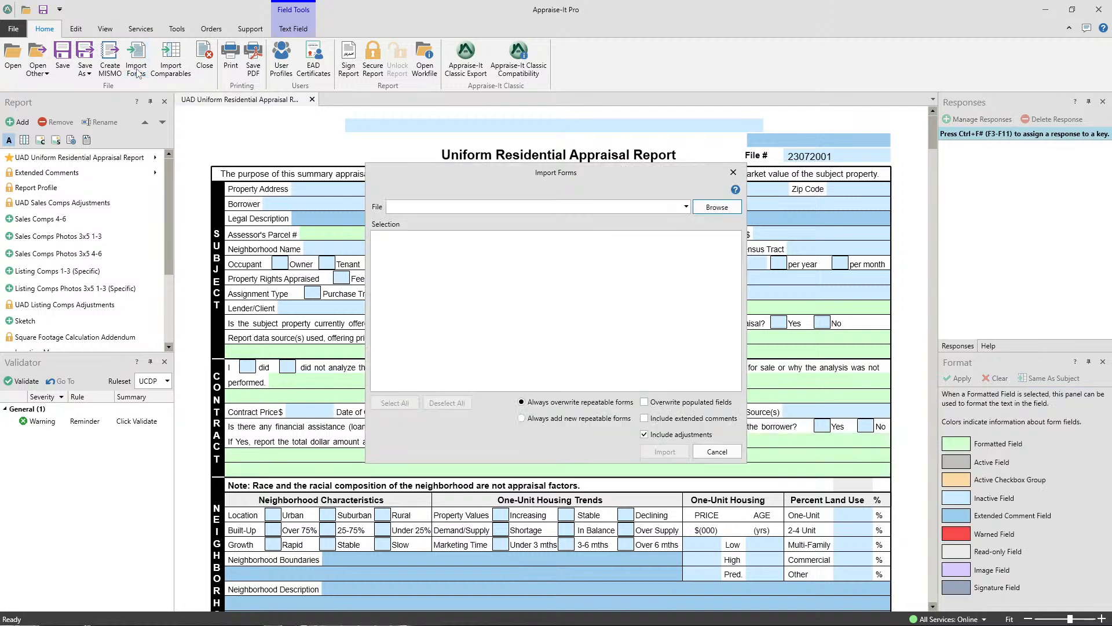
left_click(733, 172)
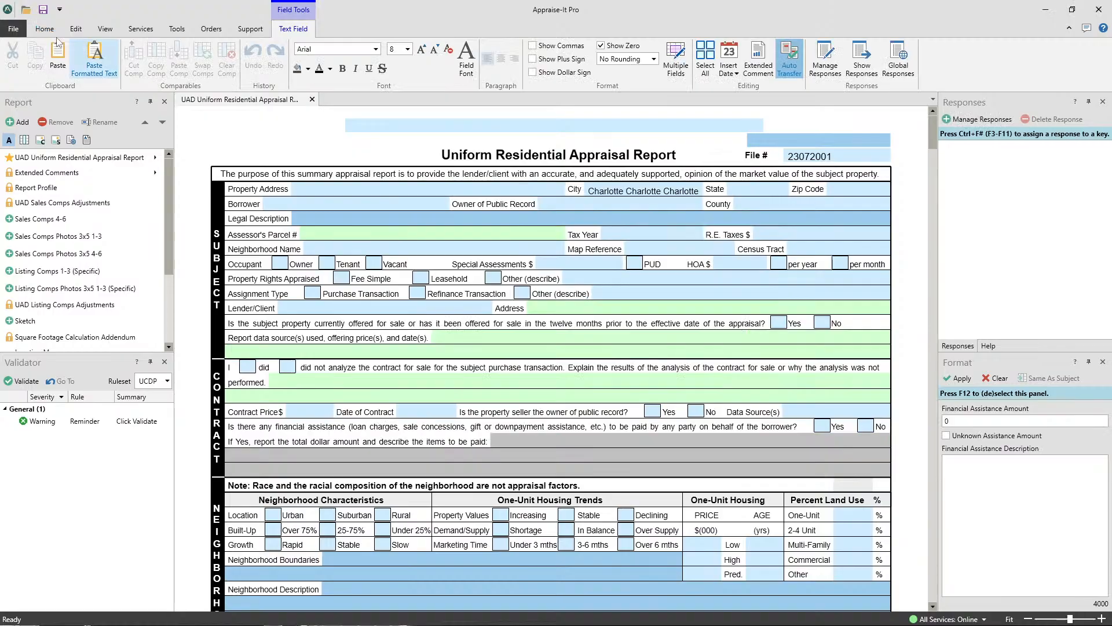
Step: Examine the criteria available for searching saved reports, and return to the appraisal report
left_click(9, 32)
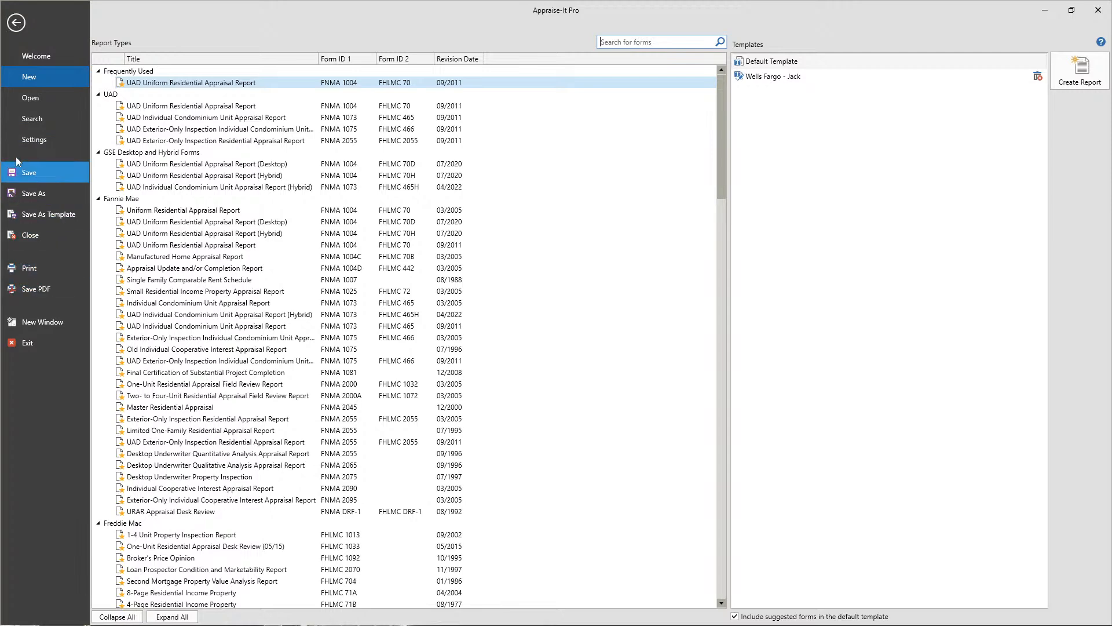
left_click(25, 121)
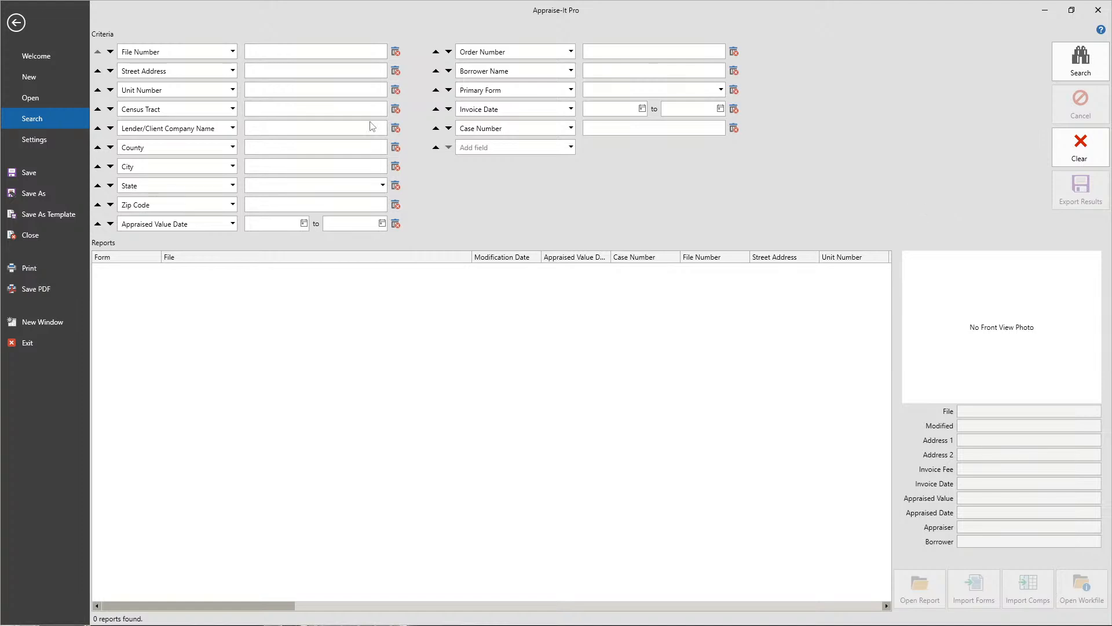
left_click(16, 22)
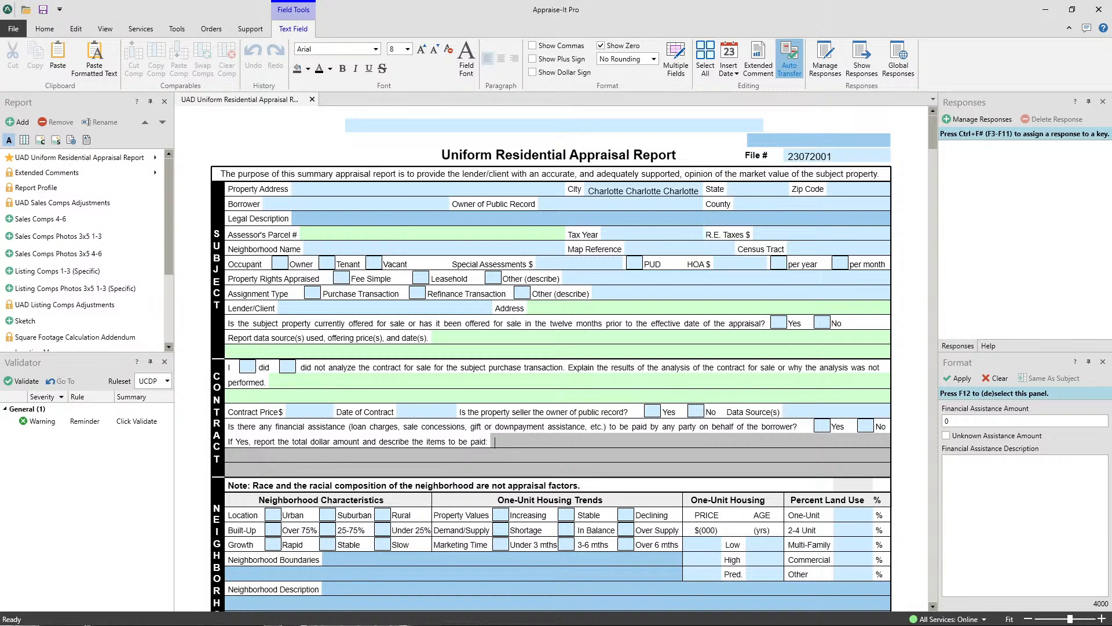
Step: Shrink the report window to expose the desktop and preview the images IMG_4970.jpeg and IMG_4835.jpeg
left_click(1072, 9)
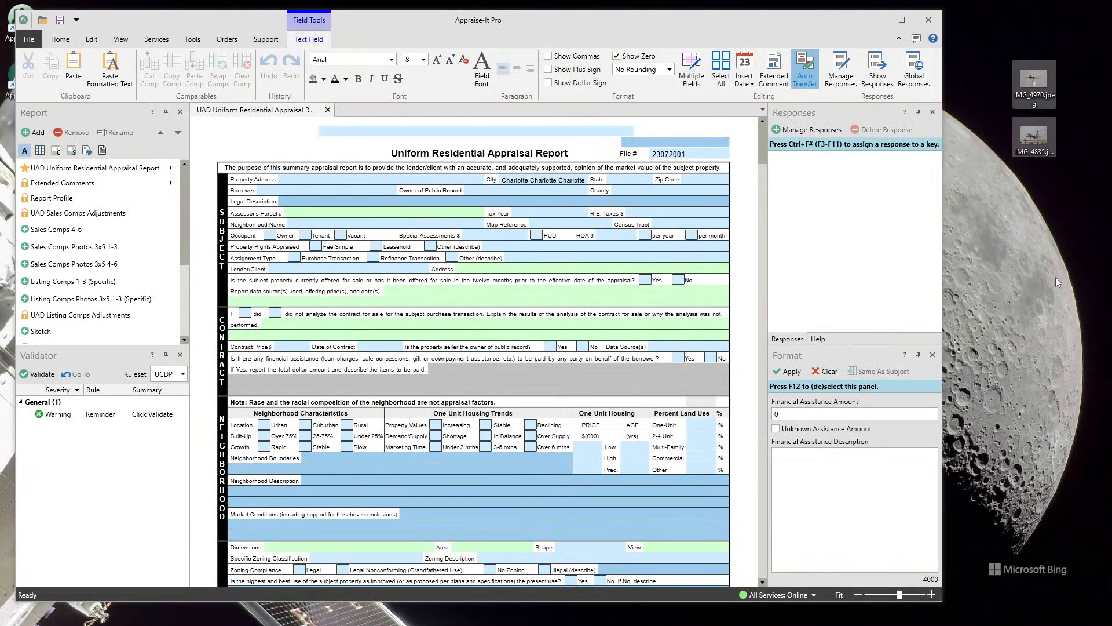
double_click(1041, 93)
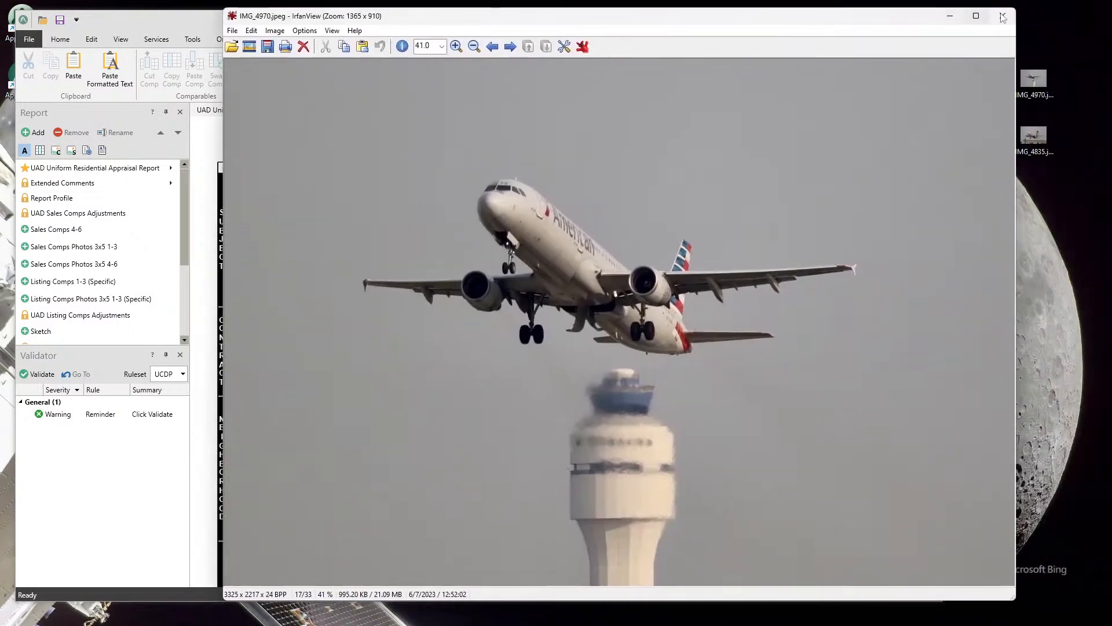
left_click(1005, 17)
double_click(1041, 142)
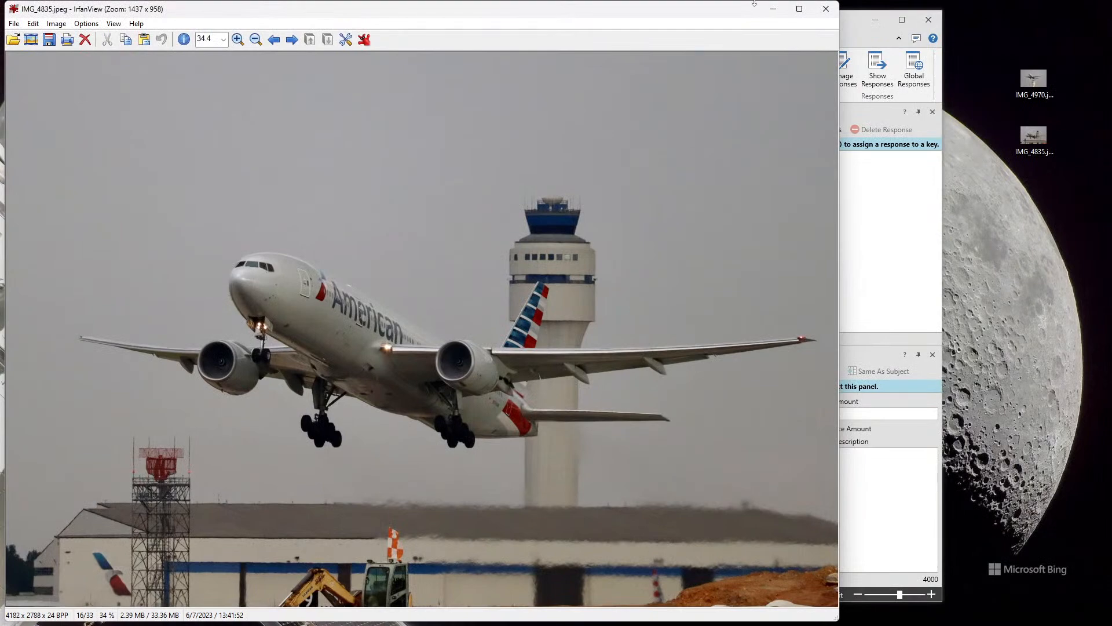
left_click(826, 11)
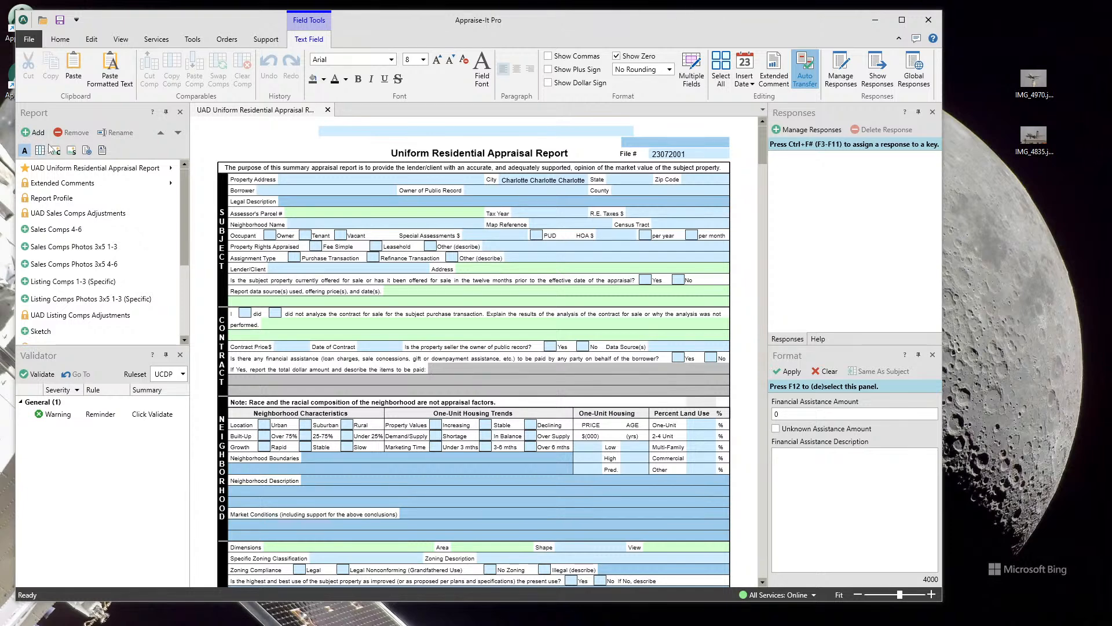
Step: Open the Listing Comps 1-3 (Specific) form and the General Photos (3/Legal) 3x5 form in the report
double_click(52, 284)
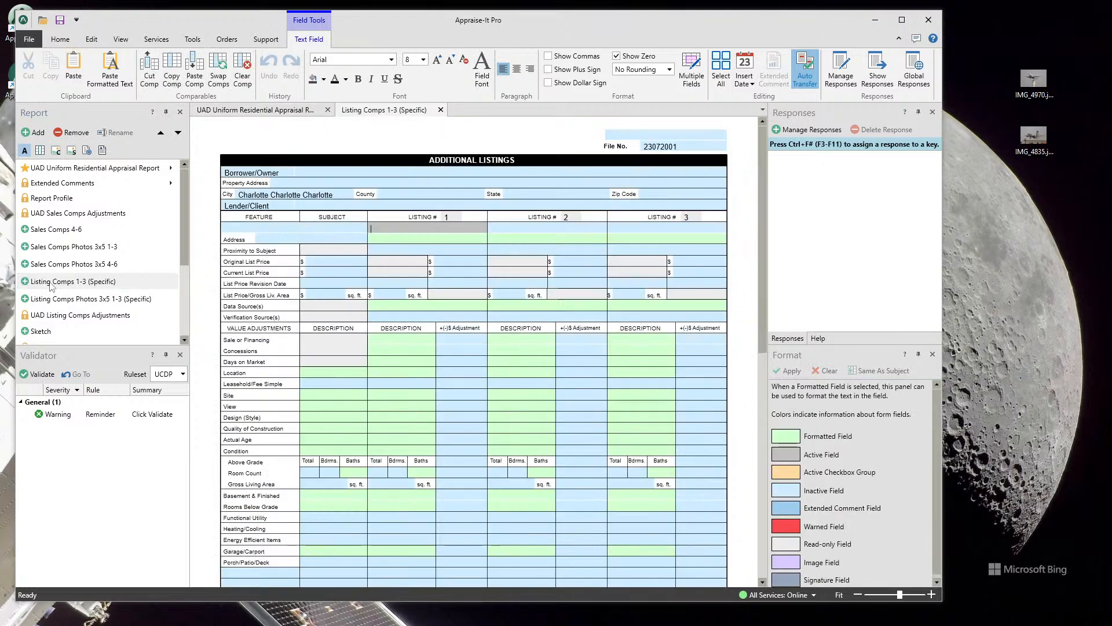
scroll(54, 287, "down", 3)
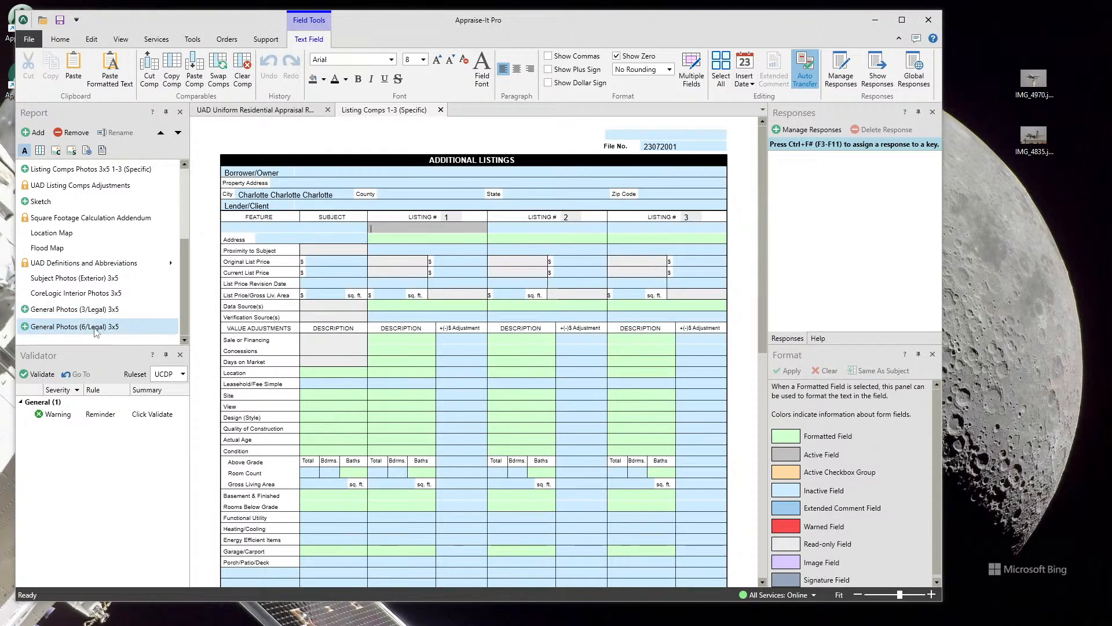
left_click(93, 310)
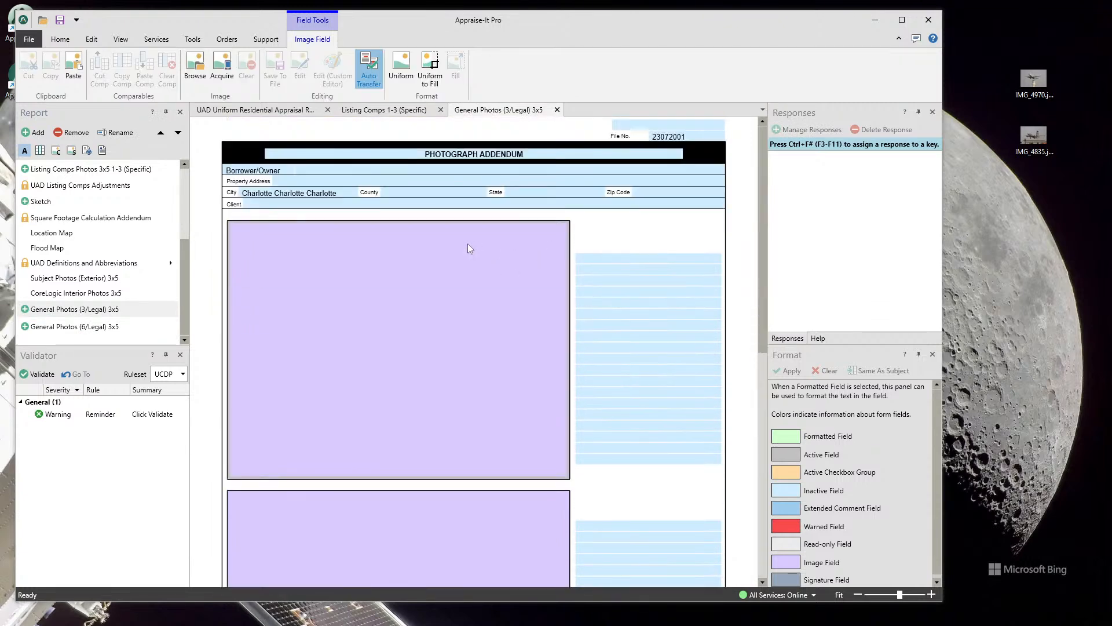
double_click(423, 284)
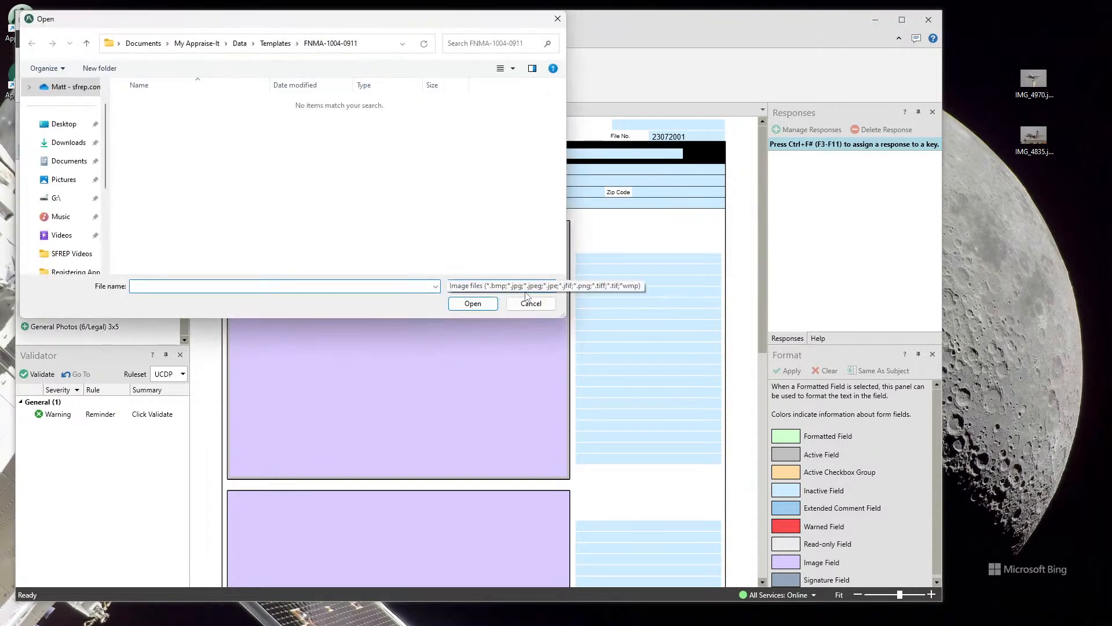
left_click(529, 303)
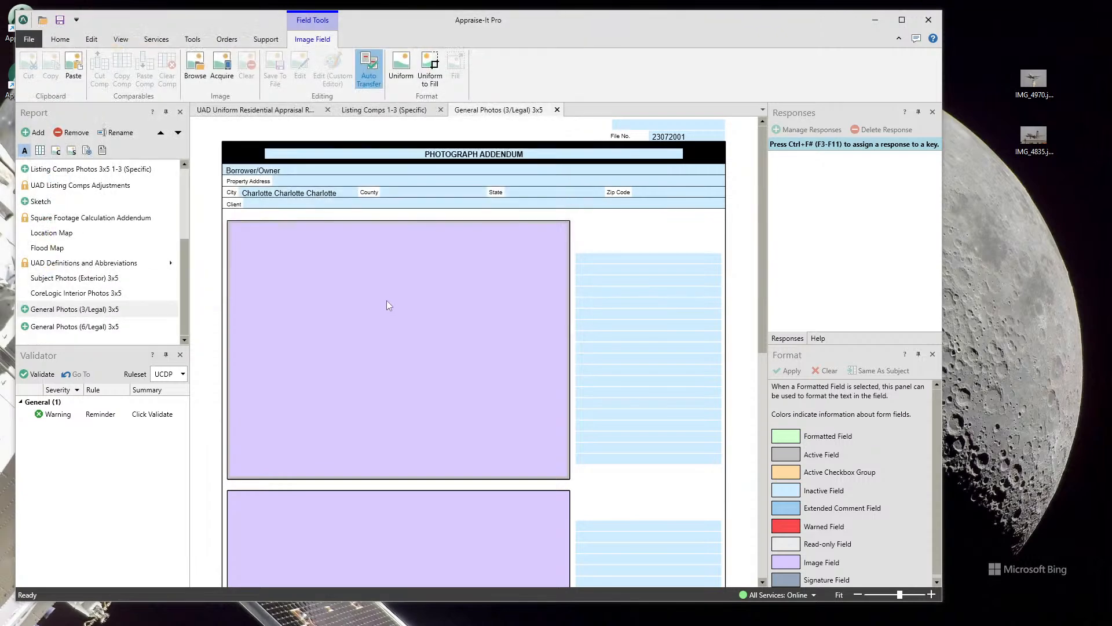
right_click(387, 301)
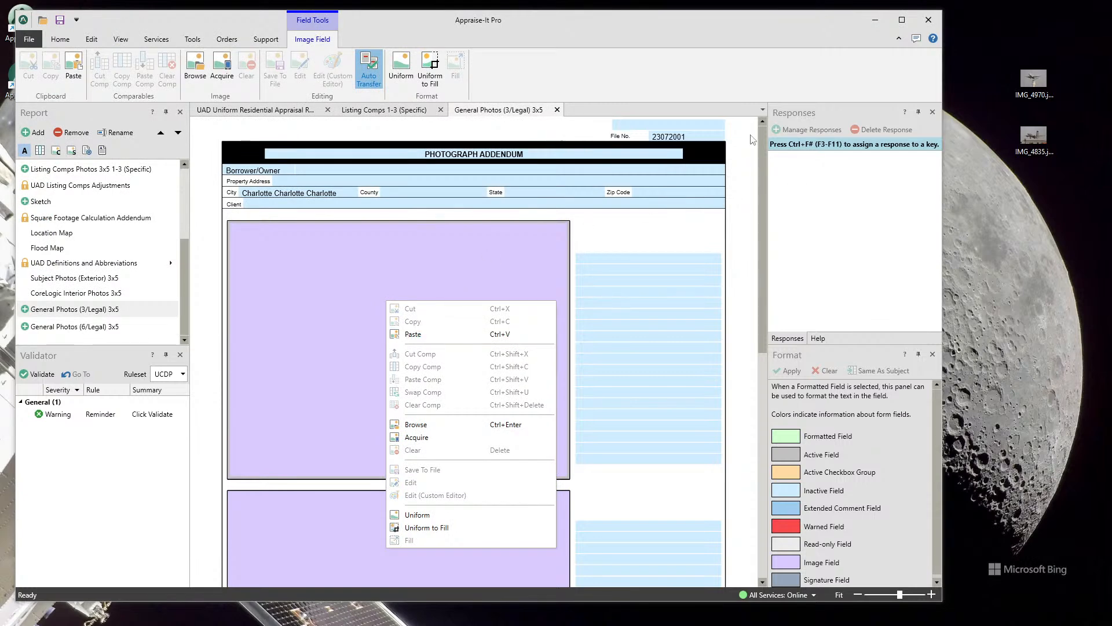
left_click(638, 34)
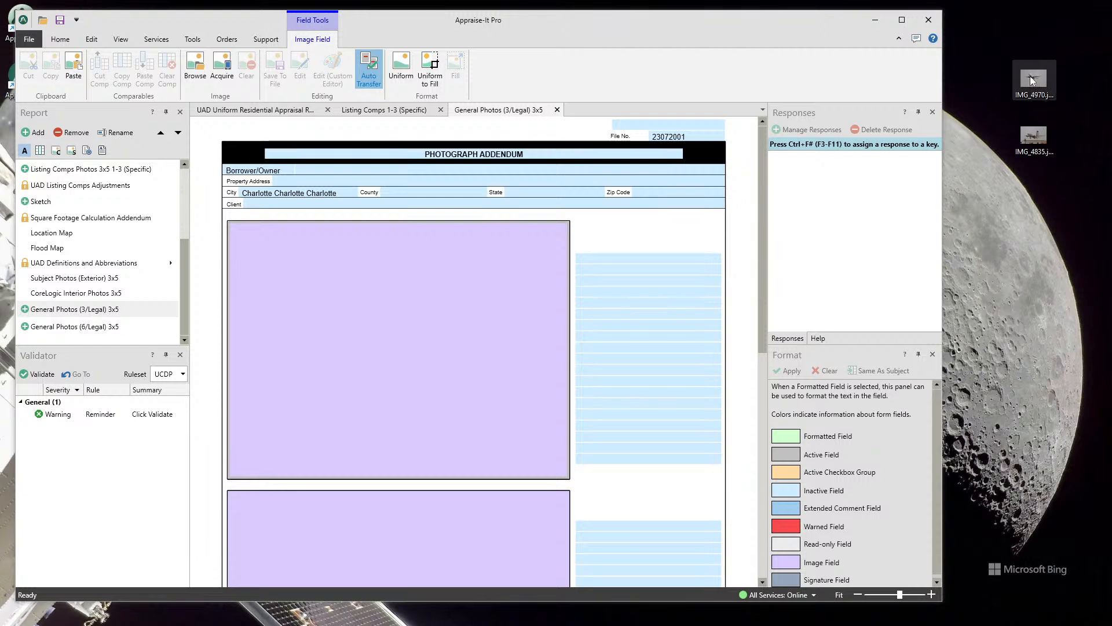
Step: Place IMG_4970.jpeg and IMG_4835.jpeg from the desktop in the first and second photo slots of the Photograph Addendum
left_click_drag(1027, 79, 461, 328)
scroll(460, 328, "down", 3)
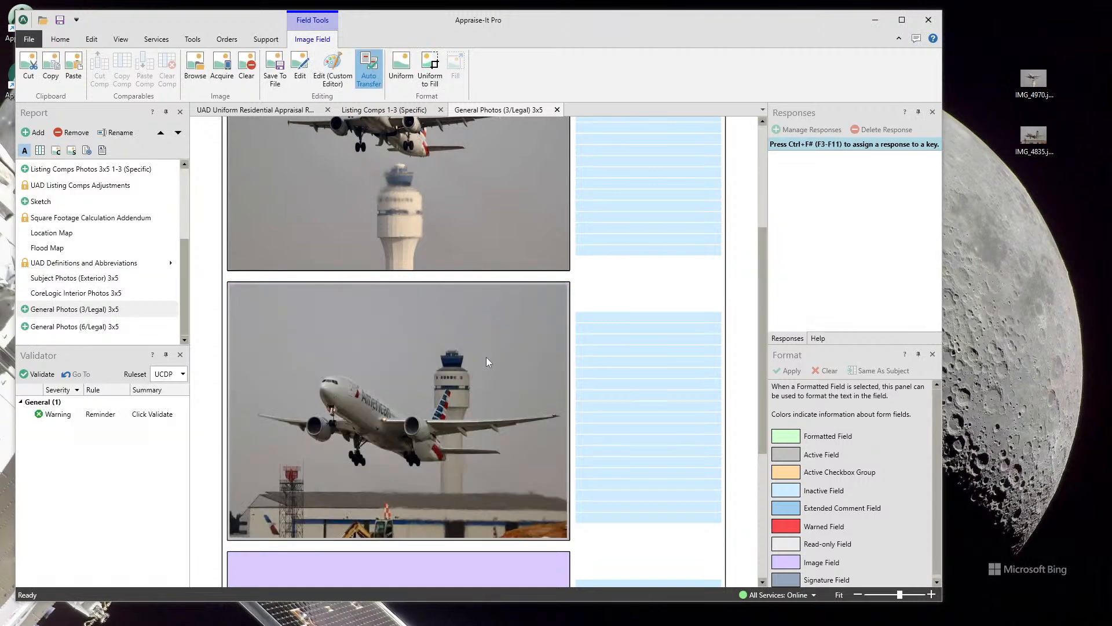
scroll(485, 357, "up", 3)
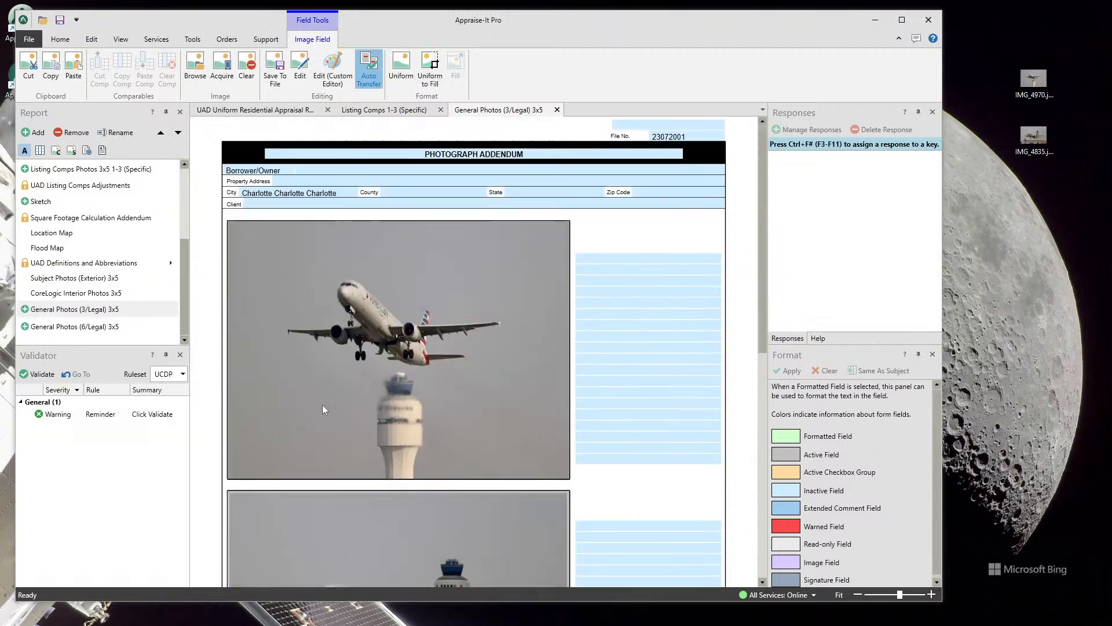
Step: Maximize the report window and close the General Photos (3/Legal) 3x5 and Listing Comps 1-3 (Specific) forms
right_click(370, 297)
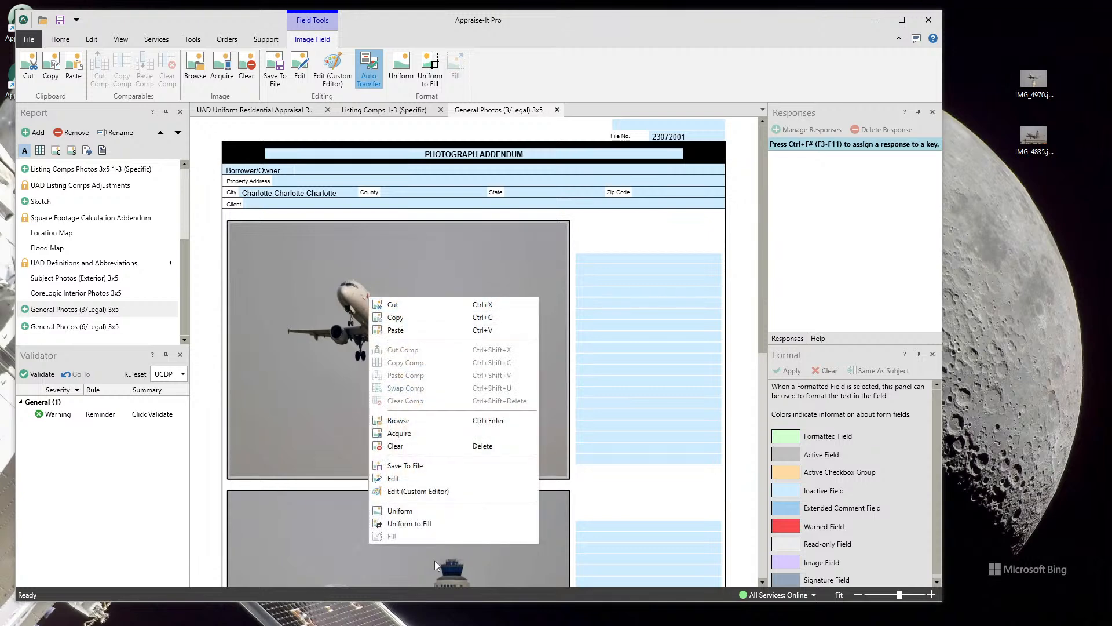
left_click(306, 266)
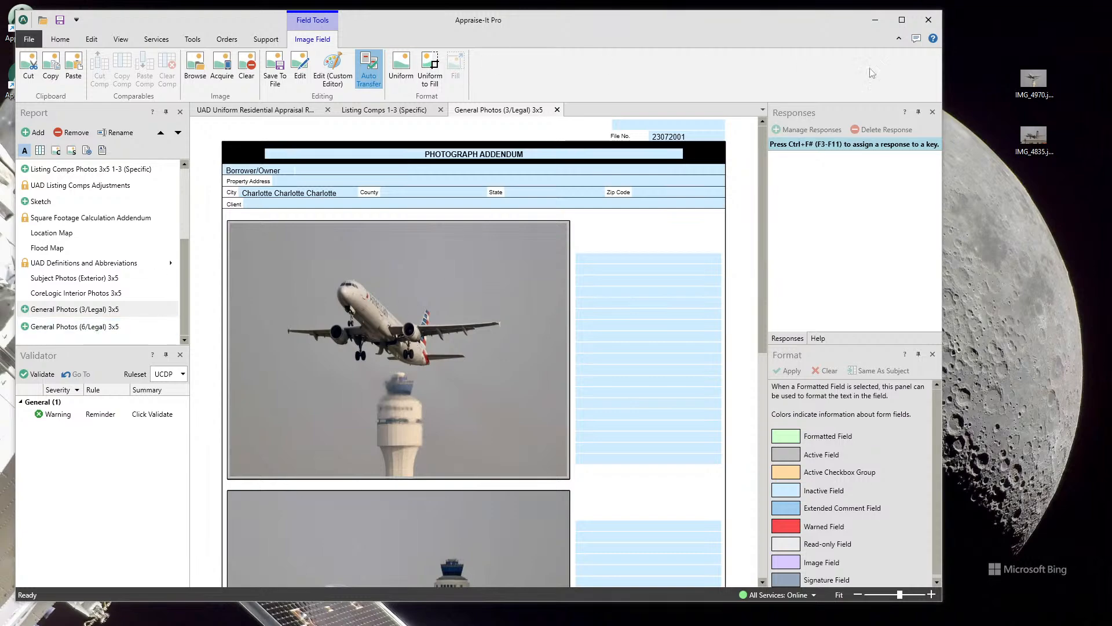
left_click(903, 19)
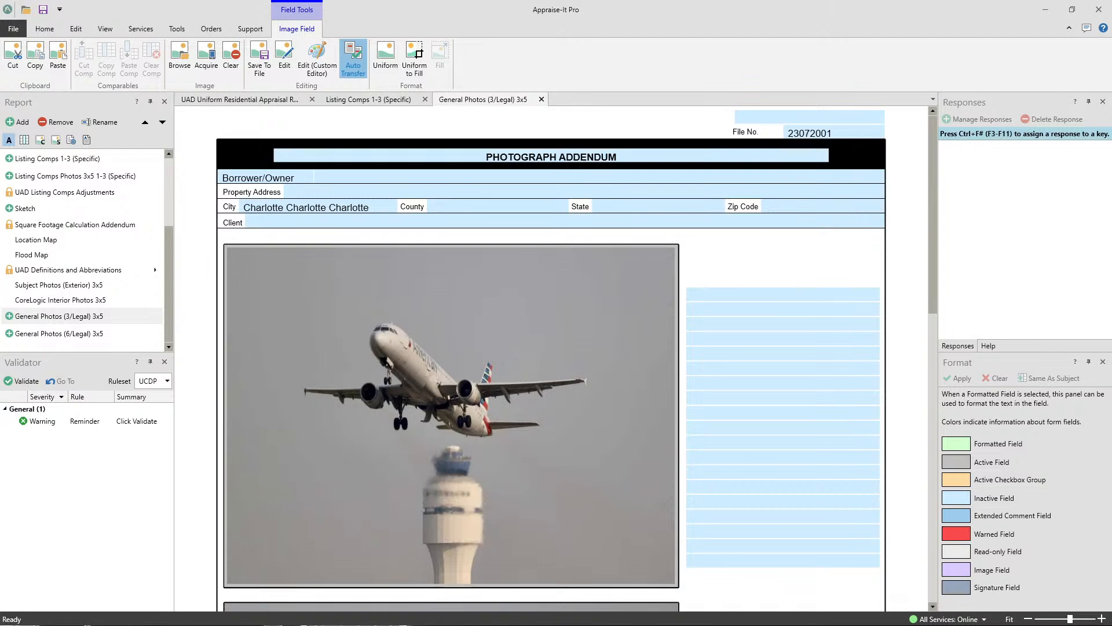
left_click(542, 99)
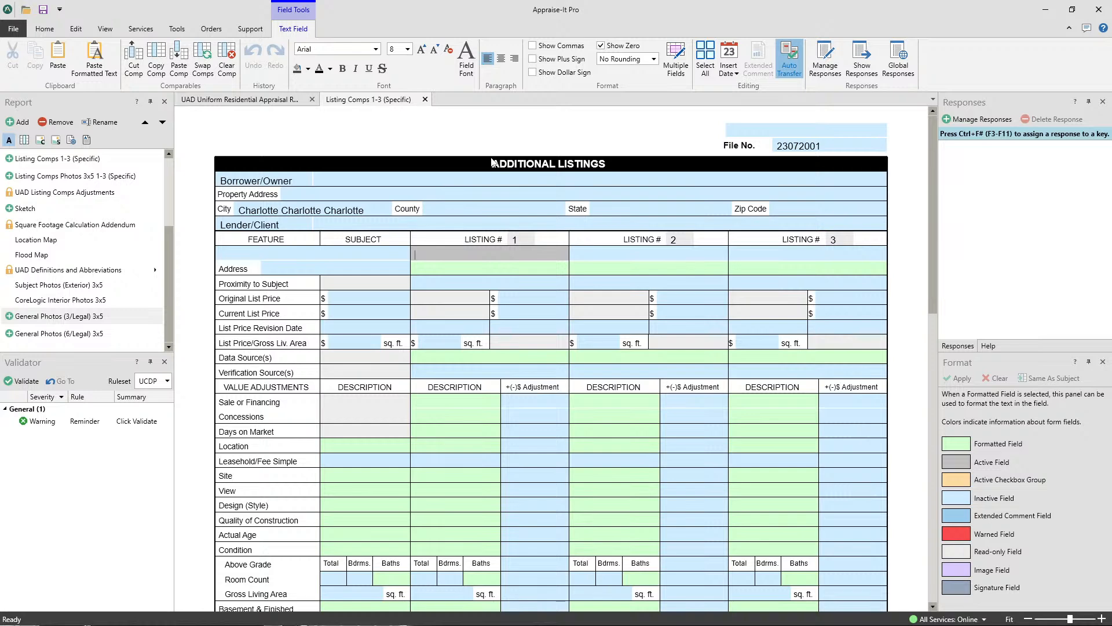
left_click(424, 99)
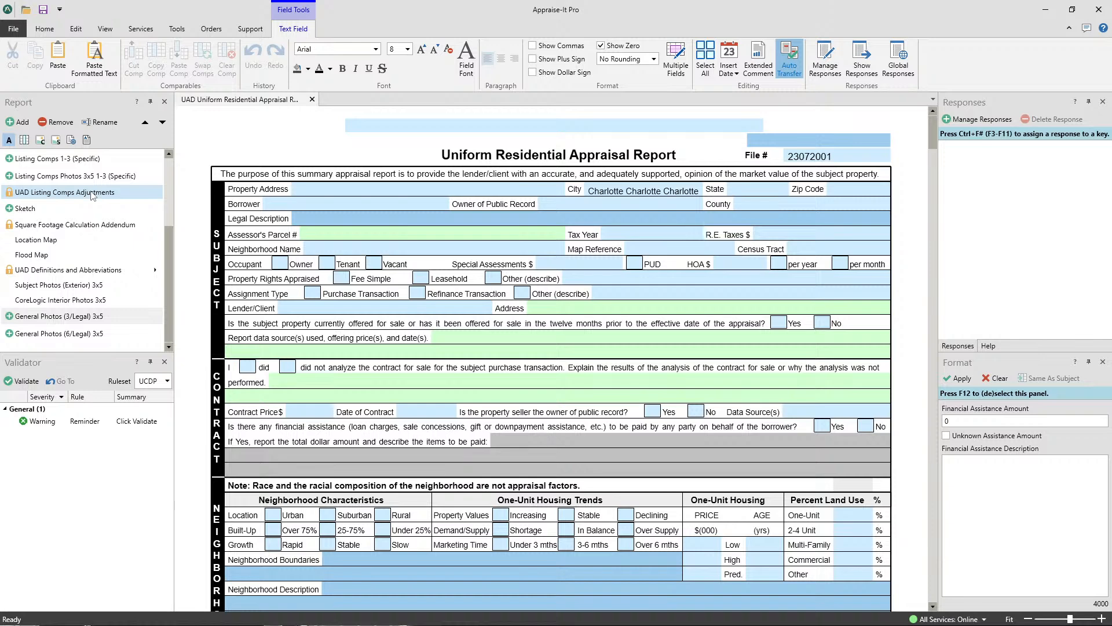
Step: Save the report as a template named Charlotte, and close the report without saving it
left_click(49, 31)
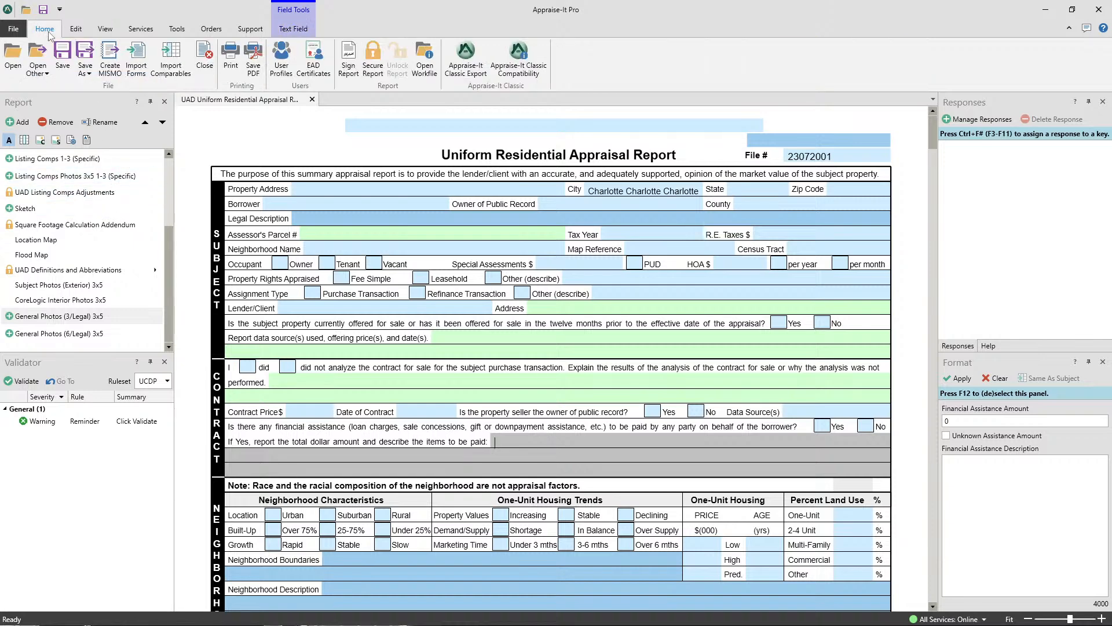
left_click(88, 74)
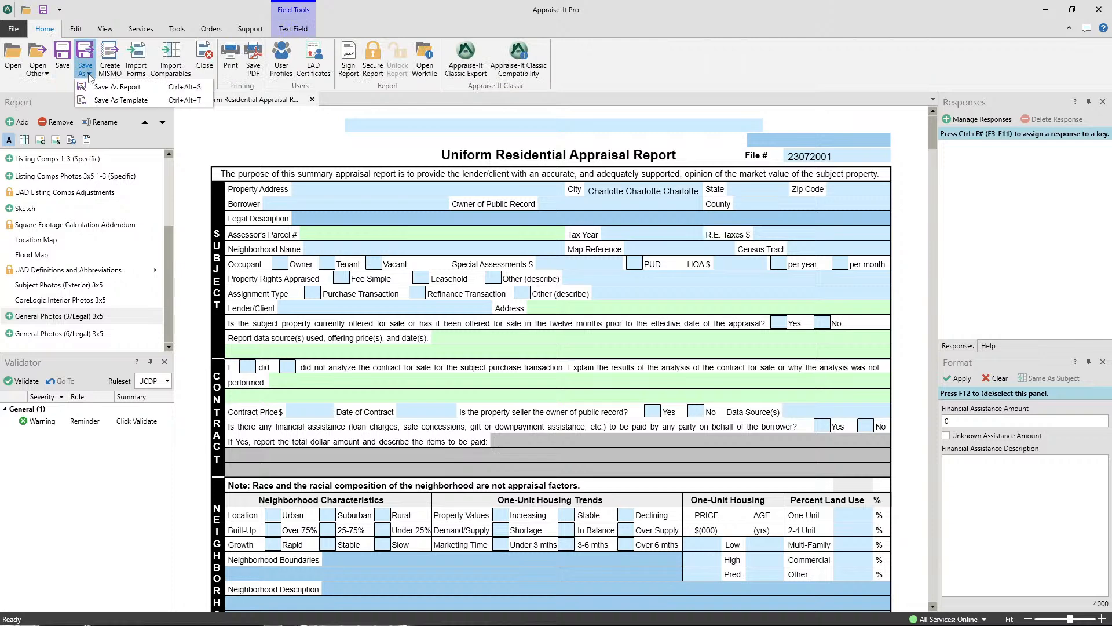
left_click(119, 103)
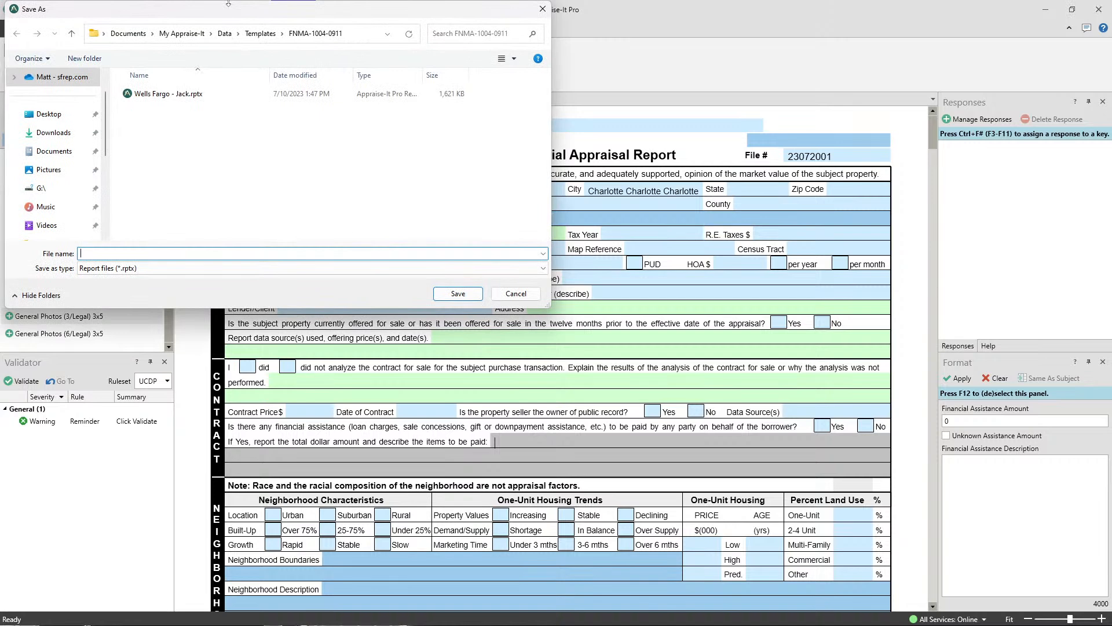
type("Charlotte")
left_click(458, 294)
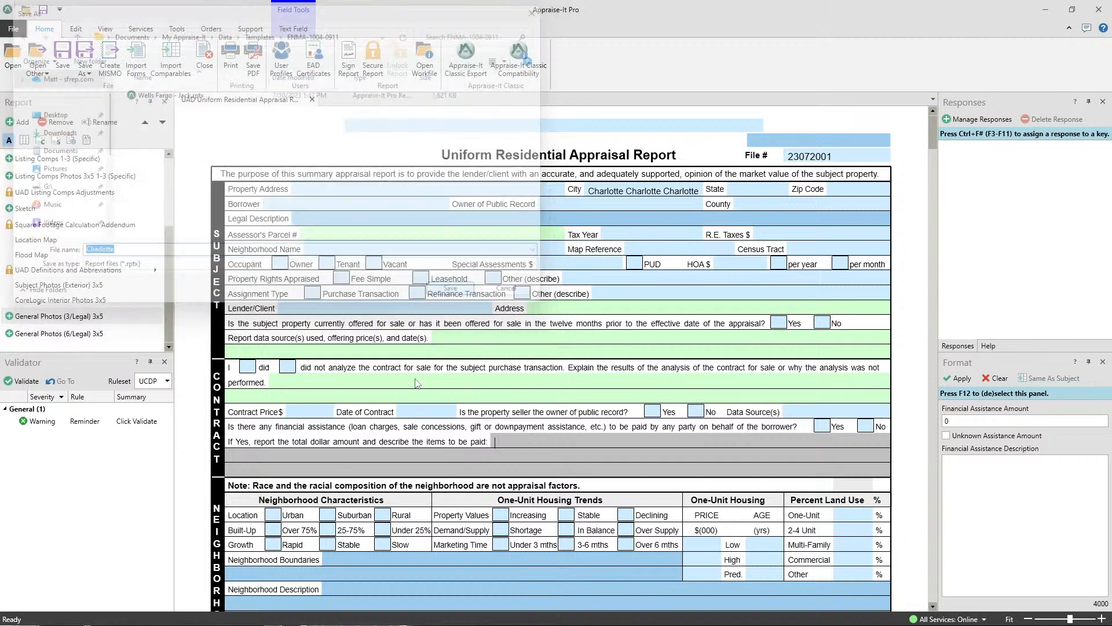
left_click(204, 55)
left_click(560, 343)
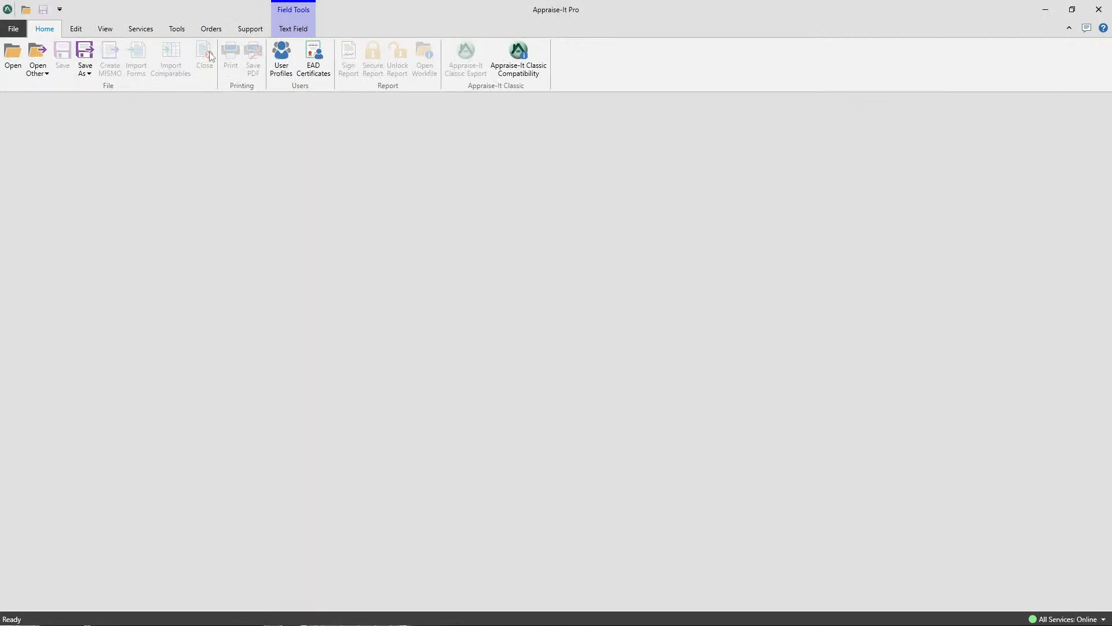
Step: Create a new UAD Uniform Residential Appraisal Report from the Charlotte template
left_click(12, 28)
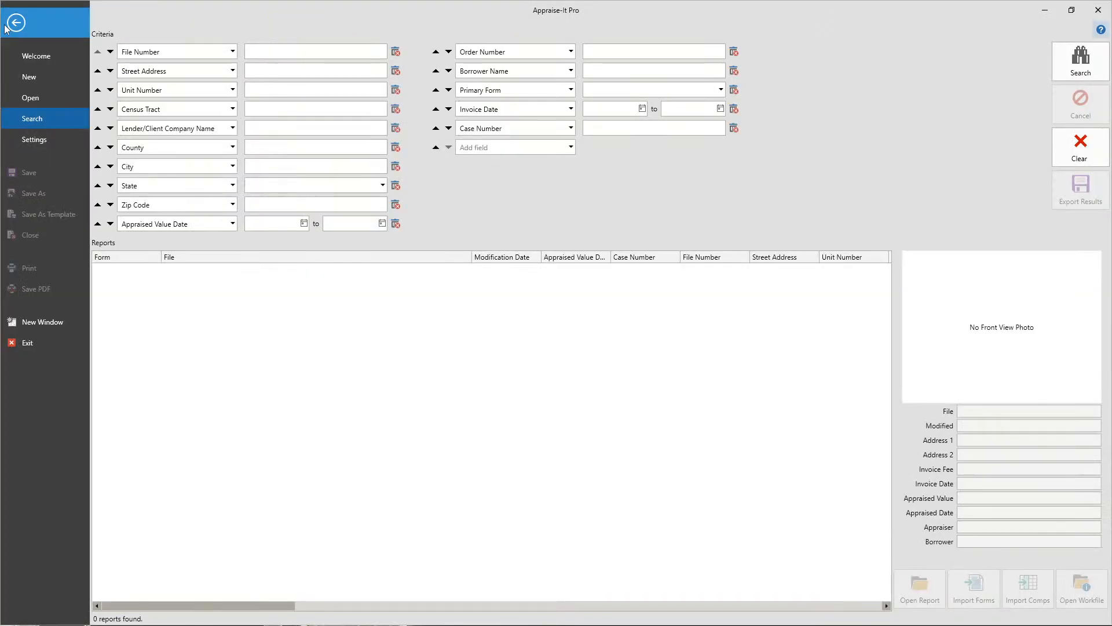
left_click(43, 80)
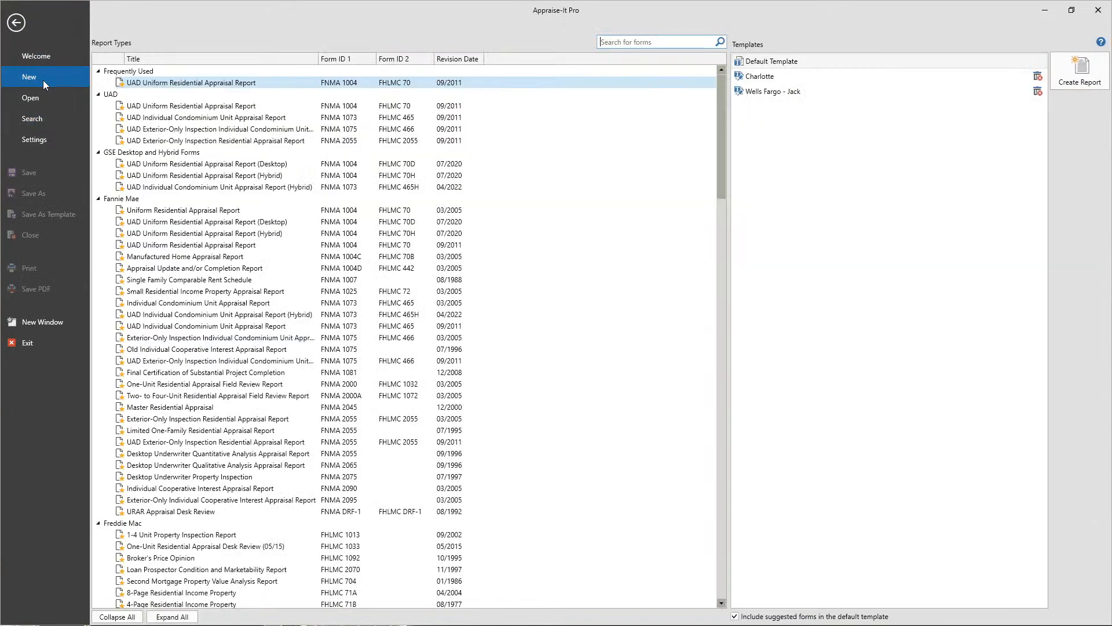
left_click(206, 85)
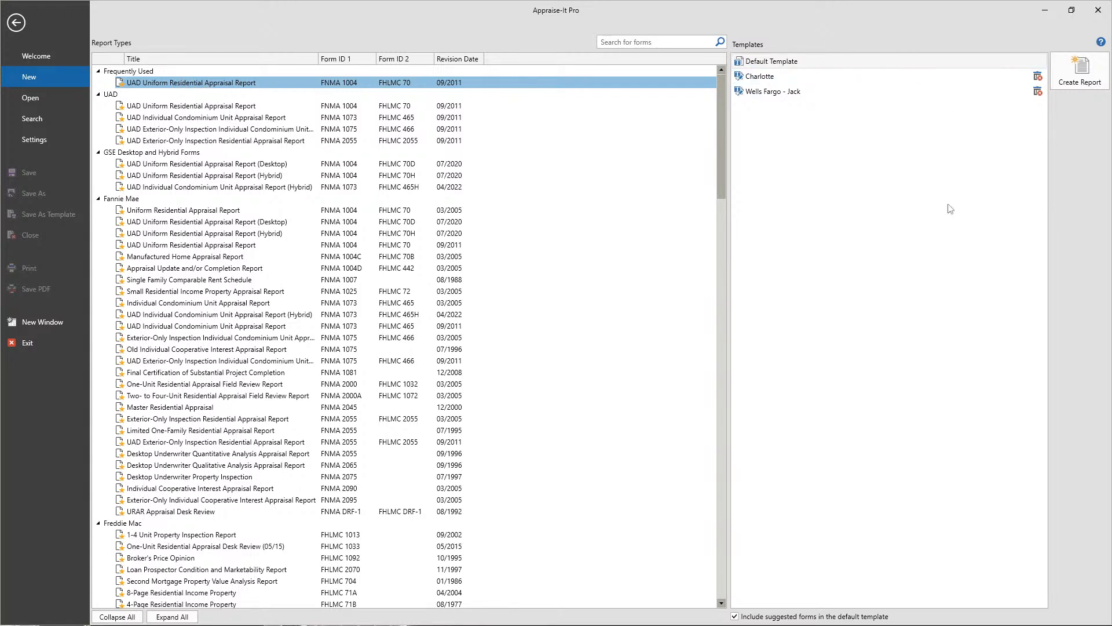
left_click(759, 81)
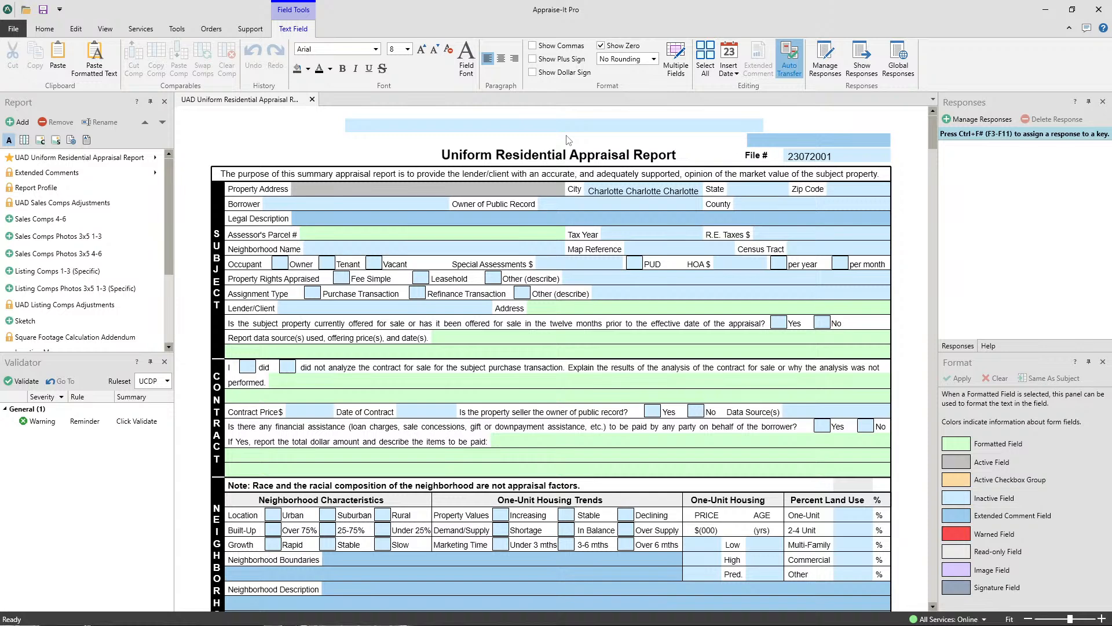
Step: Close the new report without saving, and open the recent report Pro Sample.rptx from the Samples folder
left_click(45, 29)
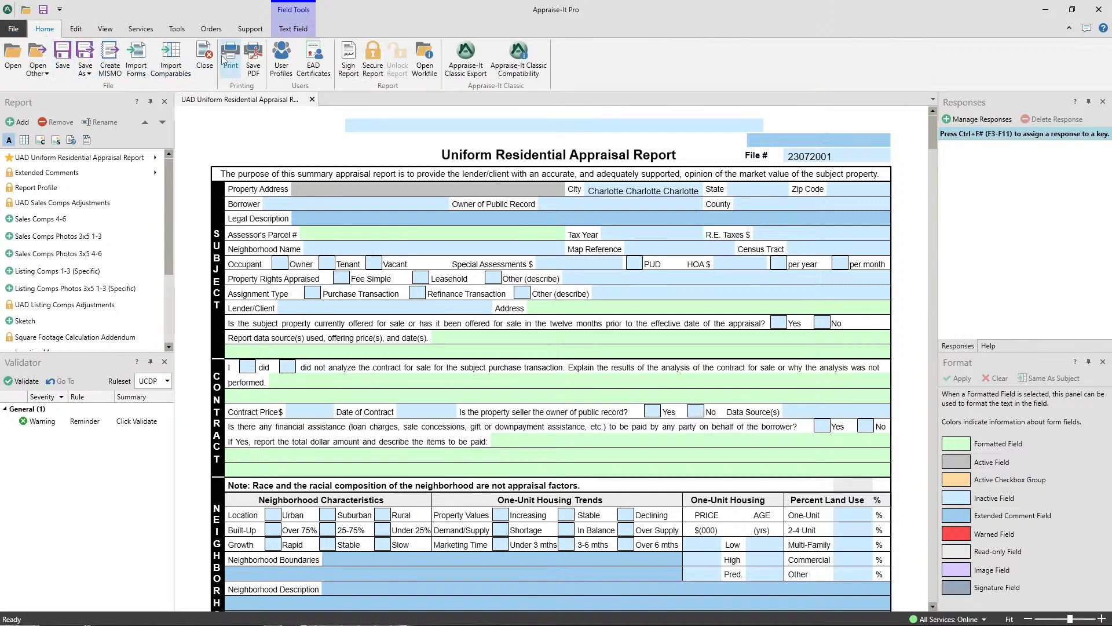
left_click(204, 58)
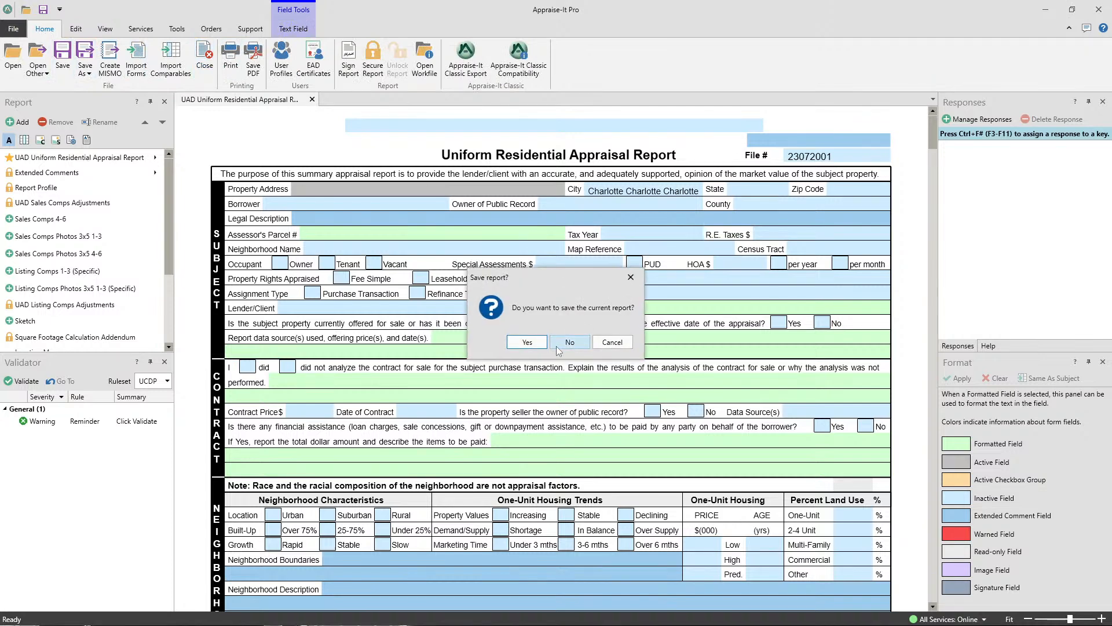
left_click(564, 342)
left_click(14, 28)
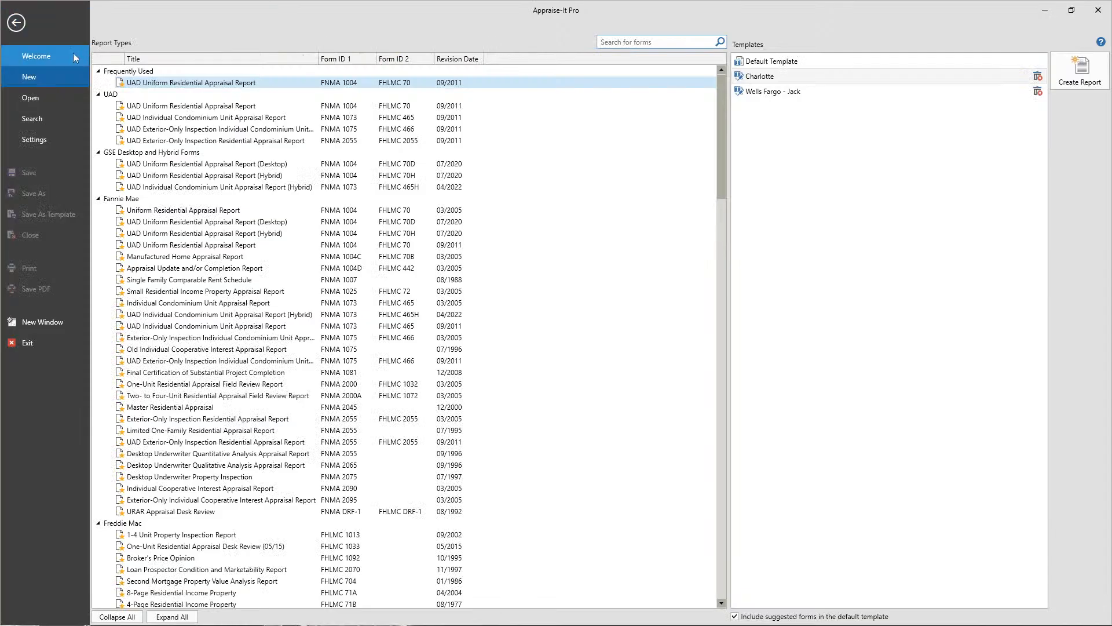
left_click(43, 96)
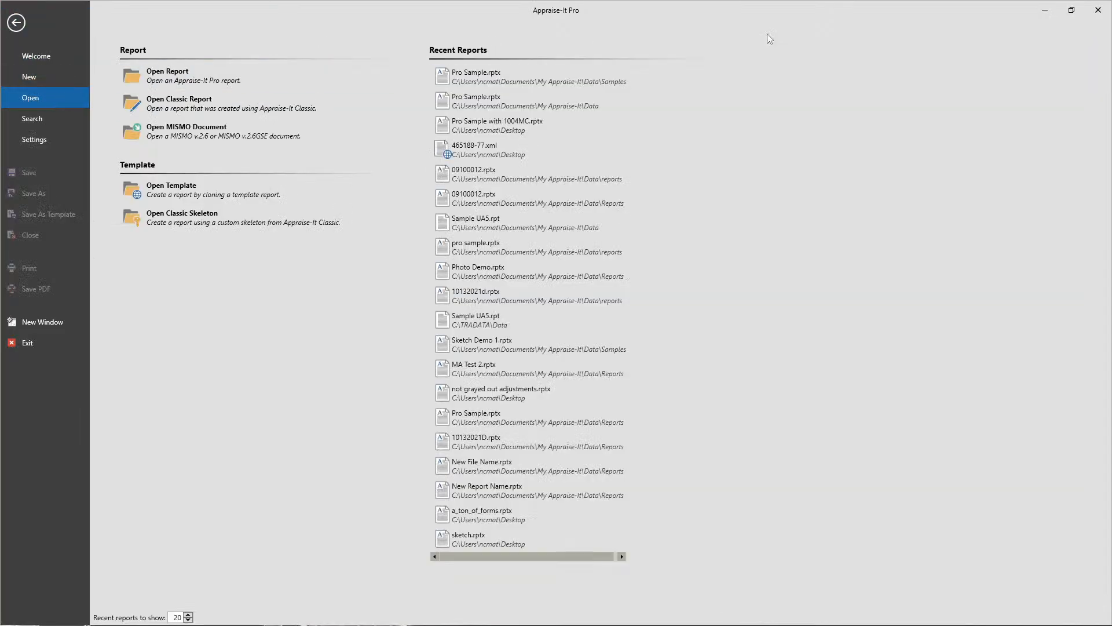
left_click(483, 77)
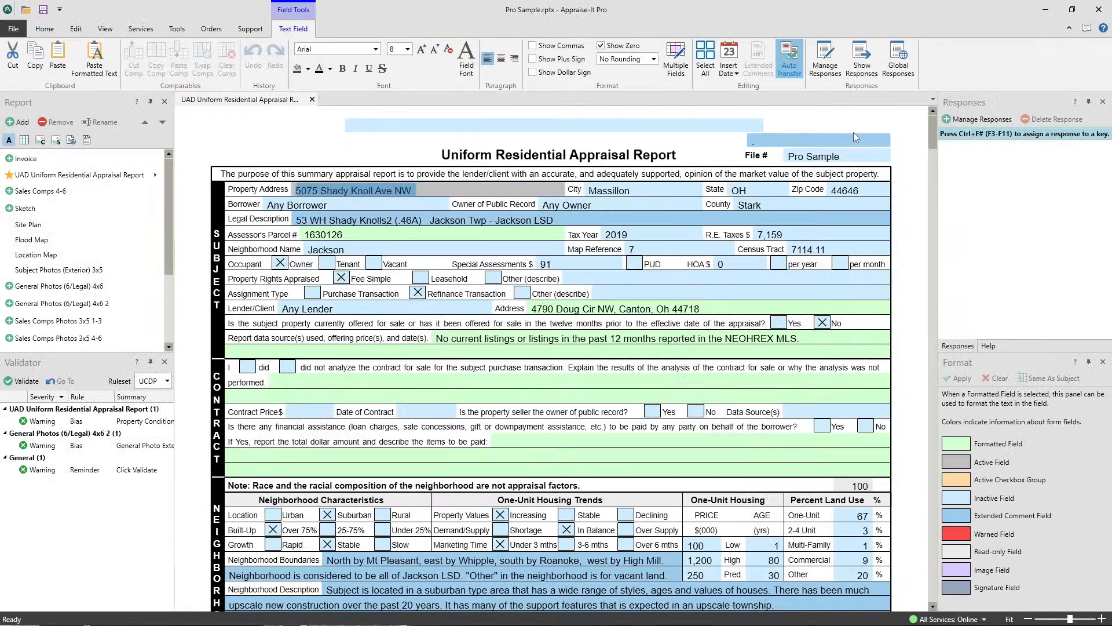
Step: Clear all data for Comparable Sale #2 in the sales comparison grid
scroll(763, 213, "down", 20)
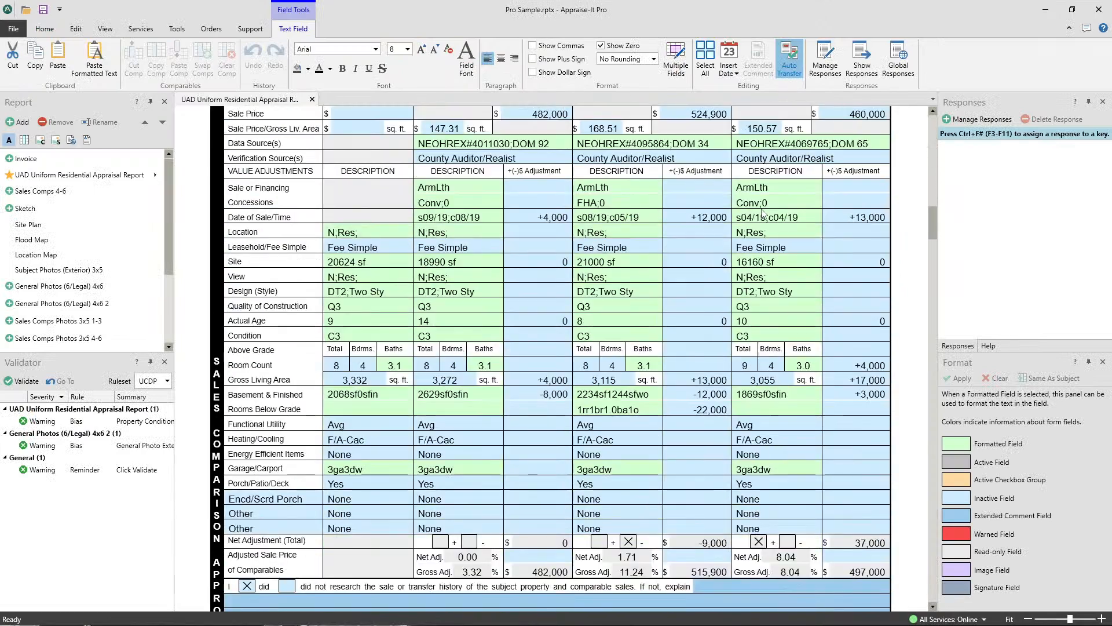
scroll(764, 213, "up", 2)
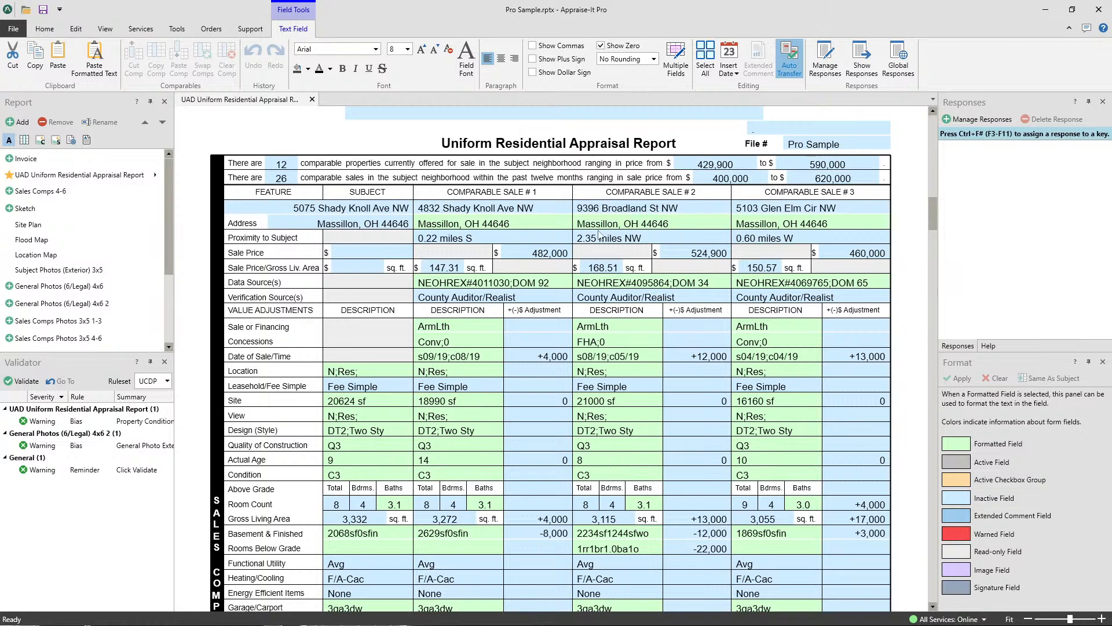
right_click(637, 405)
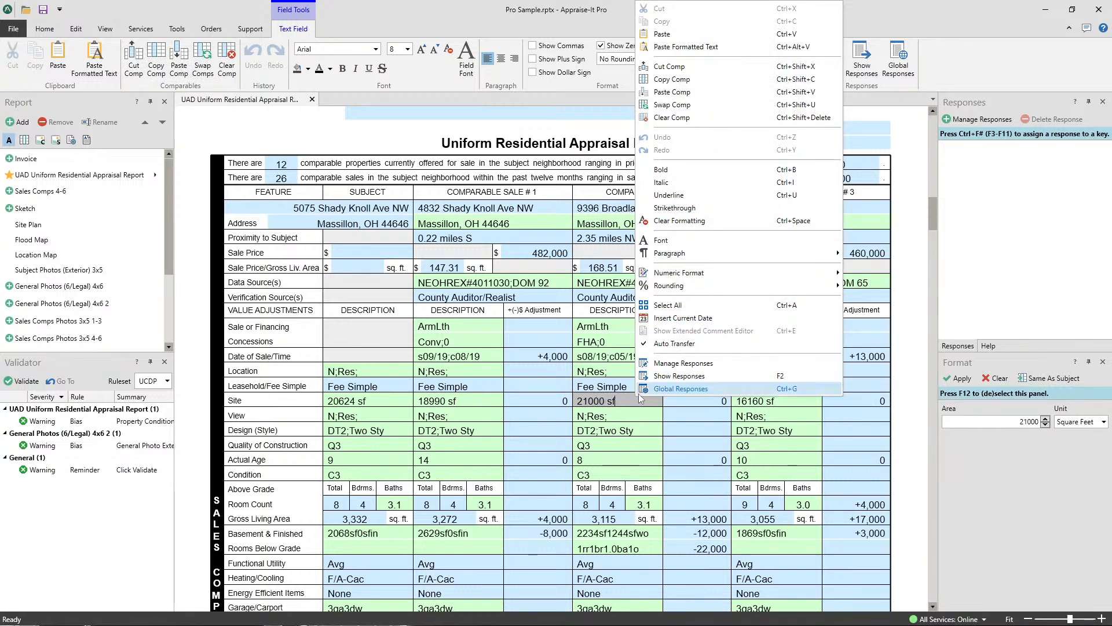
left_click(680, 123)
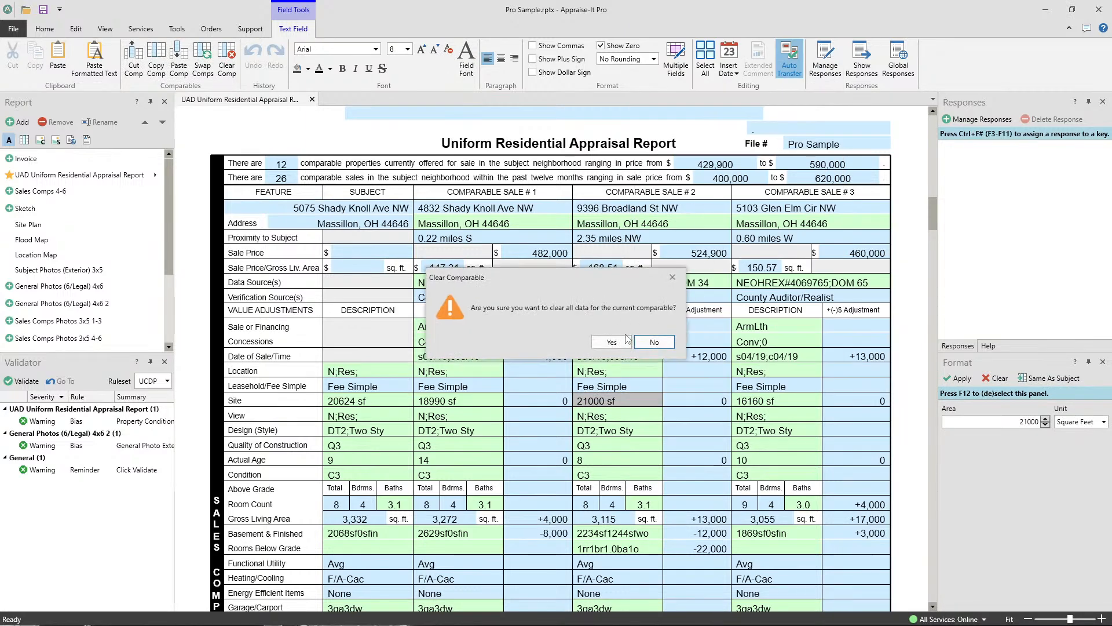
left_click(608, 451)
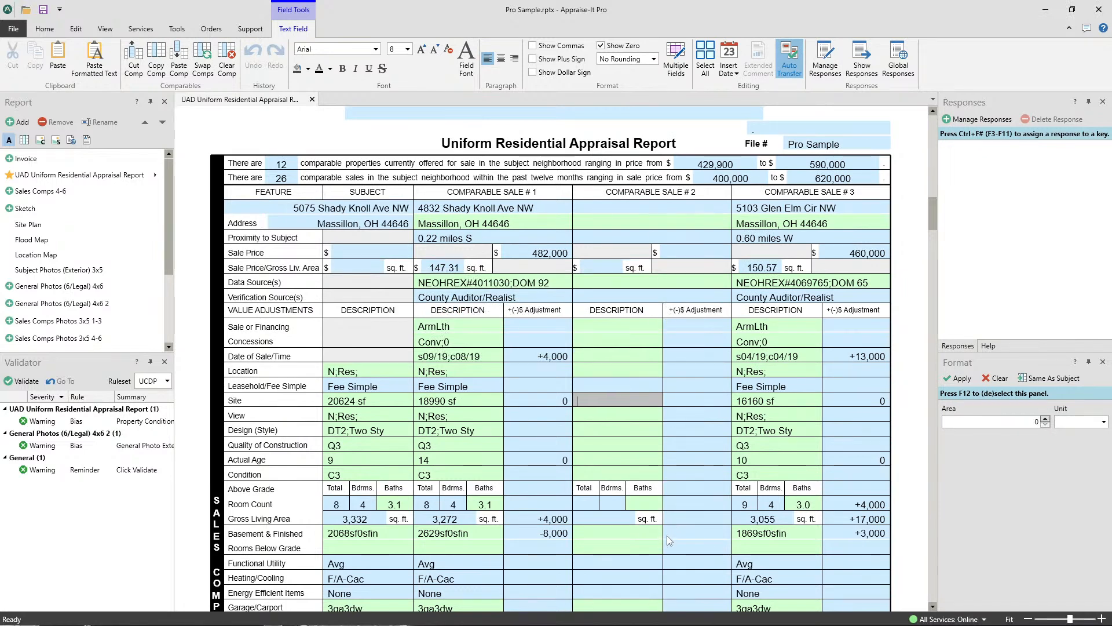
Step: Check the second comparable's photo and data on the Sales Comps Photos 3x5 1-3 form, and close the form
left_click(68, 271)
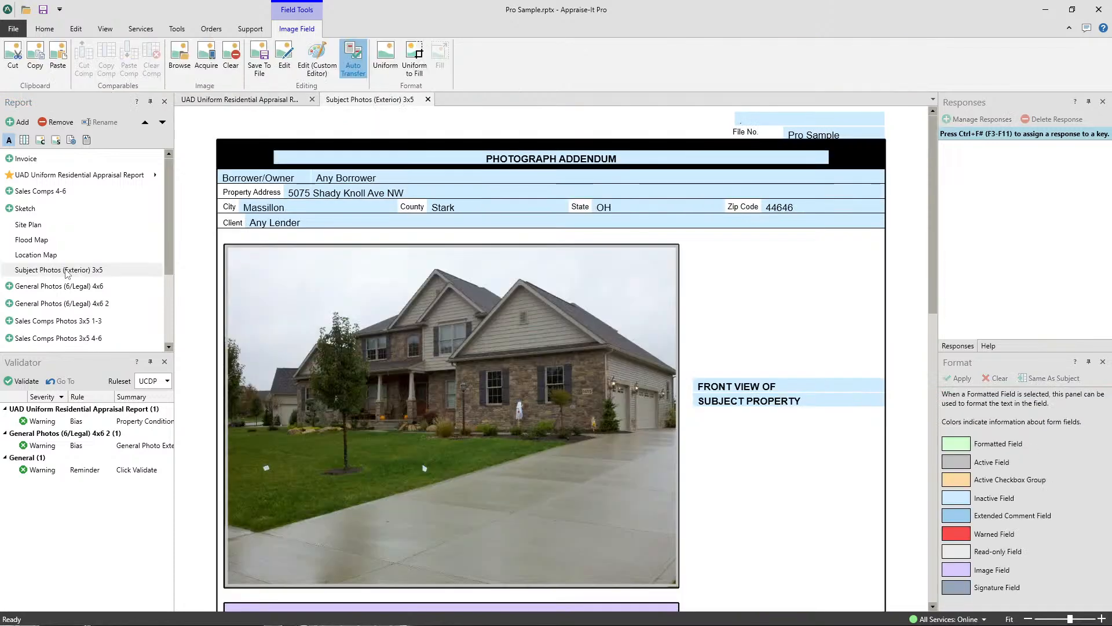
left_click(428, 99)
scroll(85, 229, "down", 2)
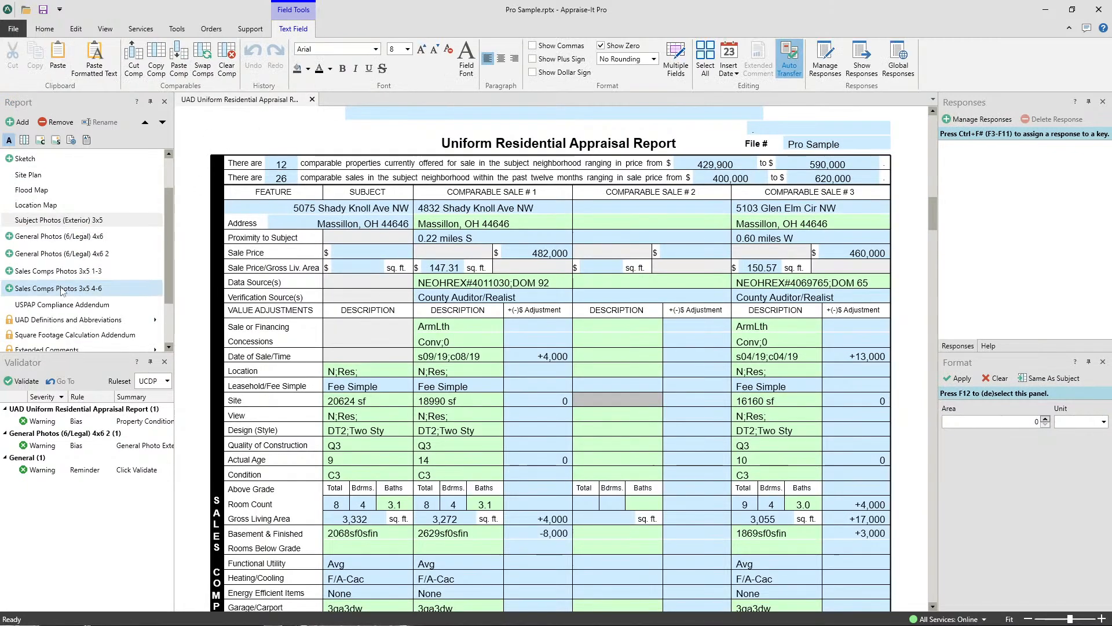
left_click(89, 273)
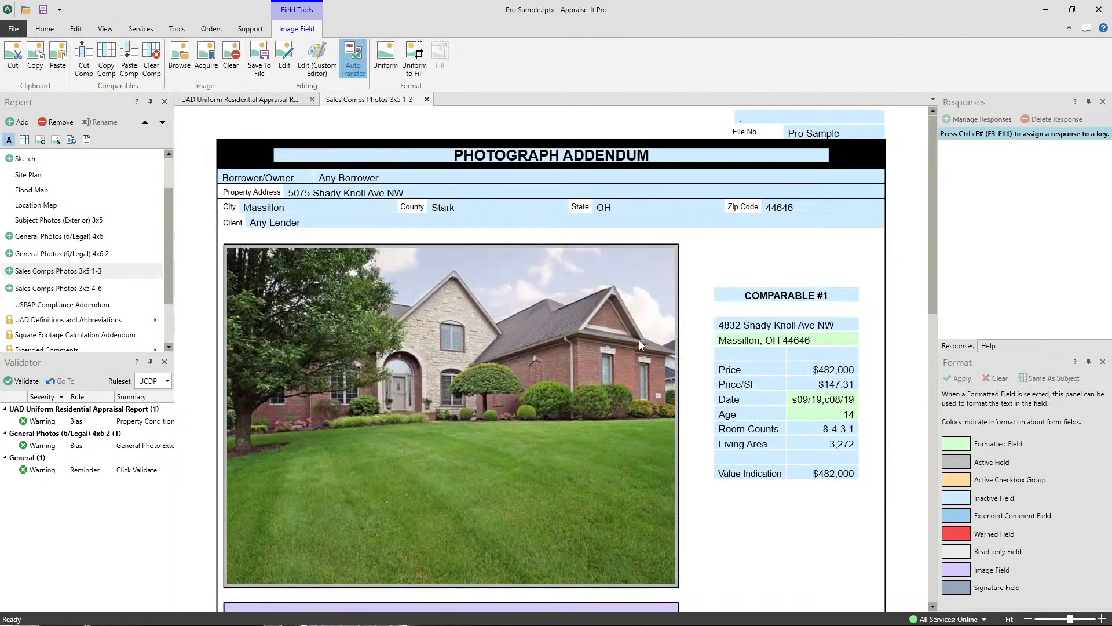
scroll(638, 348, "down", 8)
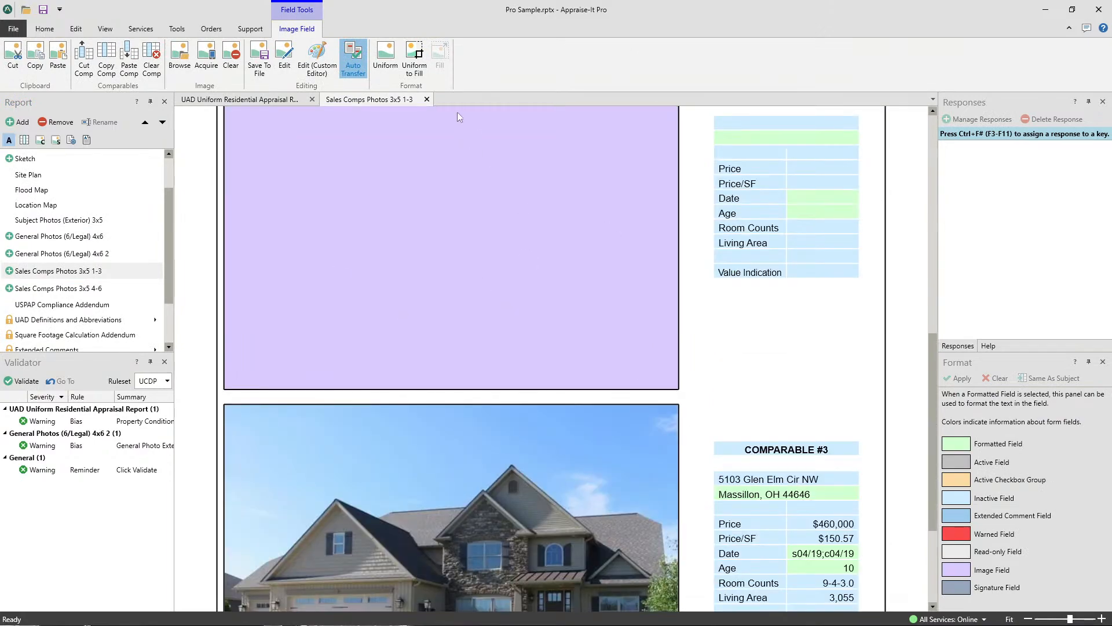
left_click(427, 99)
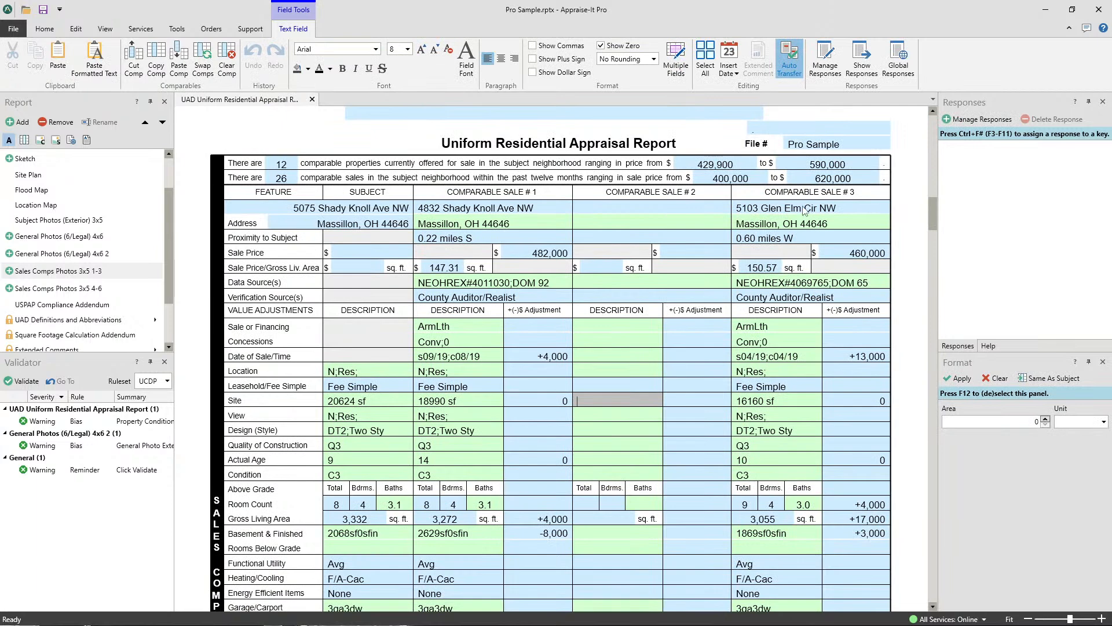
Step: Move the Comparable Sale #3 data into Comparable Sale #2 by cutting and pasting the comp
left_click(790, 341)
right_click(790, 344)
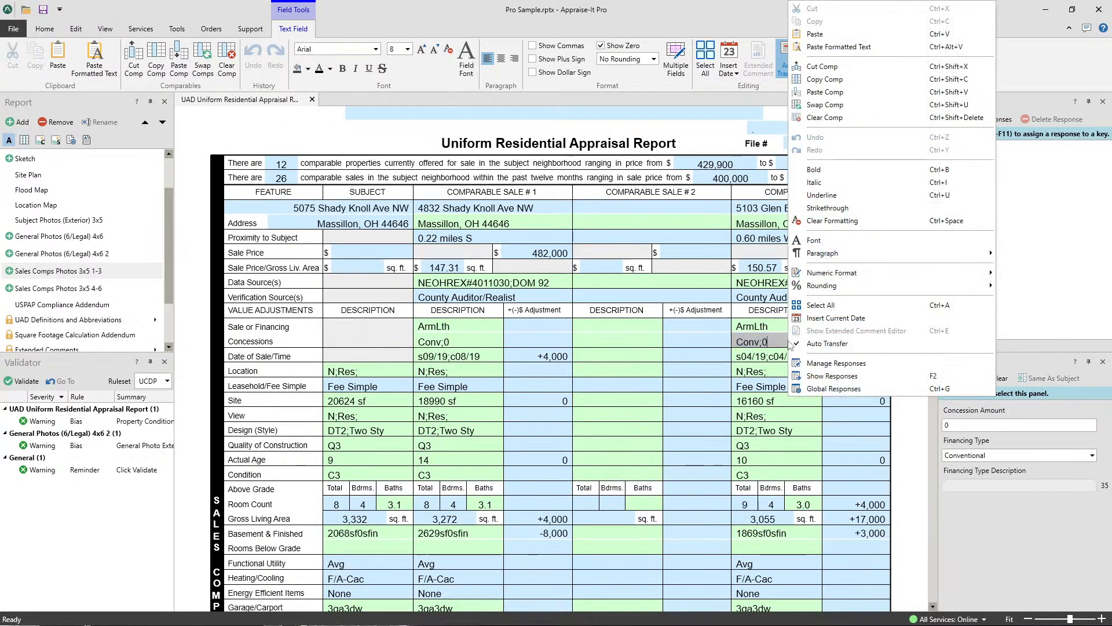
left_click(824, 67)
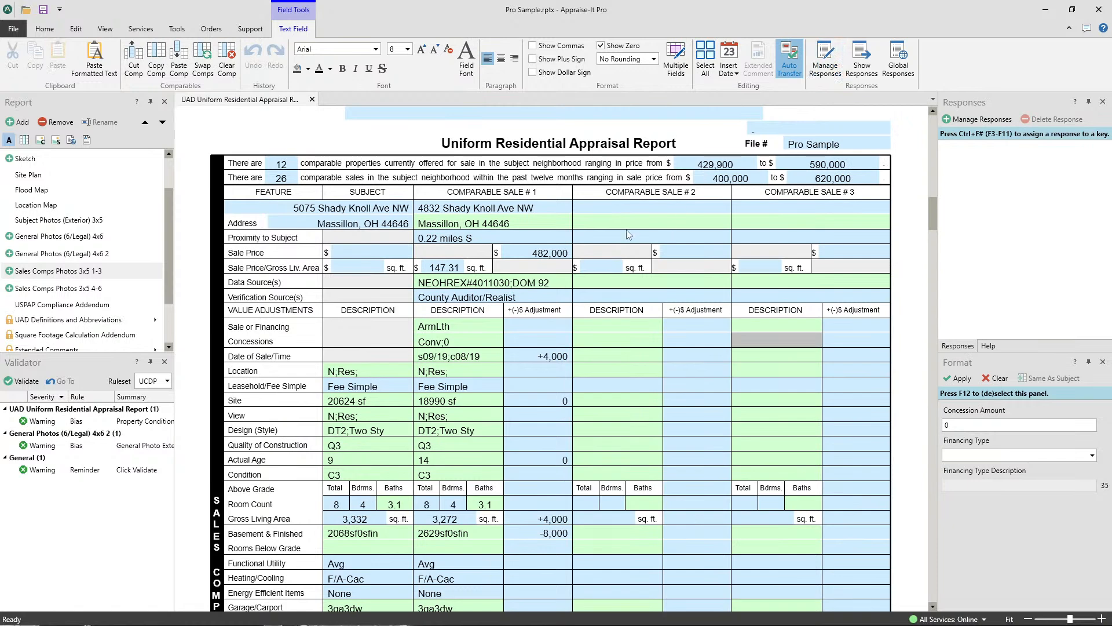
right_click(595, 222)
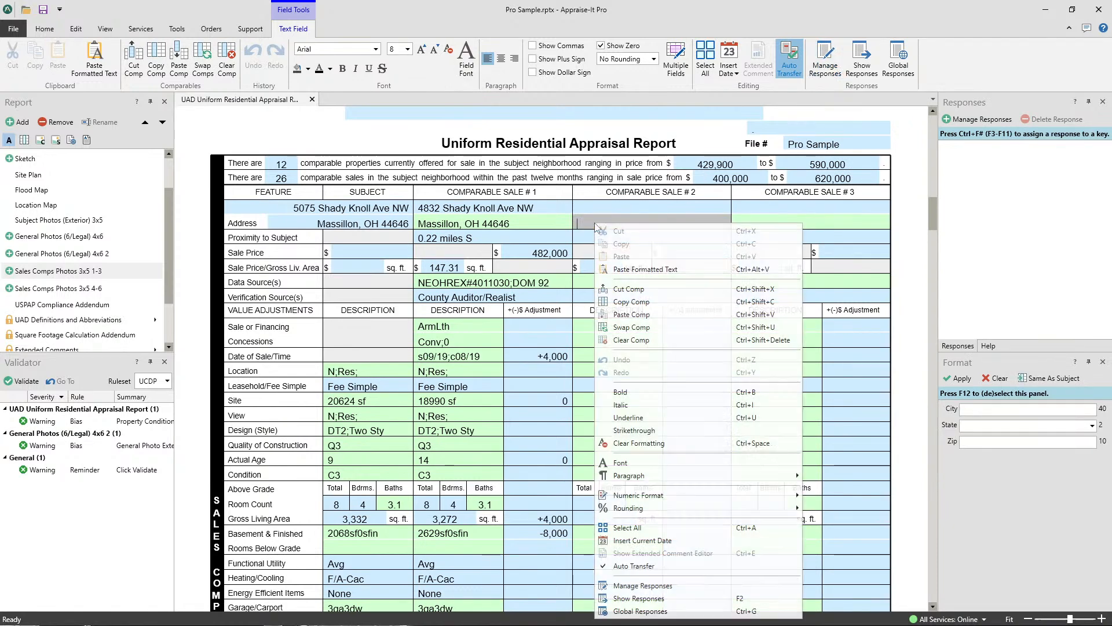
left_click(628, 317)
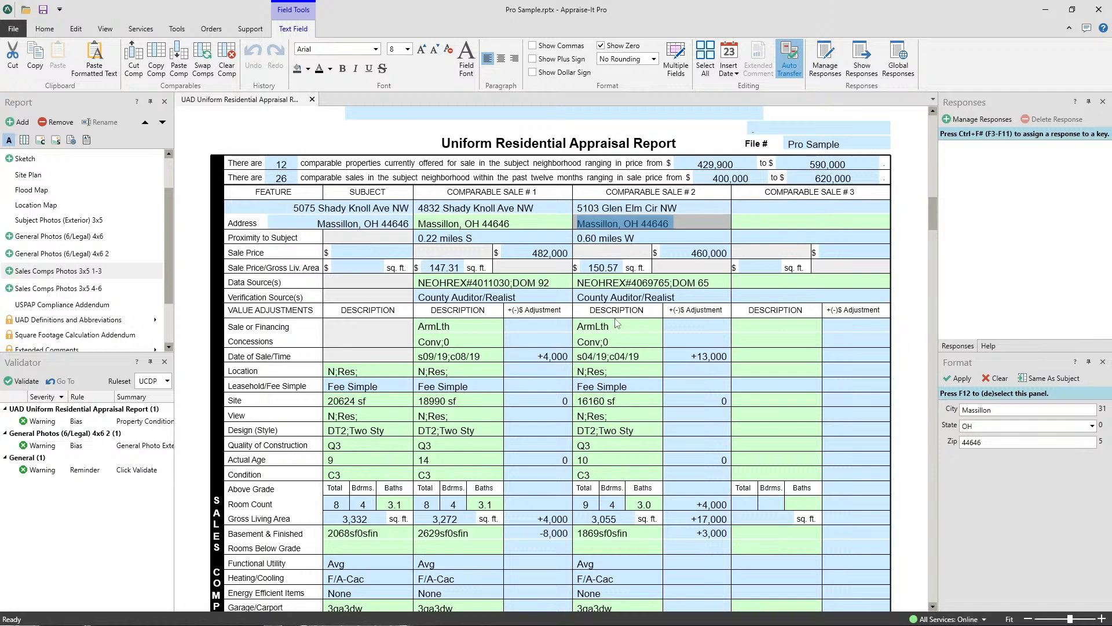
Step: Copy the Comparable Sale #2 data into the empty Comparable Sale #3 column
right_click(617, 323)
left_click(679, 105)
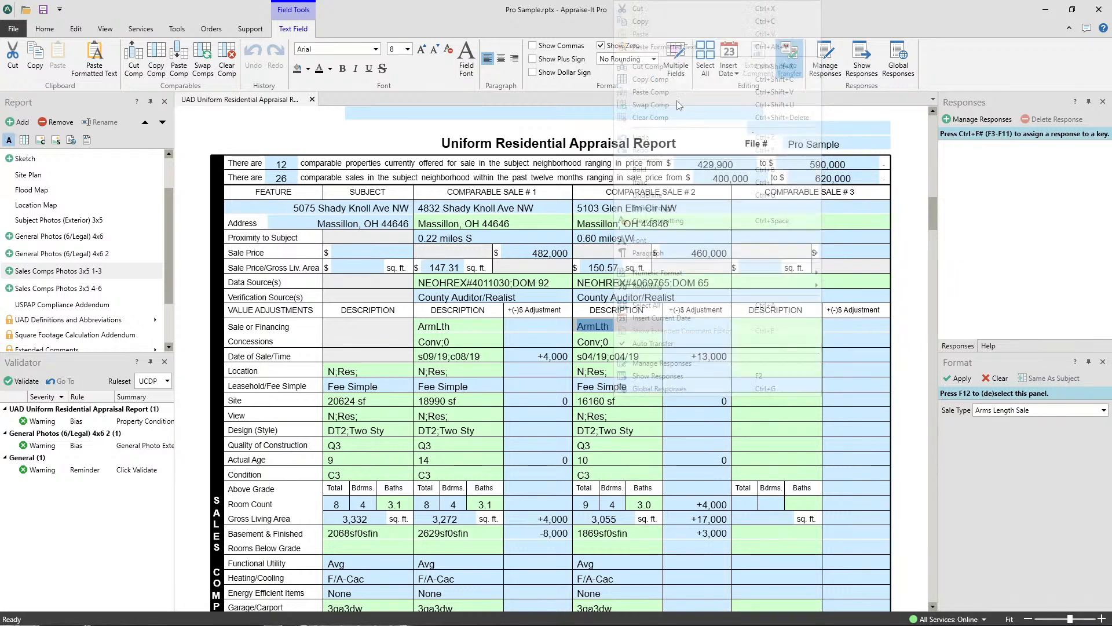
right_click(774, 341)
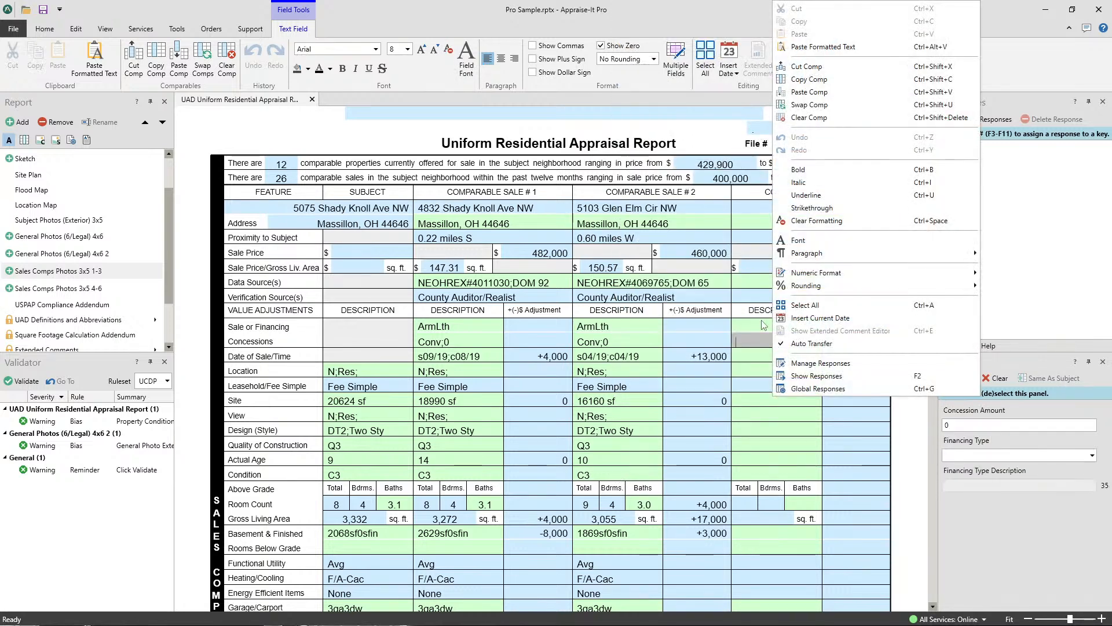
left_click(817, 93)
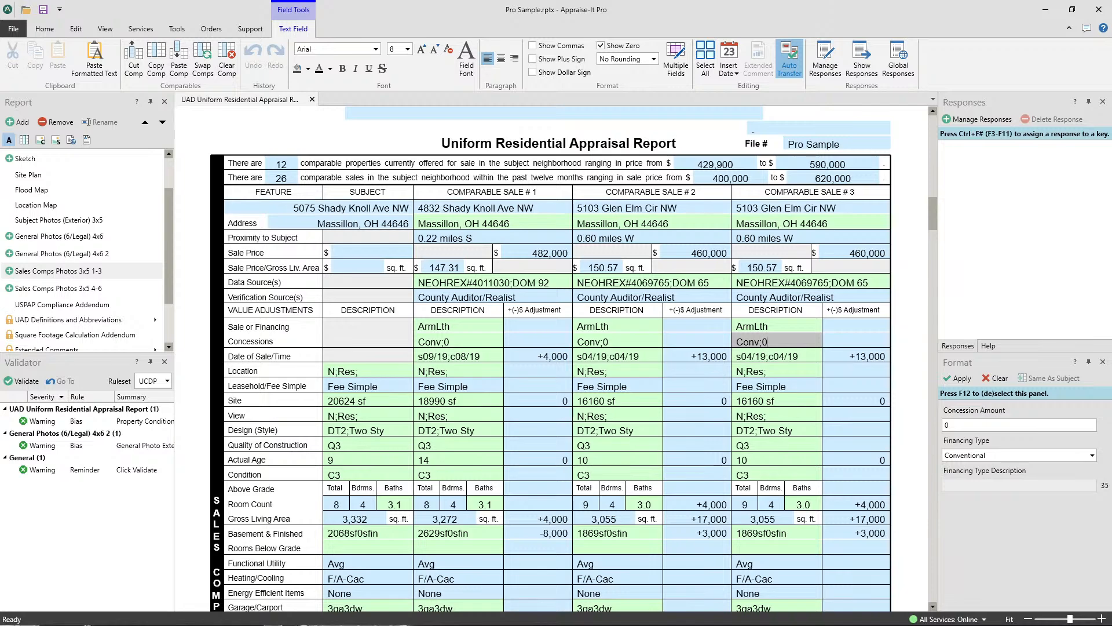
Step: Open the report search page and remove State from the search criteria
left_click(13, 28)
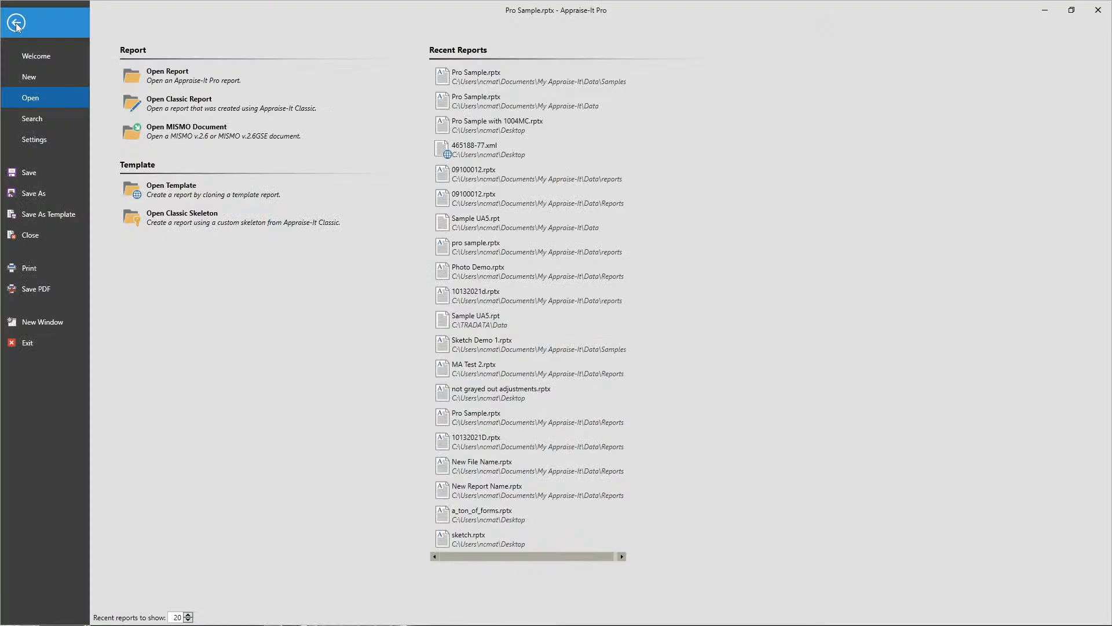
left_click(25, 124)
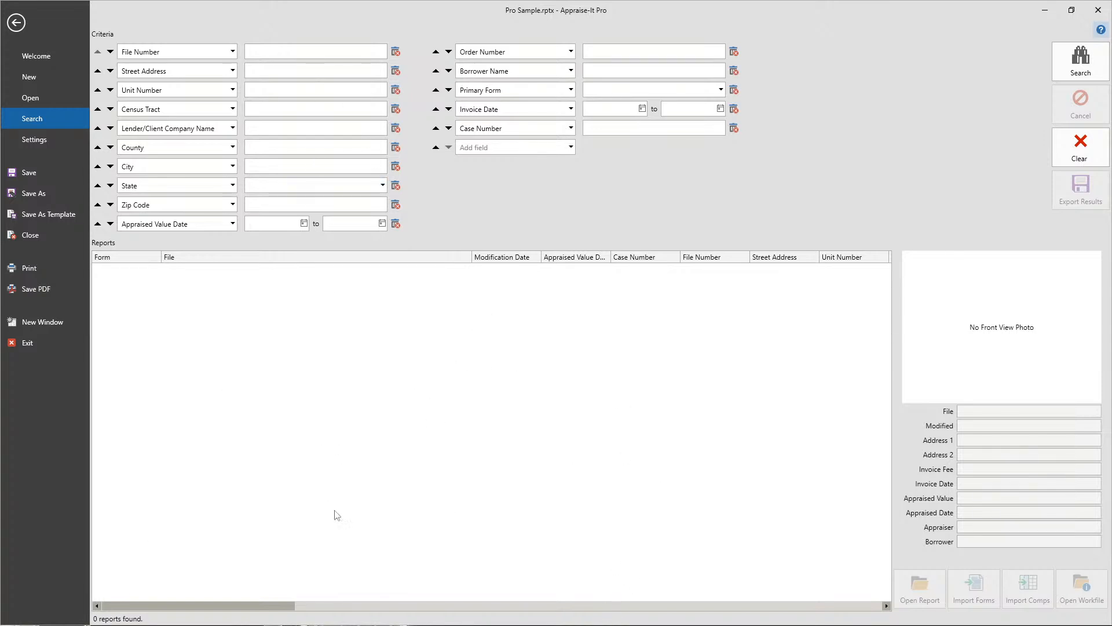
left_click(396, 186)
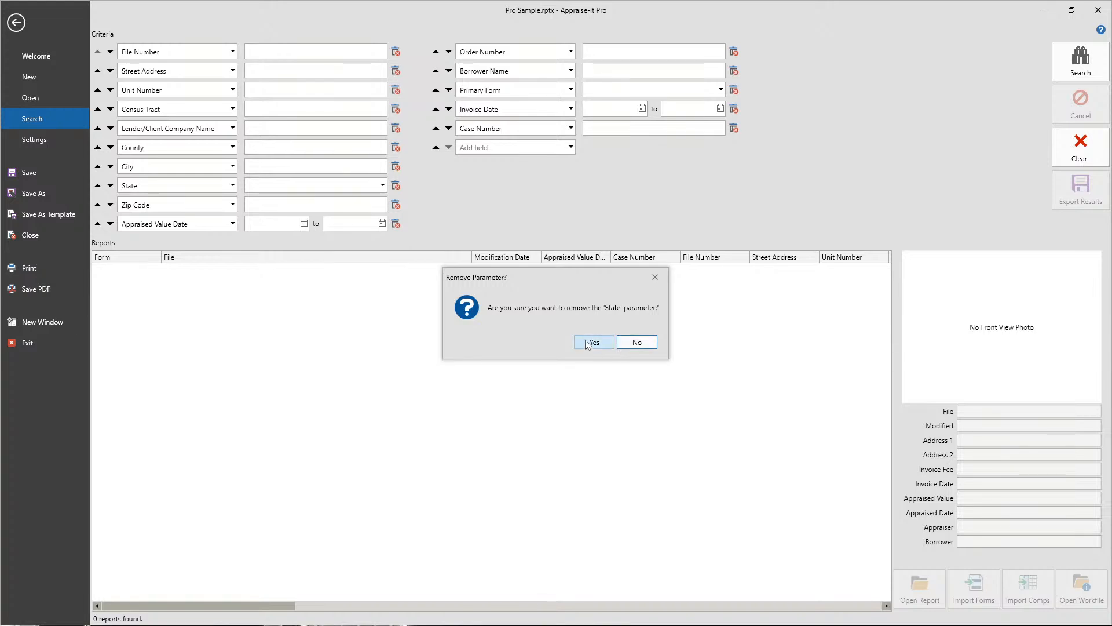
left_click(588, 345)
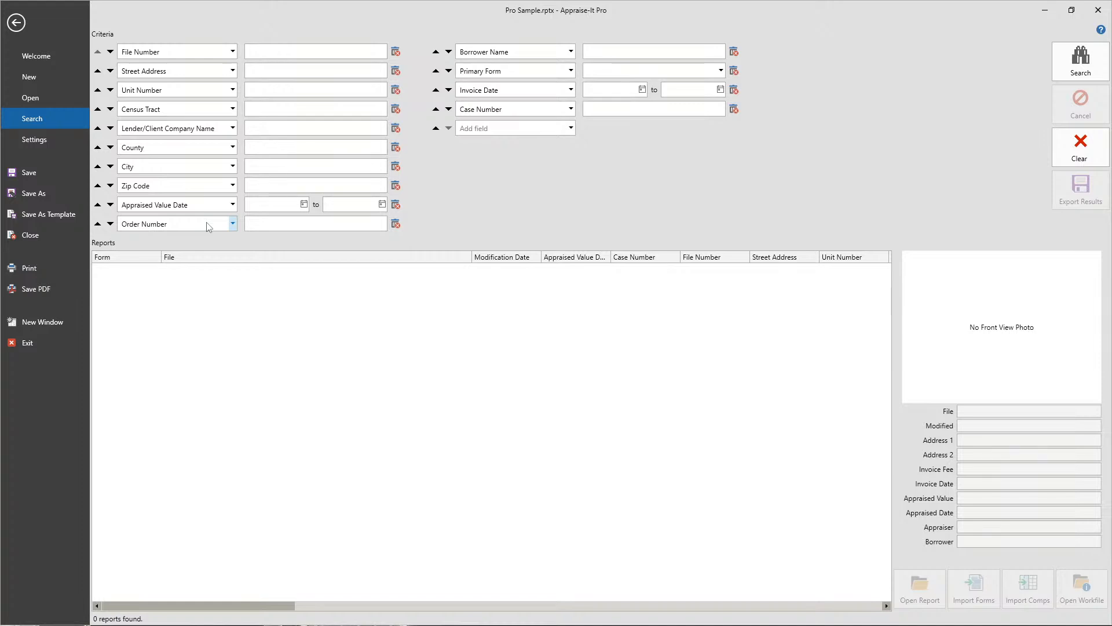
Step: Replace the Order Number search criterion with Owner Name, and add State as a new criterion
left_click(232, 225)
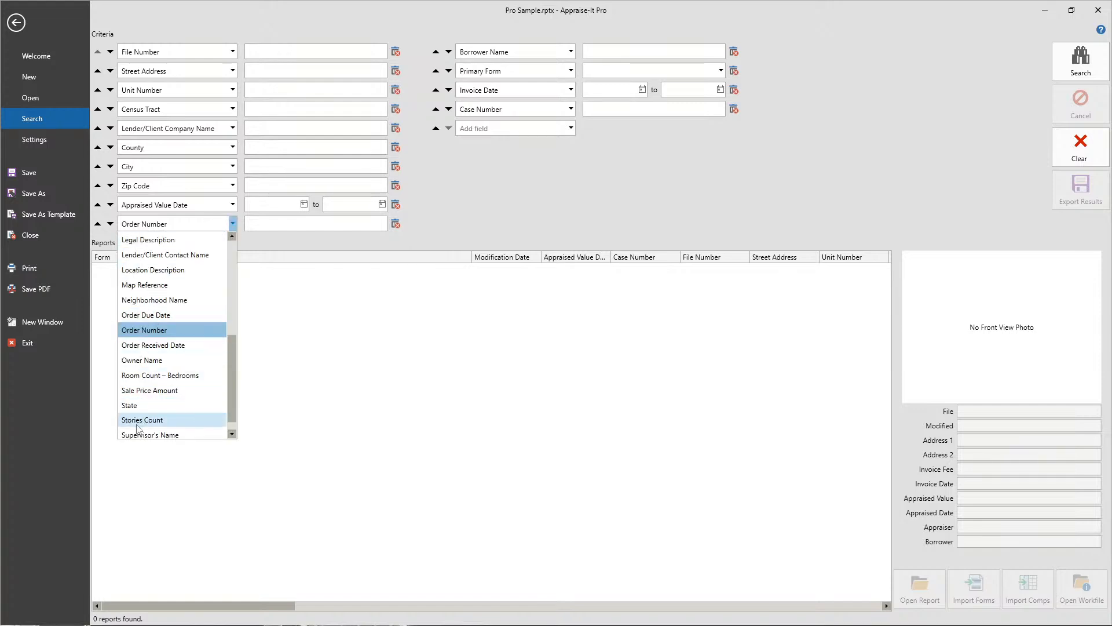
left_click(153, 362)
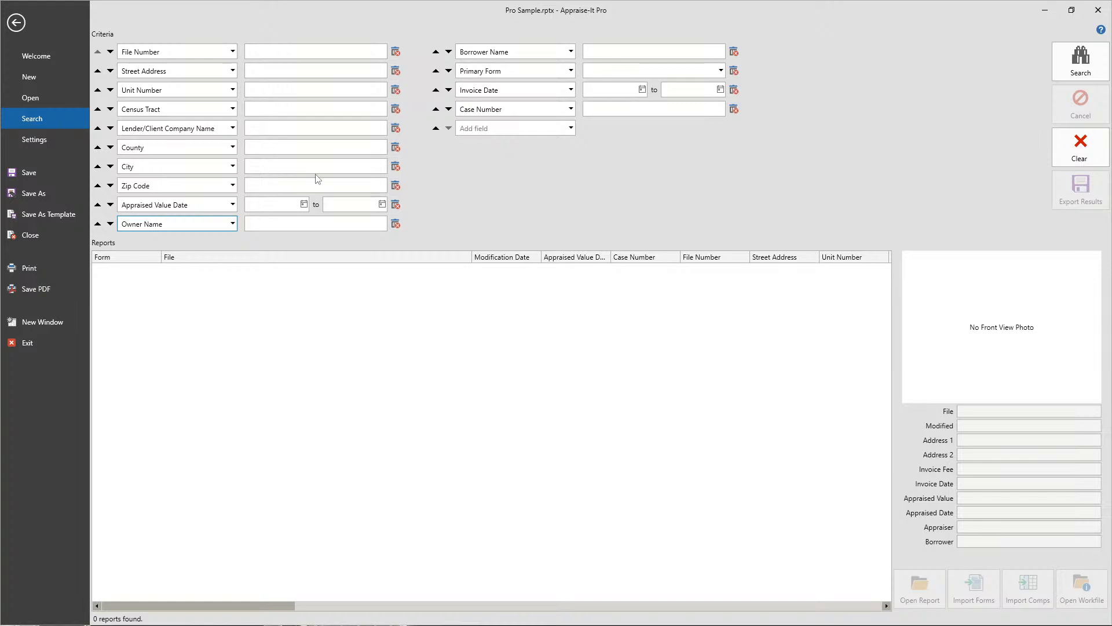
left_click(571, 128)
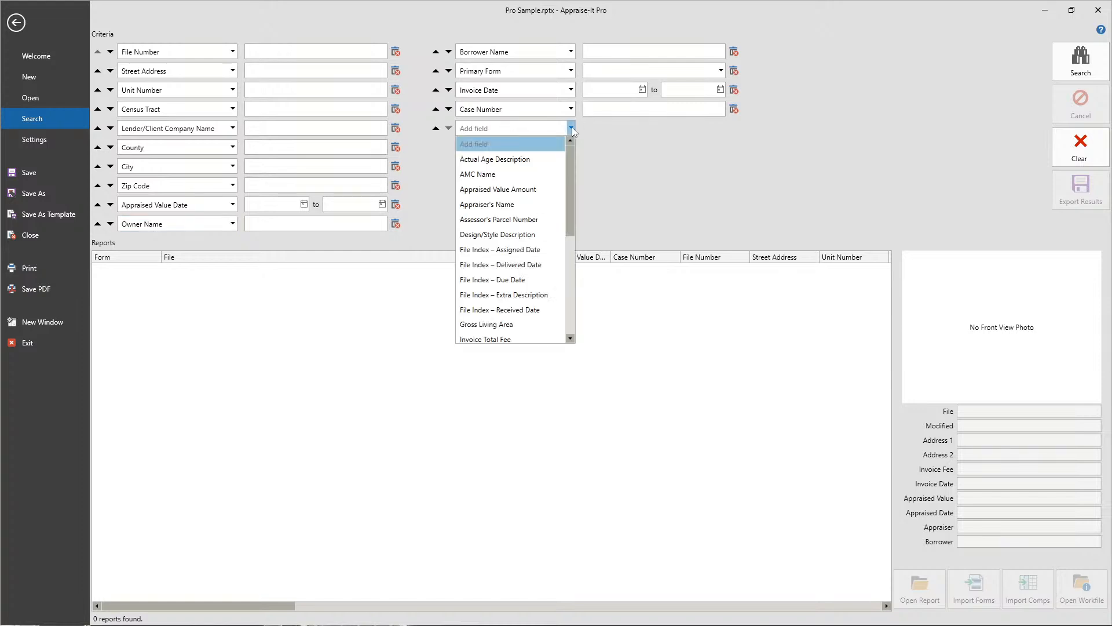
scroll(527, 208, "down", 4)
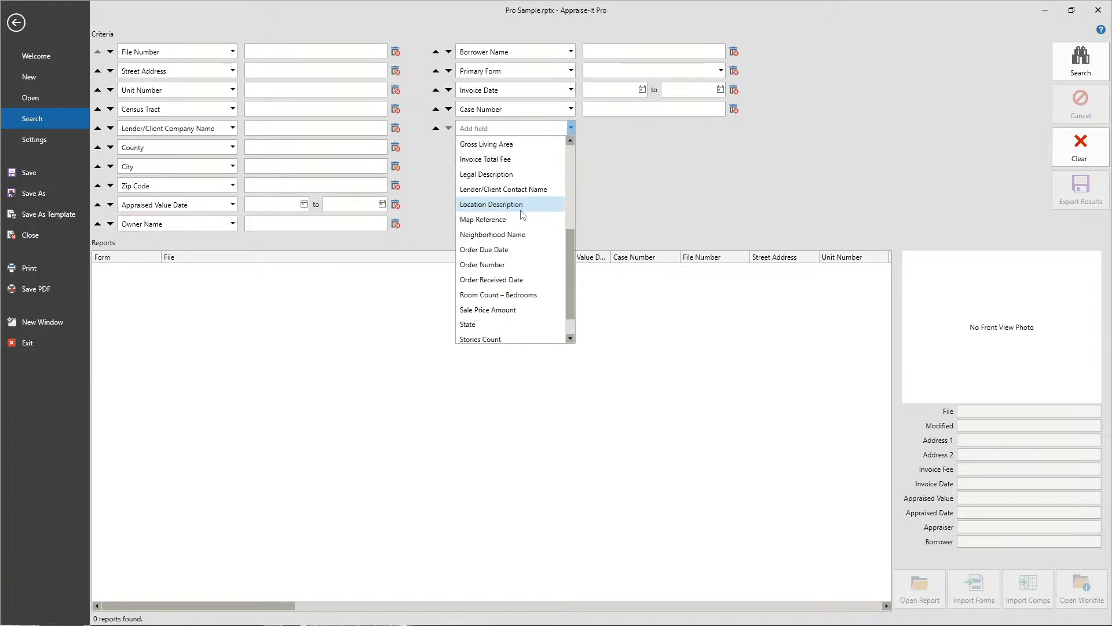
scroll(499, 290, "down", 1)
left_click(478, 325)
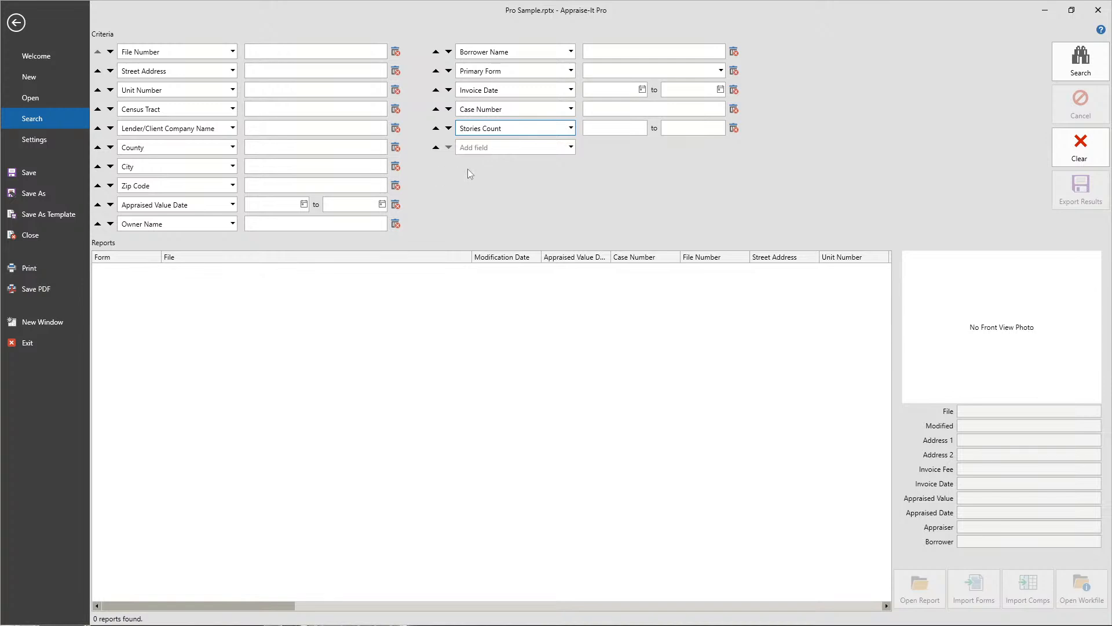
left_click(519, 128)
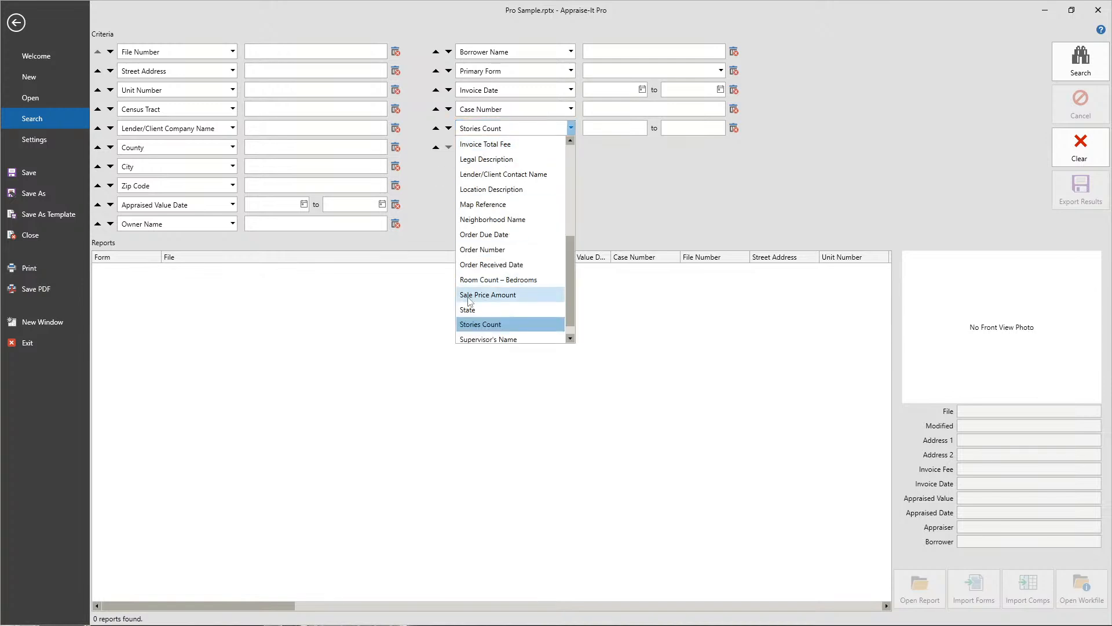
left_click(470, 310)
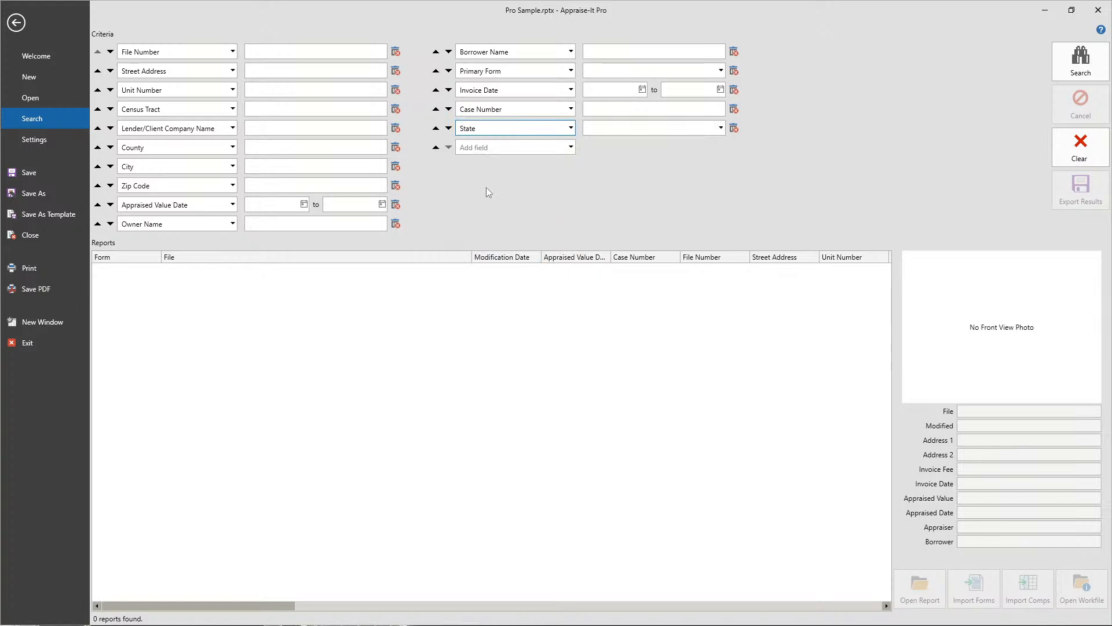
Step: Move the State criterion up until it sits directly between City and Zip Code, and return to the report
left_click(436, 128)
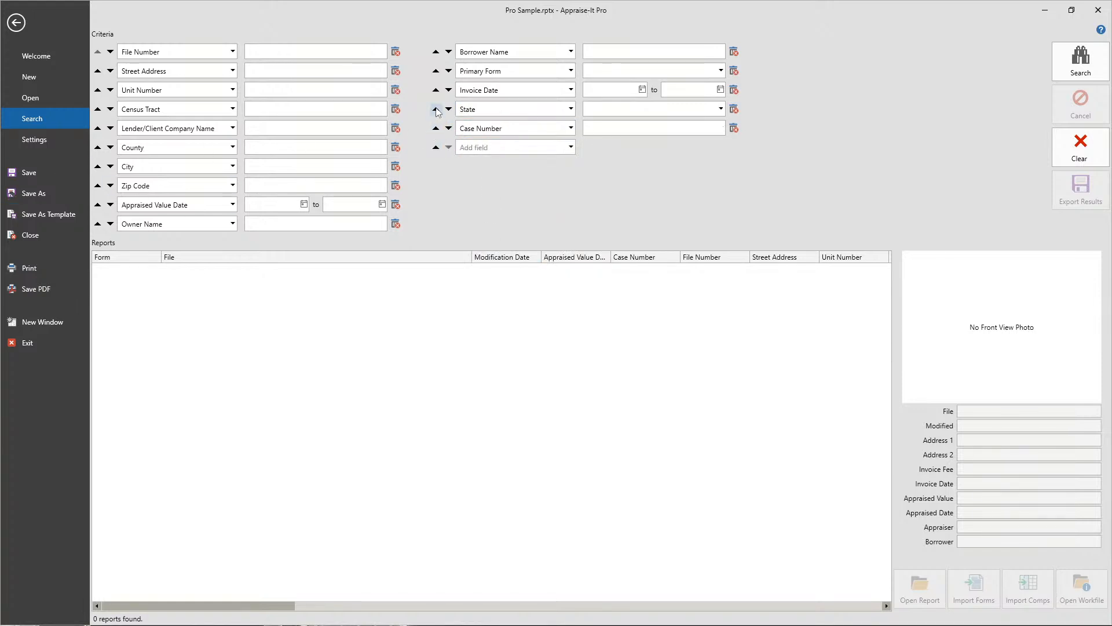
left_click(436, 109)
left_click(436, 90)
left_click(436, 71)
left_click(436, 51)
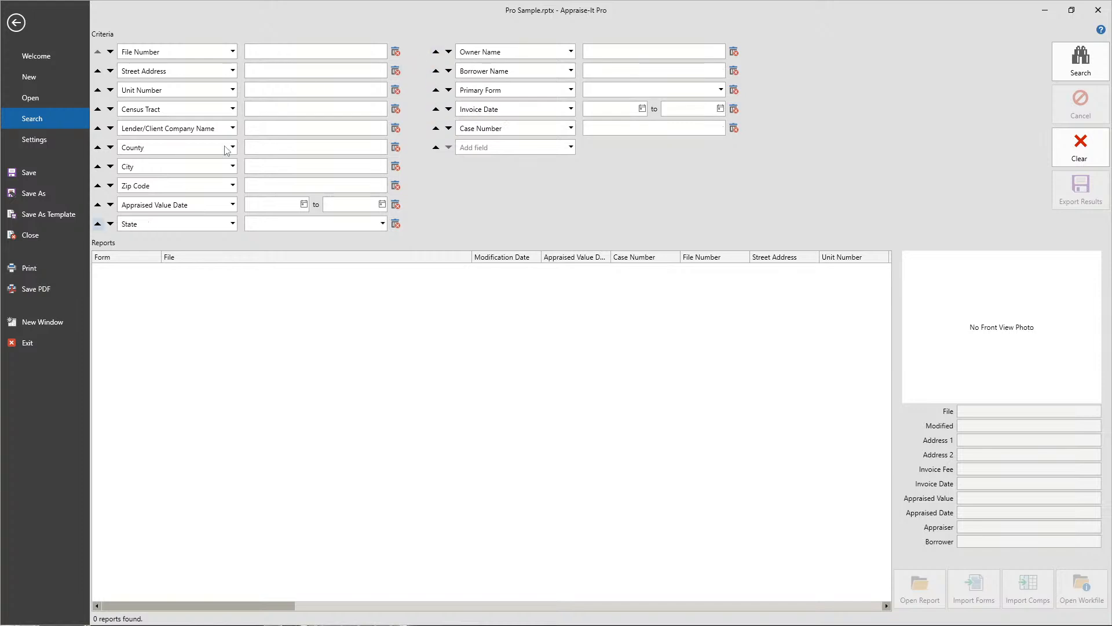
left_click(97, 224)
left_click(97, 205)
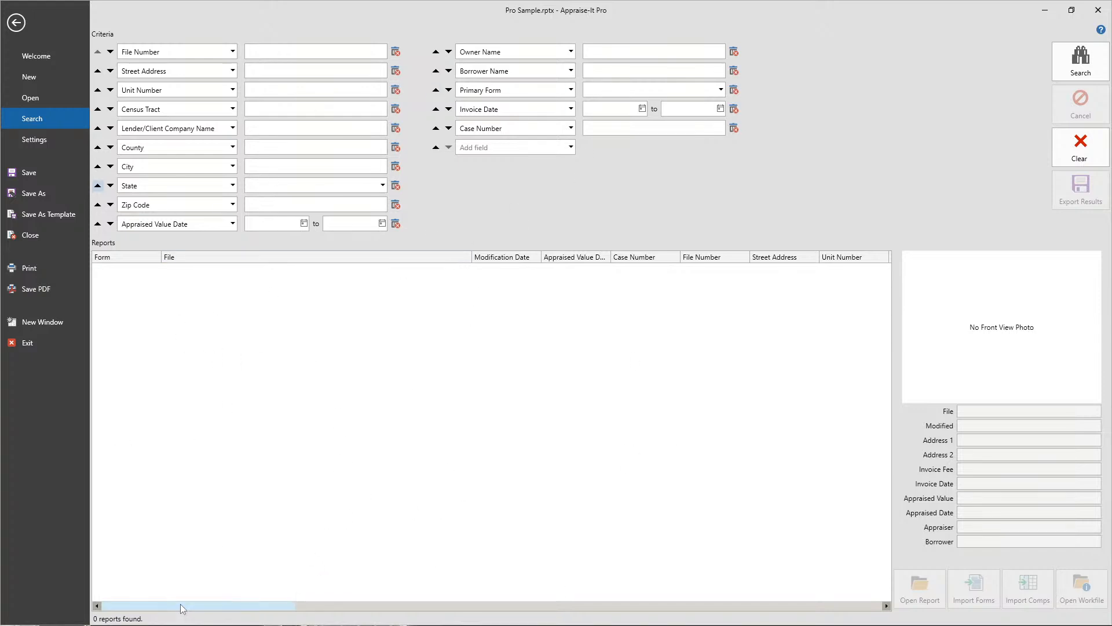
mouse_move(183, 608)
left_mouse_down()
mouse_move(817, 610)
mouse_move(191, 608)
left_mouse_up()
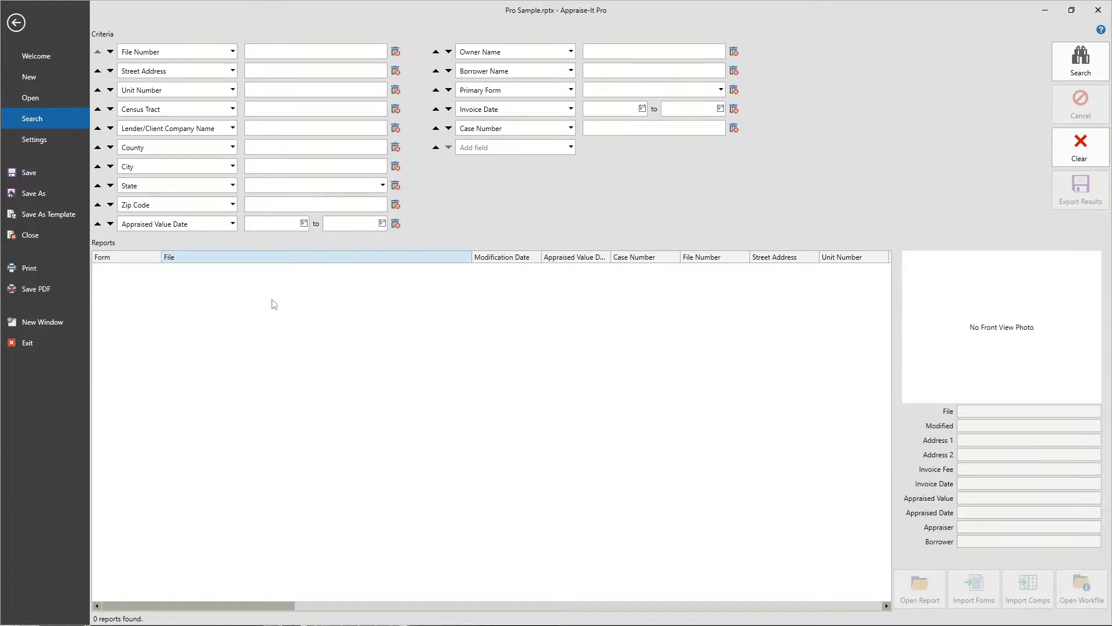
left_click(17, 24)
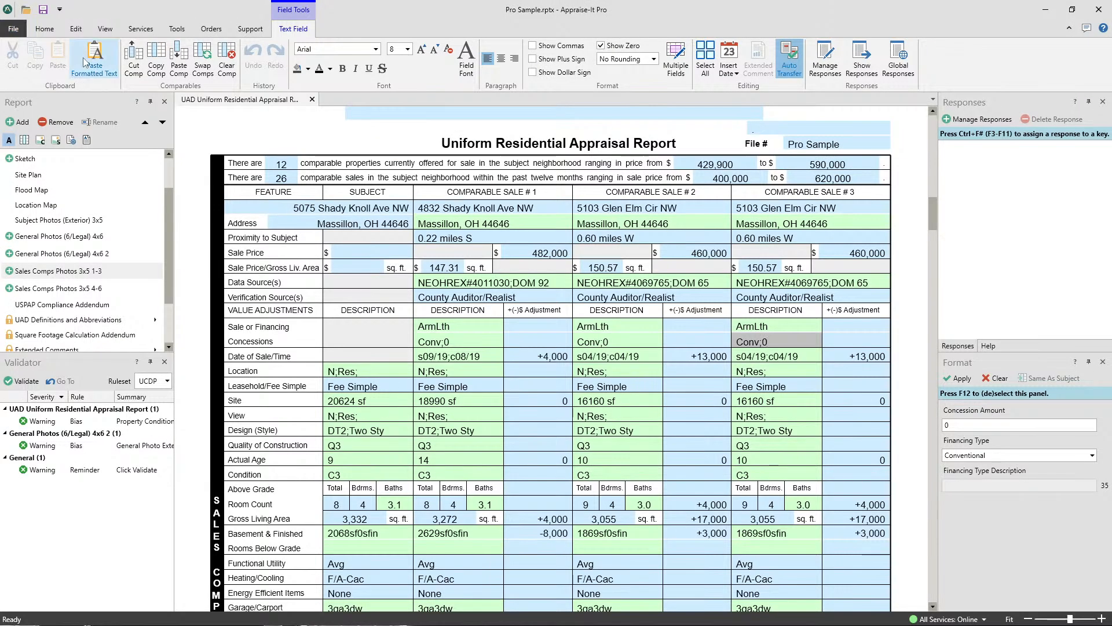
Step: View the report's workfile folder and close it, and check the Open Workfile option on the report search page
left_click(43, 30)
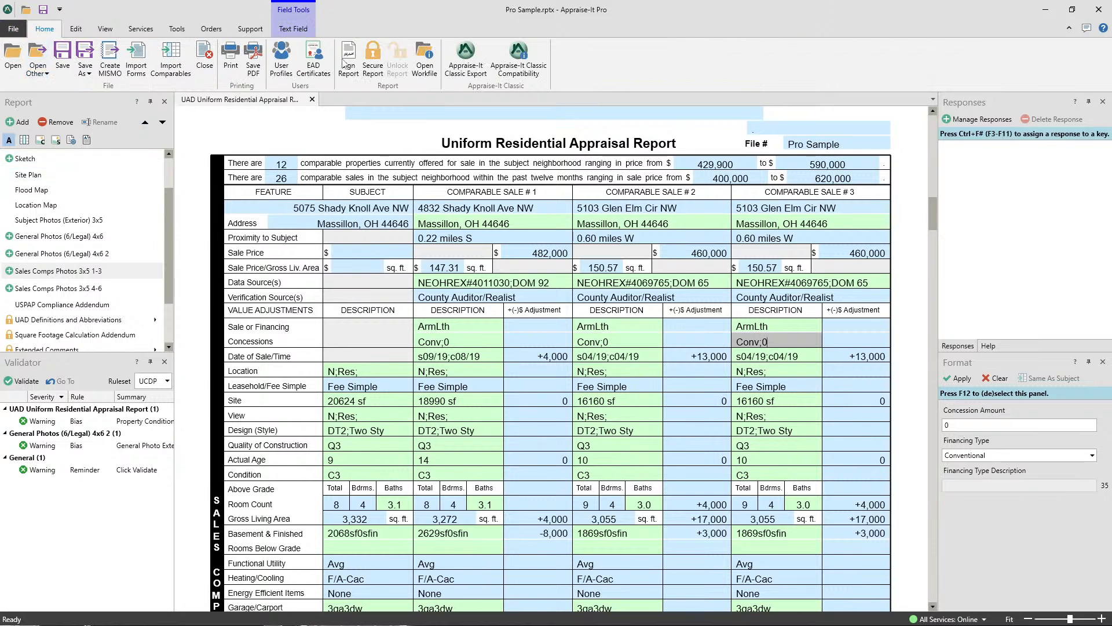
left_click(418, 56)
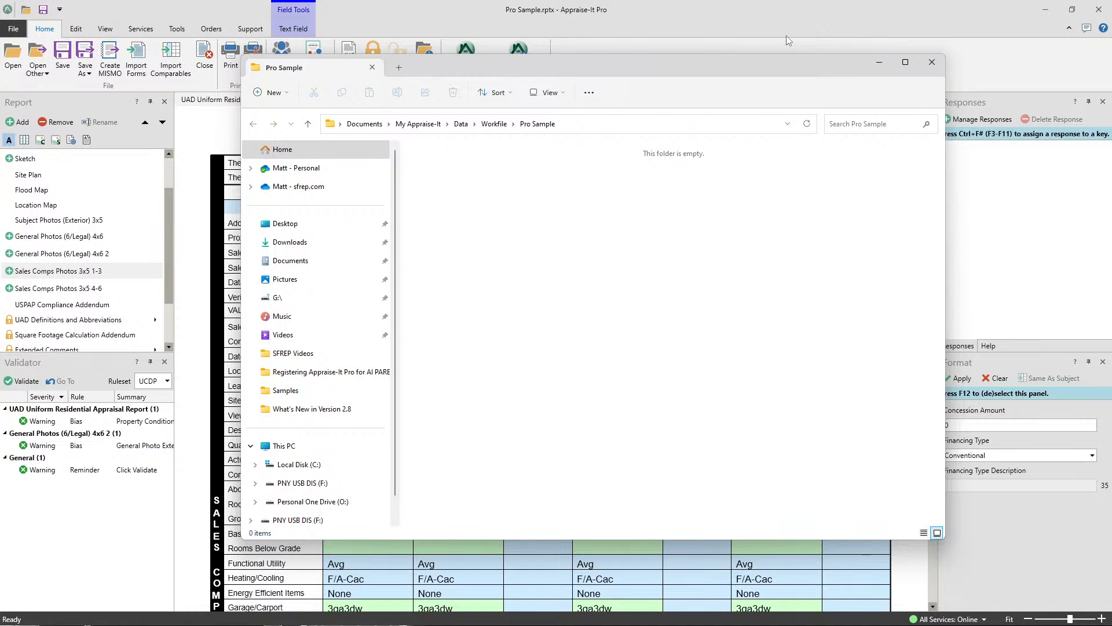
left_click(932, 62)
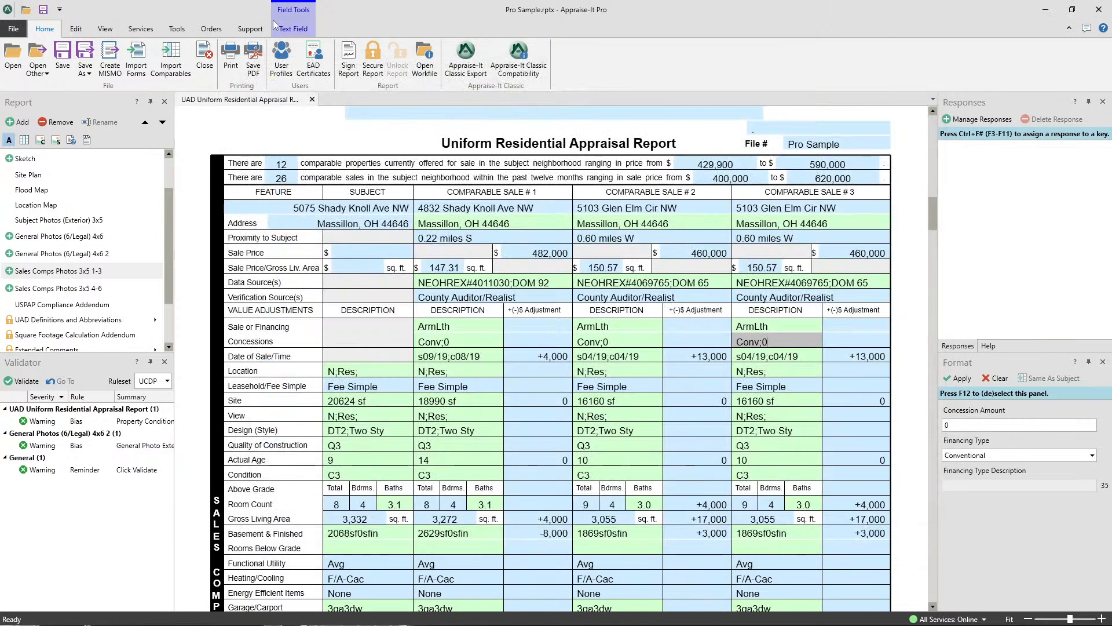
left_click(426, 63)
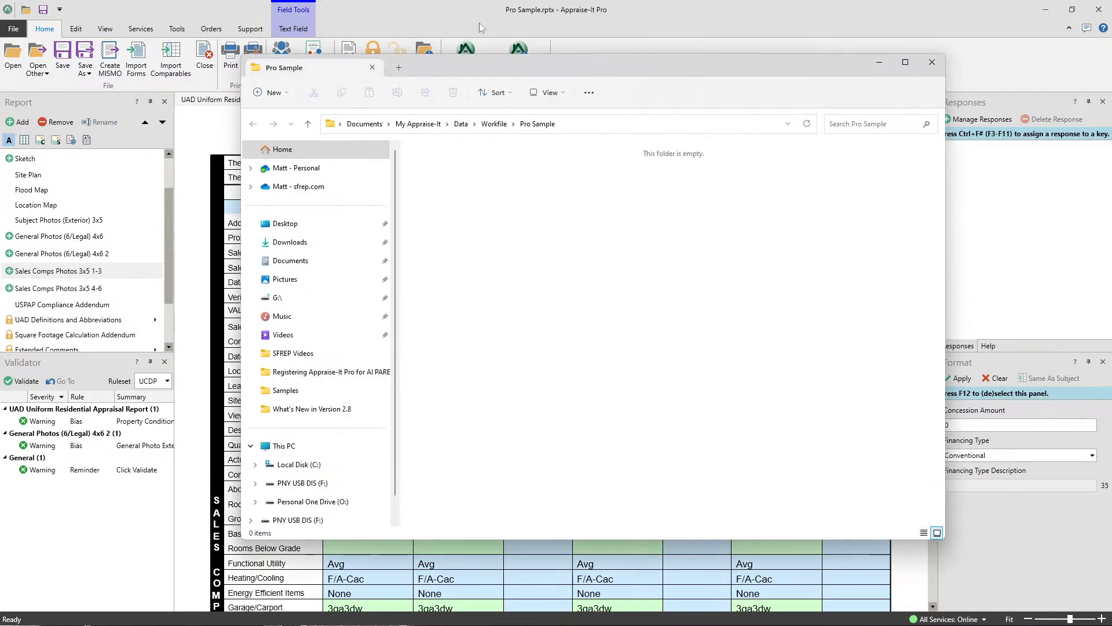
left_click(932, 63)
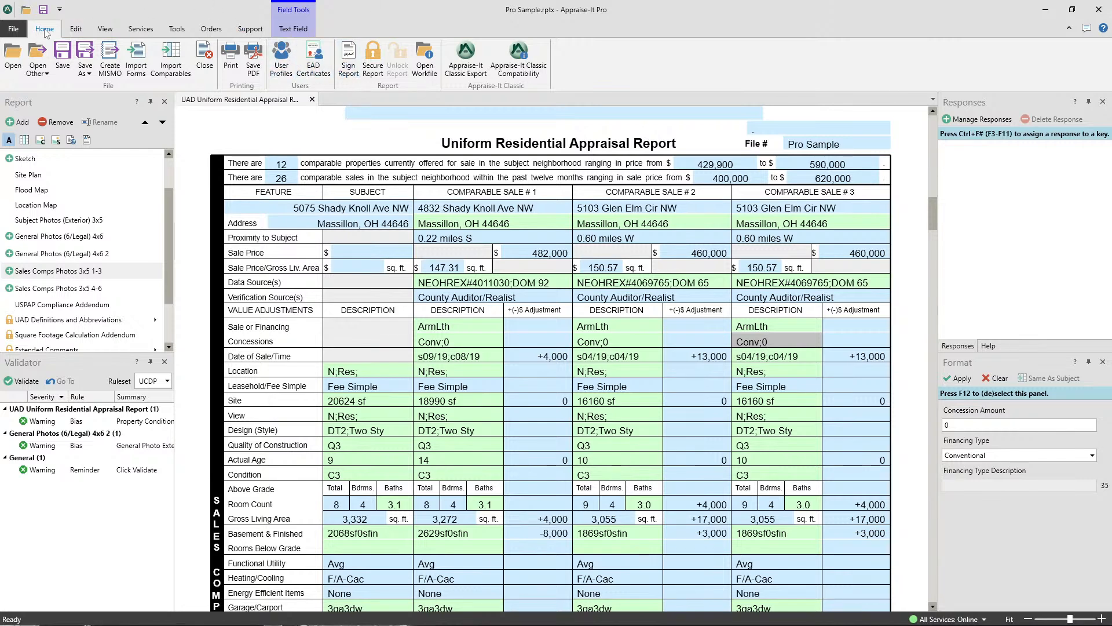
left_click(13, 28)
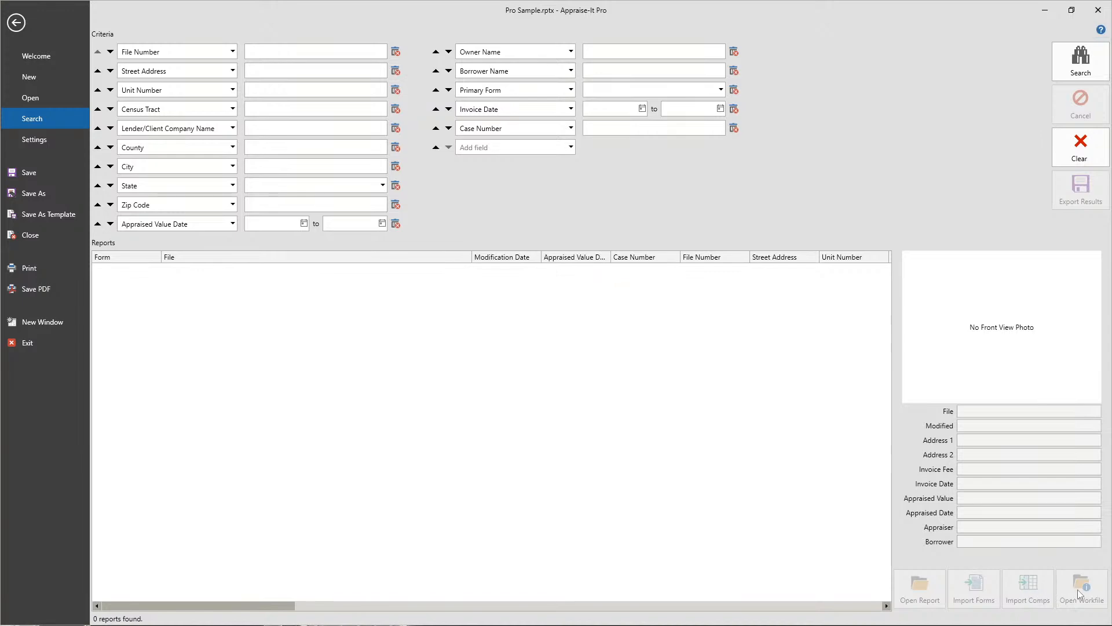
left_click(77, 30)
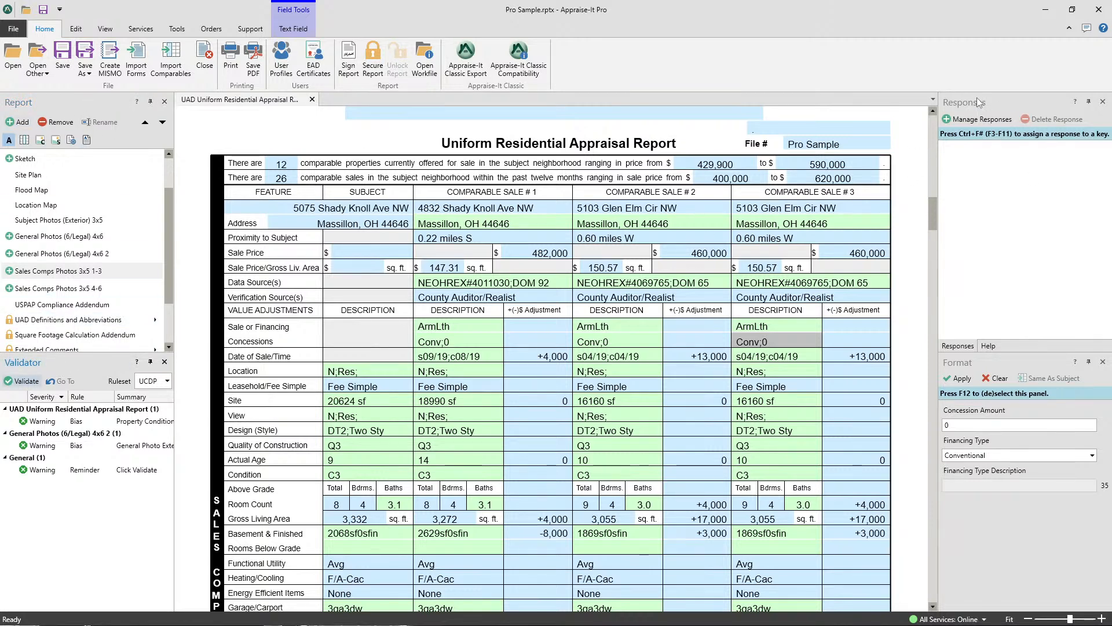
Step: Dock the Responses, Validator and Format panels as tabs in the same group as the Report panel
left_click(989, 346)
left_click(966, 348)
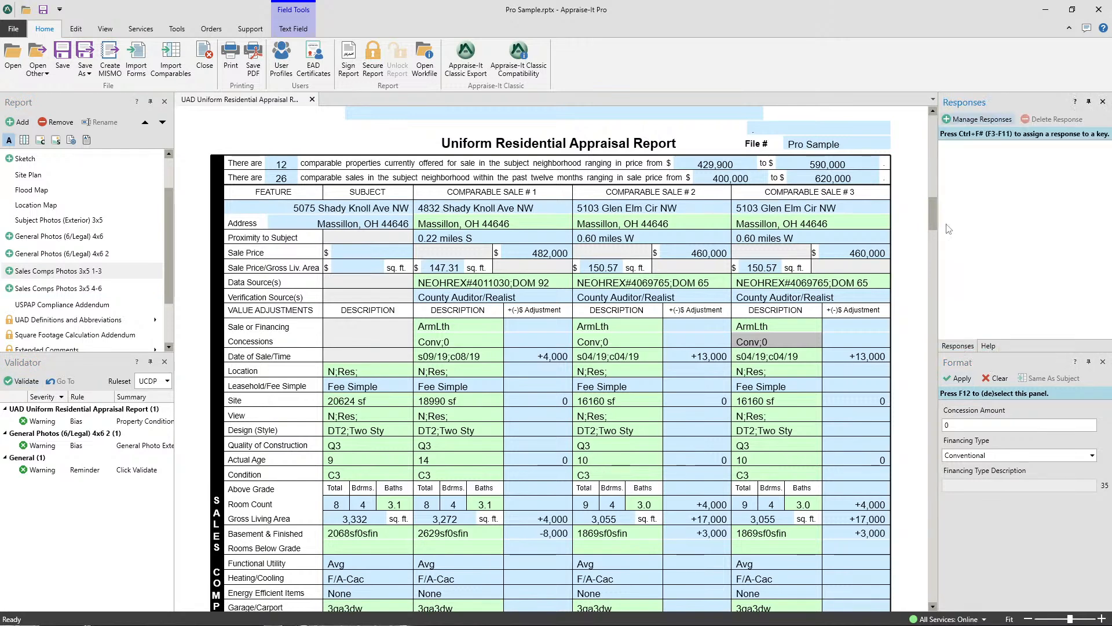
left_click(52, 100)
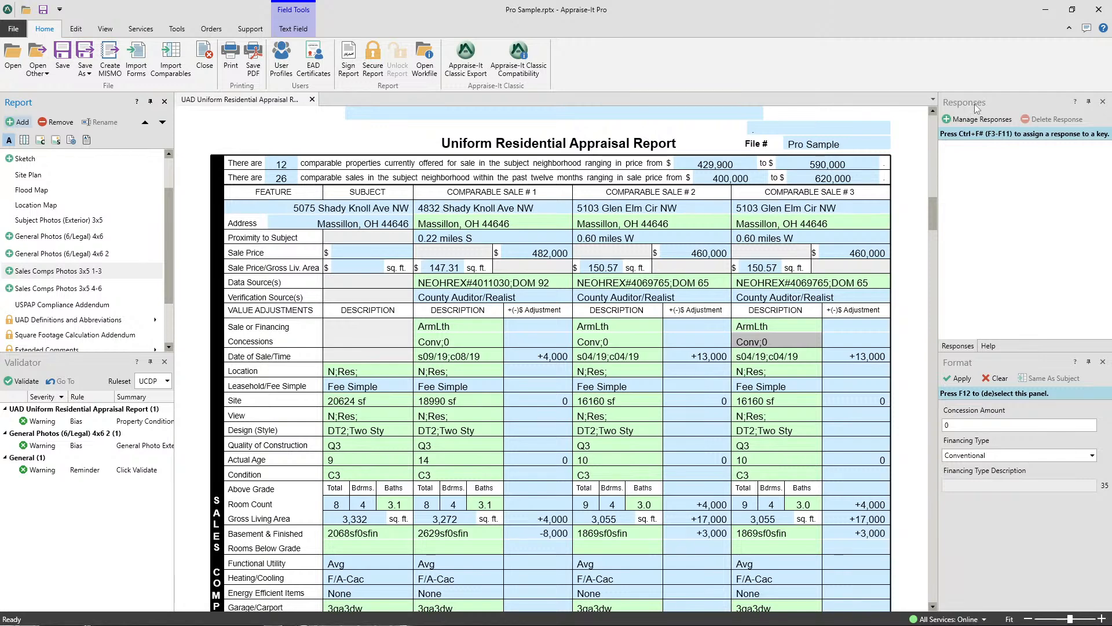
left_click_drag(968, 103, 633, 167)
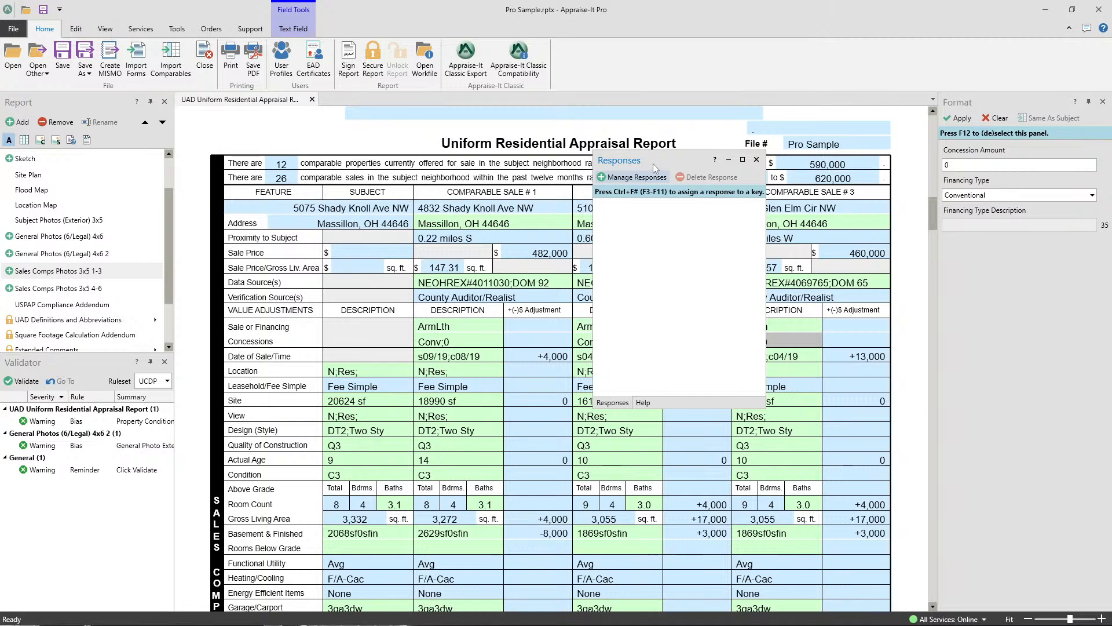
left_click_drag(625, 161, 91, 226)
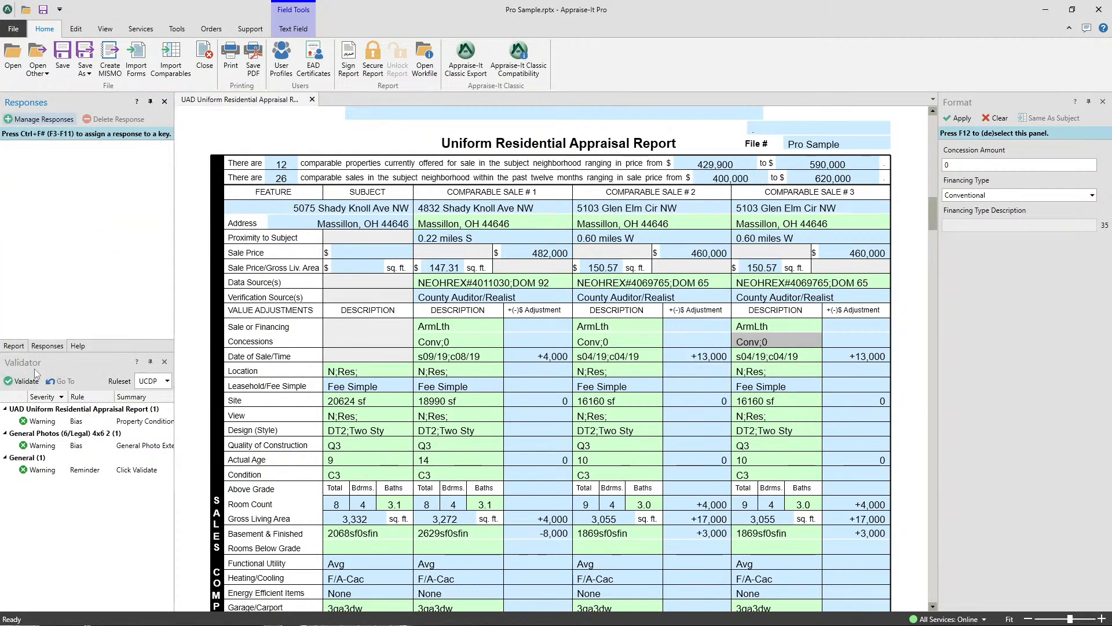
left_click_drag(22, 364, 94, 224)
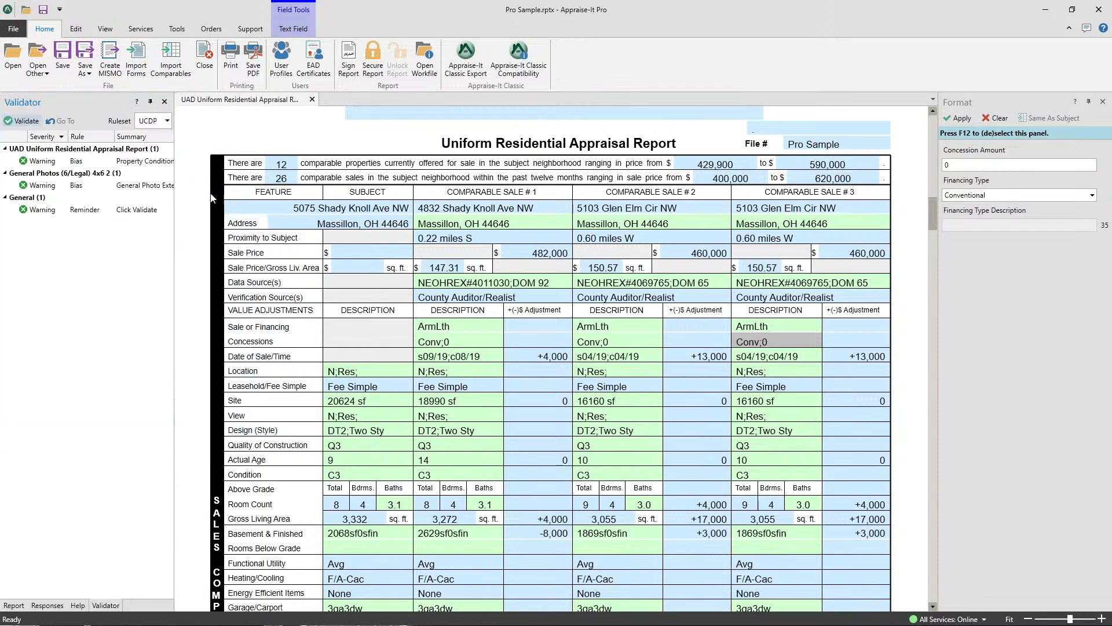
left_click_drag(978, 108, 88, 353)
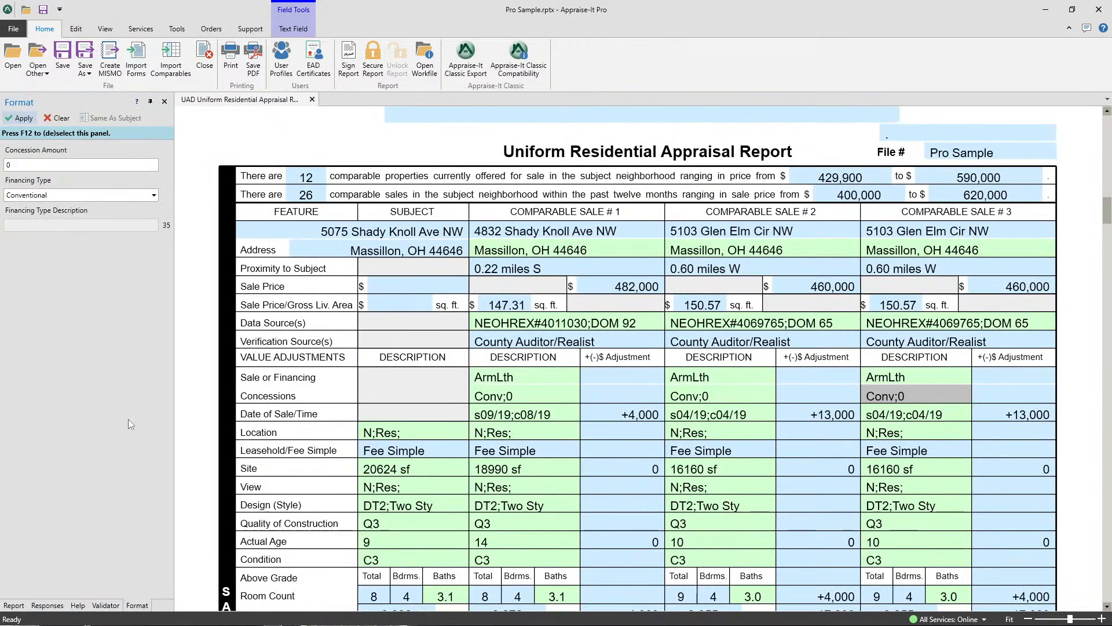
Step: Look through the grouped Responses, Validator and Format panels, and bring the Report panel back to the front
left_click(19, 606)
left_click(47, 605)
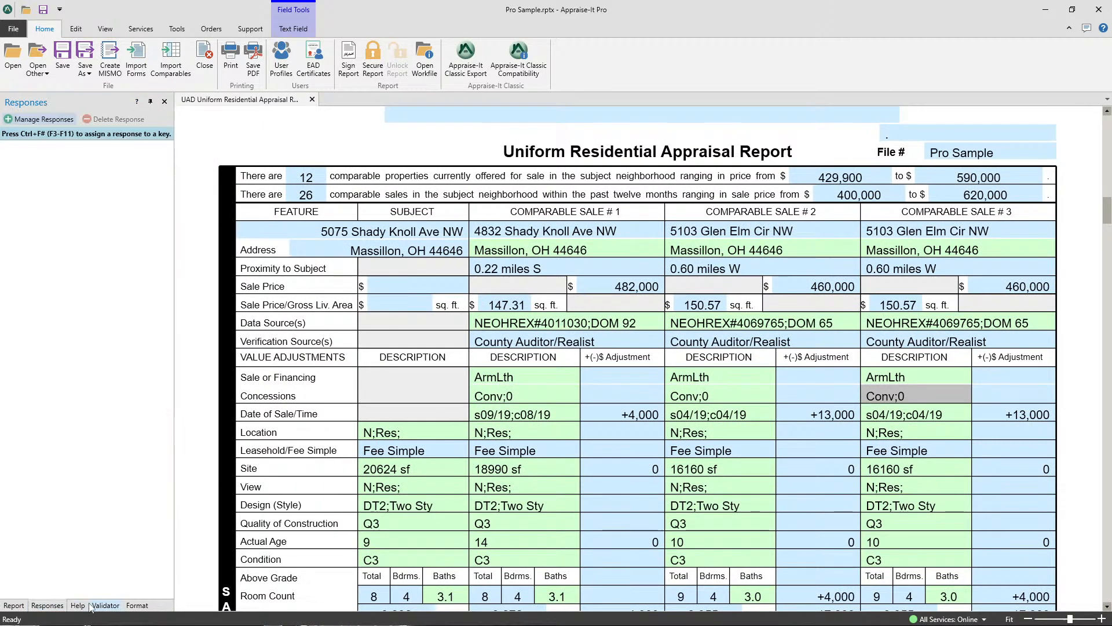
left_click(86, 606)
left_click(139, 606)
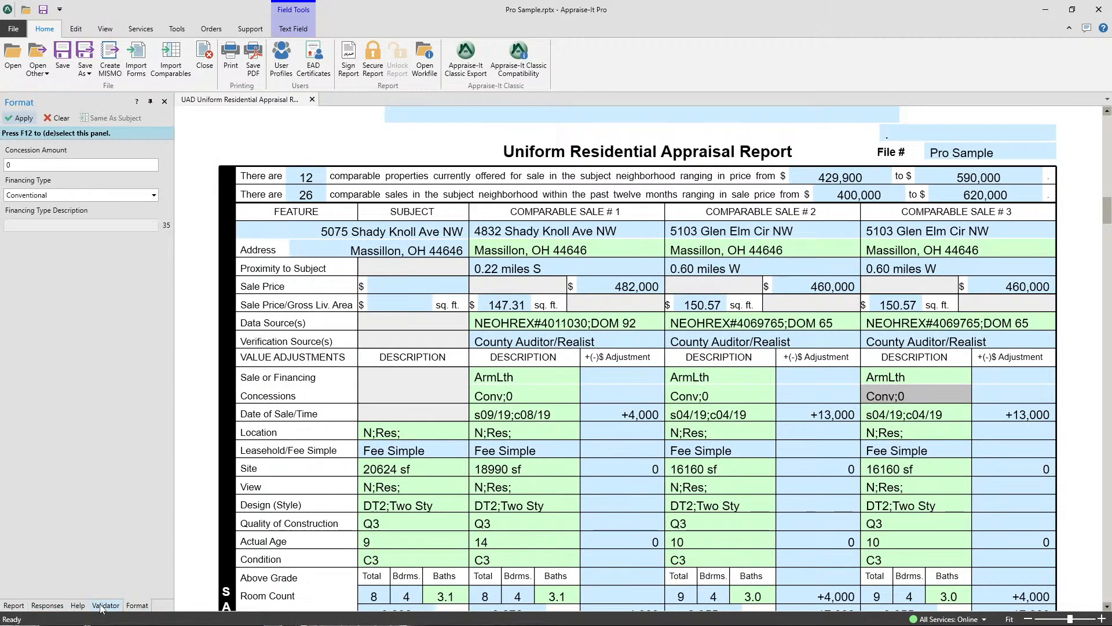
left_click(105, 606)
left_click(136, 606)
left_click(106, 606)
left_click(58, 607)
left_click(14, 606)
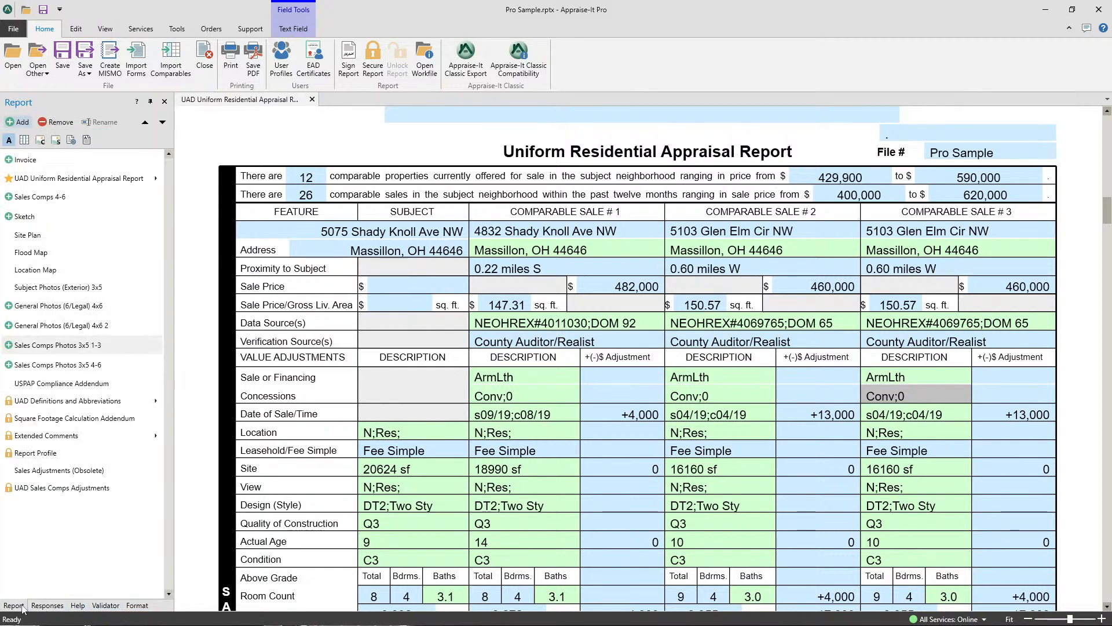
Step: Reset all dockable panels to their default positions and confirm the reset
left_click(46, 606)
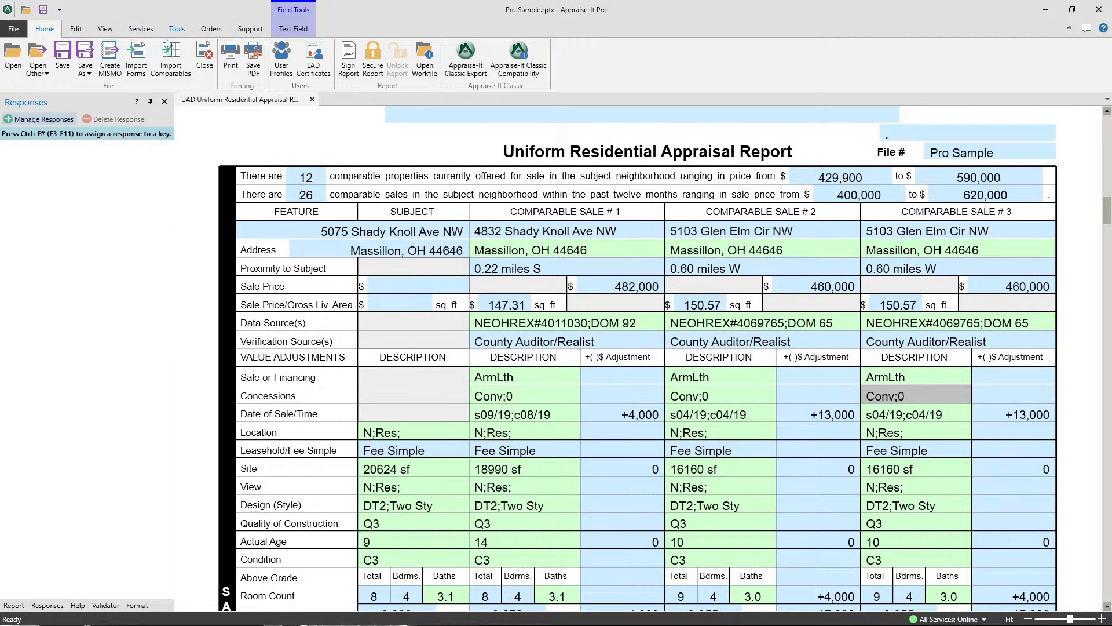
left_click(103, 30)
left_click(228, 58)
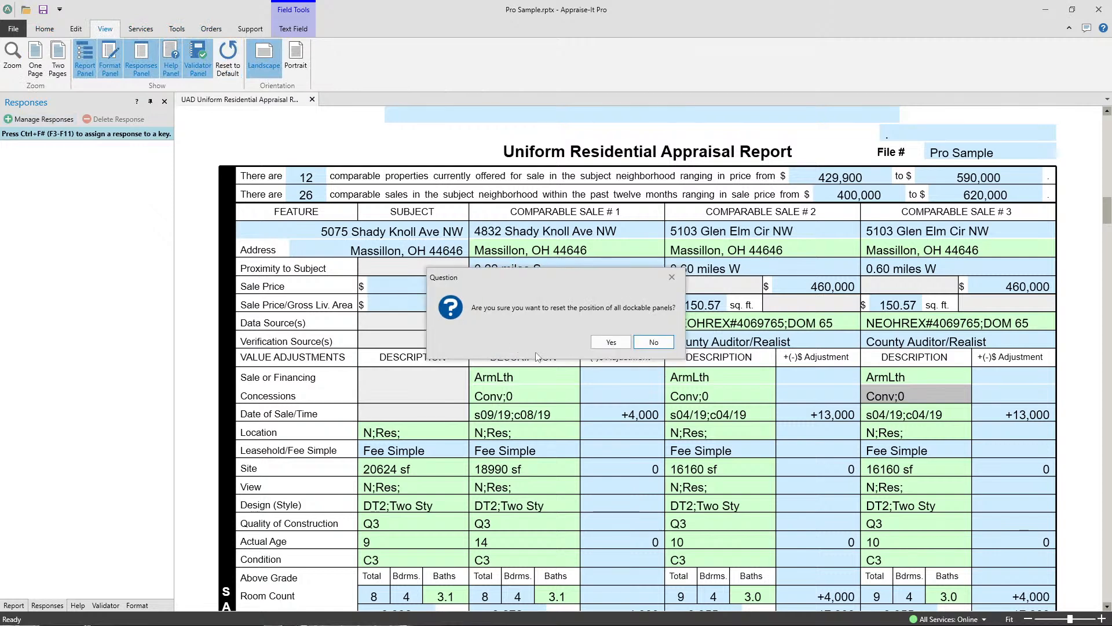
left_click(627, 341)
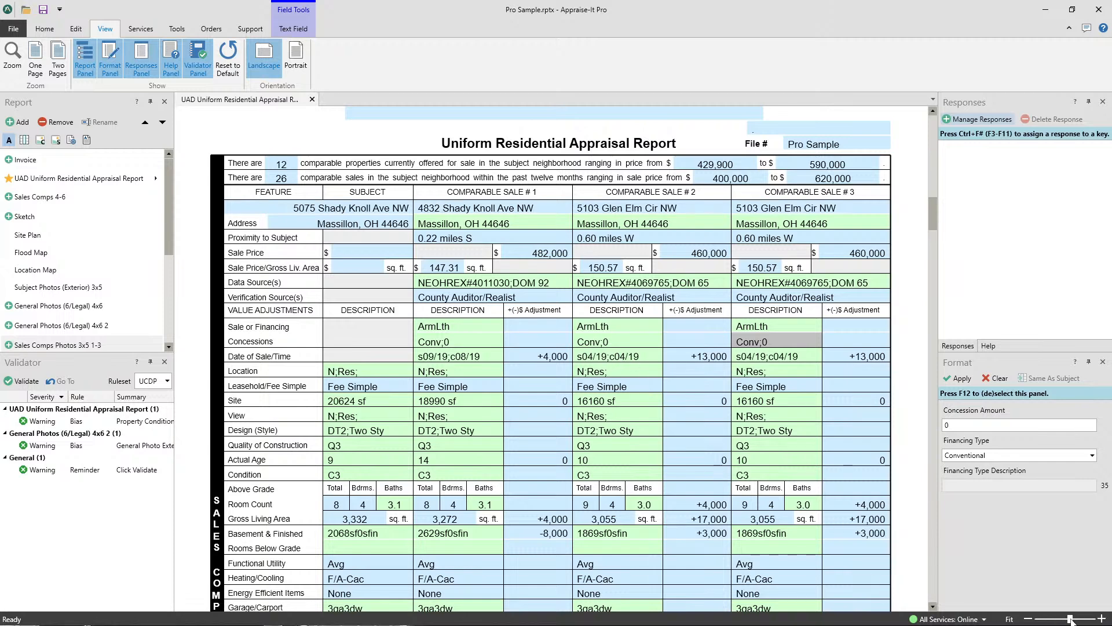
Step: Zoom in on the report in increments up to 230%
left_click(1083, 621)
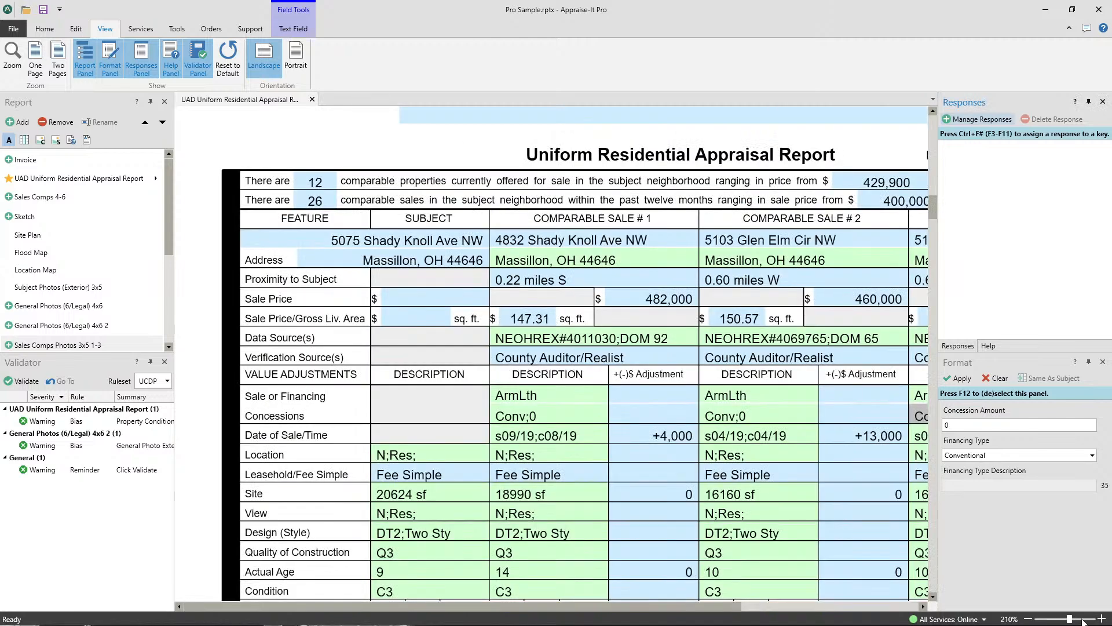
left_click(1102, 620)
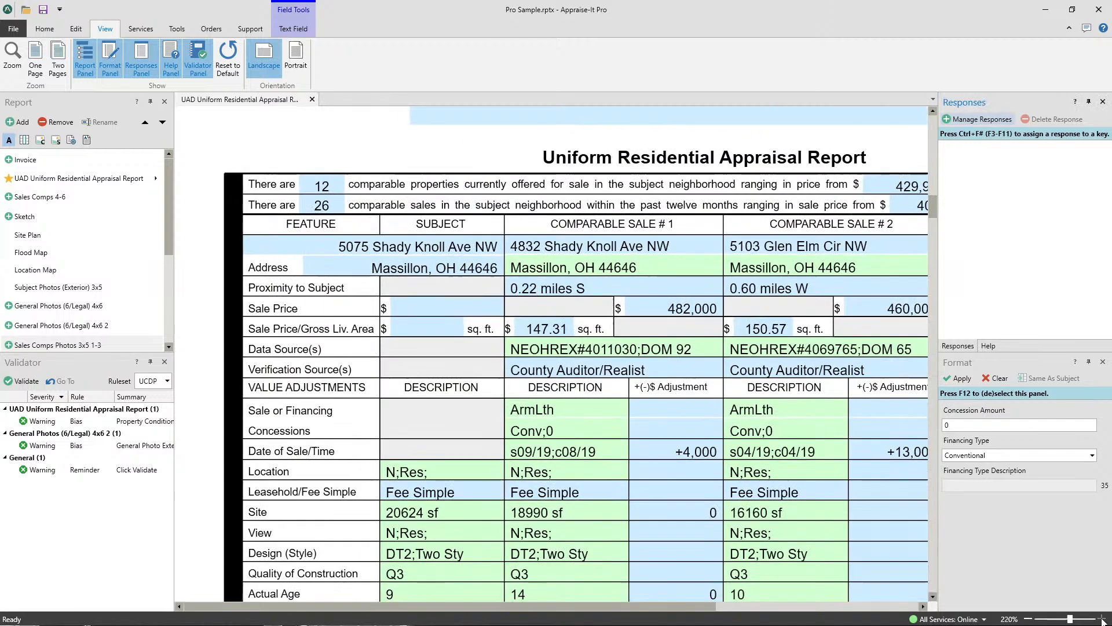
left_click(1103, 620)
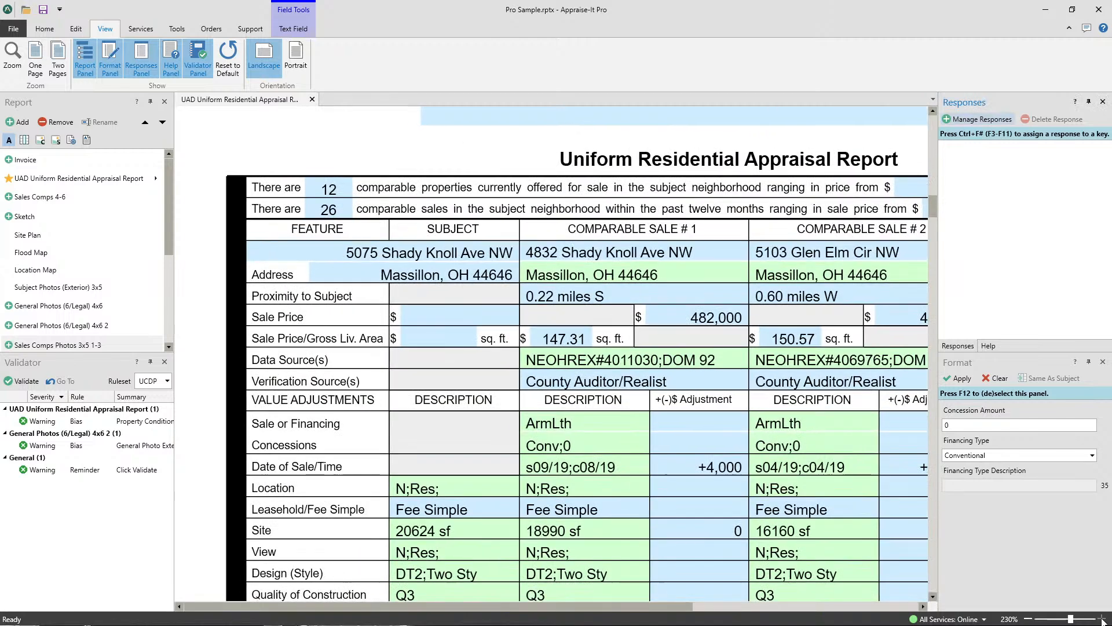
Step: Zoom the report out to 60% to show two pages side by side, and look through the pages
left_click(1029, 619)
left_click(1030, 619)
left_click(1030, 619)
left_click(1030, 619)
left_click(1030, 619)
left_click(1030, 619)
left_click(1029, 619)
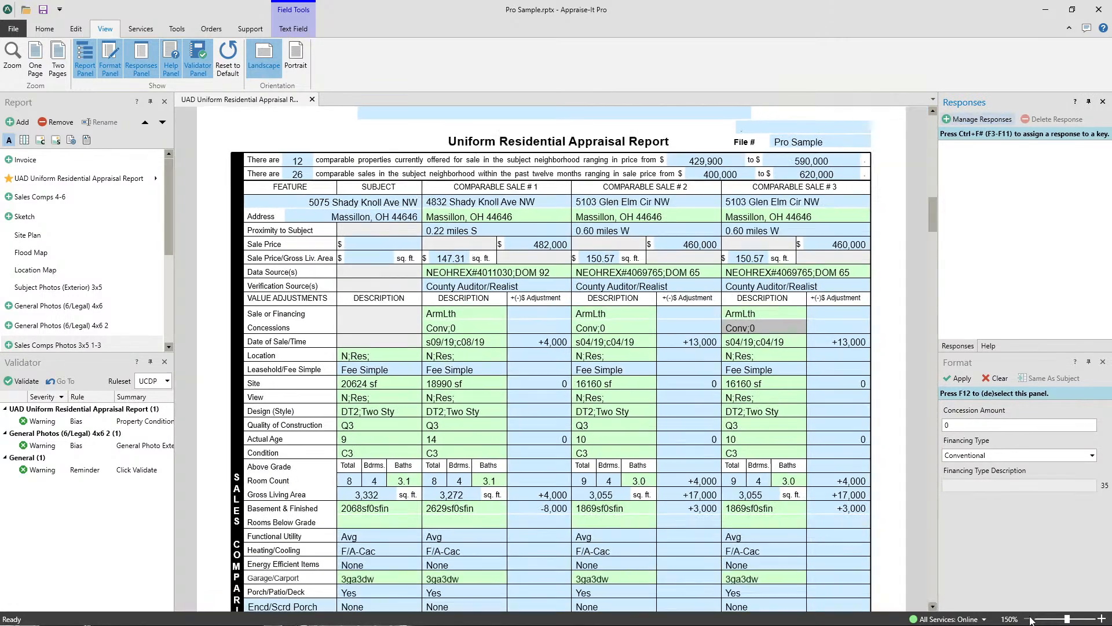
left_click(1030, 619)
left_click(1029, 620)
left_click(1030, 619)
left_click(1029, 619)
left_click(1030, 620)
left_click(1030, 619)
left_click(1029, 619)
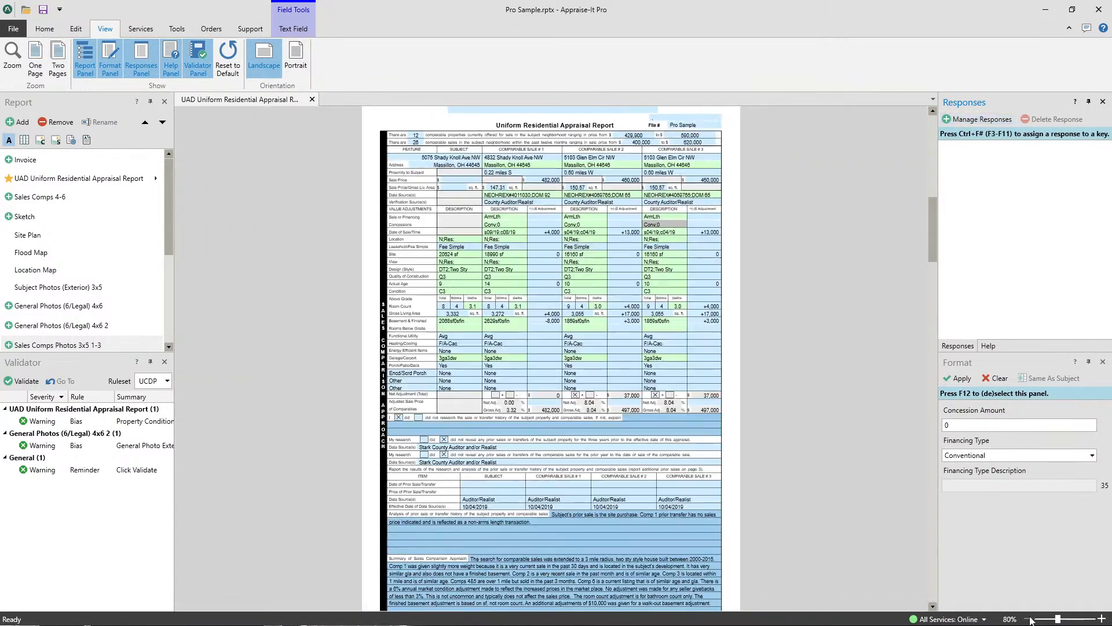
left_click(1029, 620)
left_click(1030, 620)
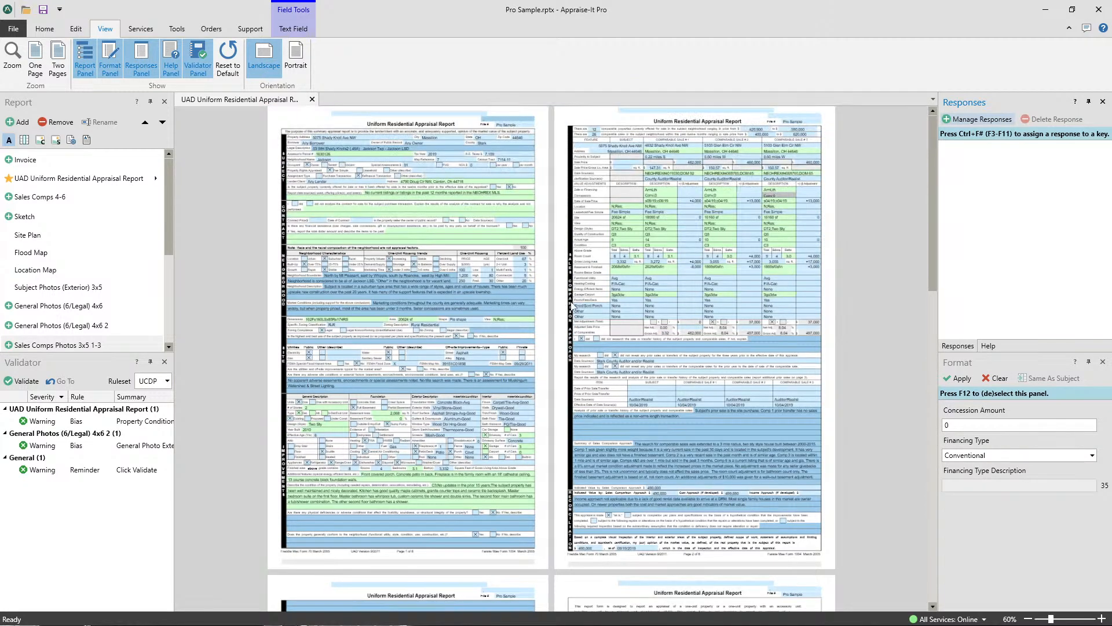
scroll(571, 306, "down", 10)
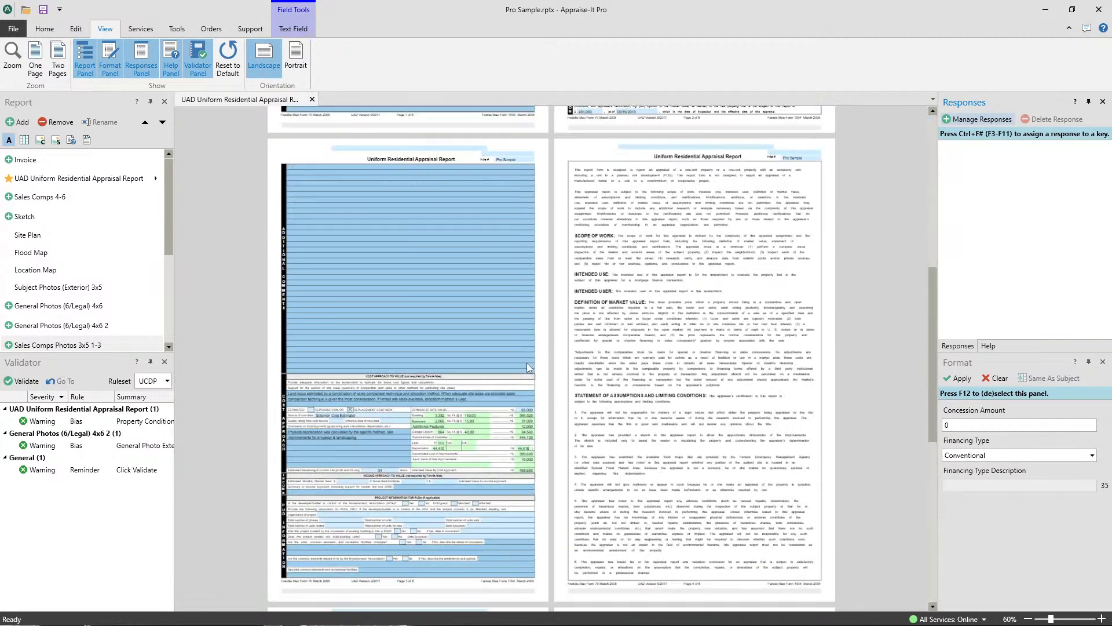
scroll(525, 365, "up", 10)
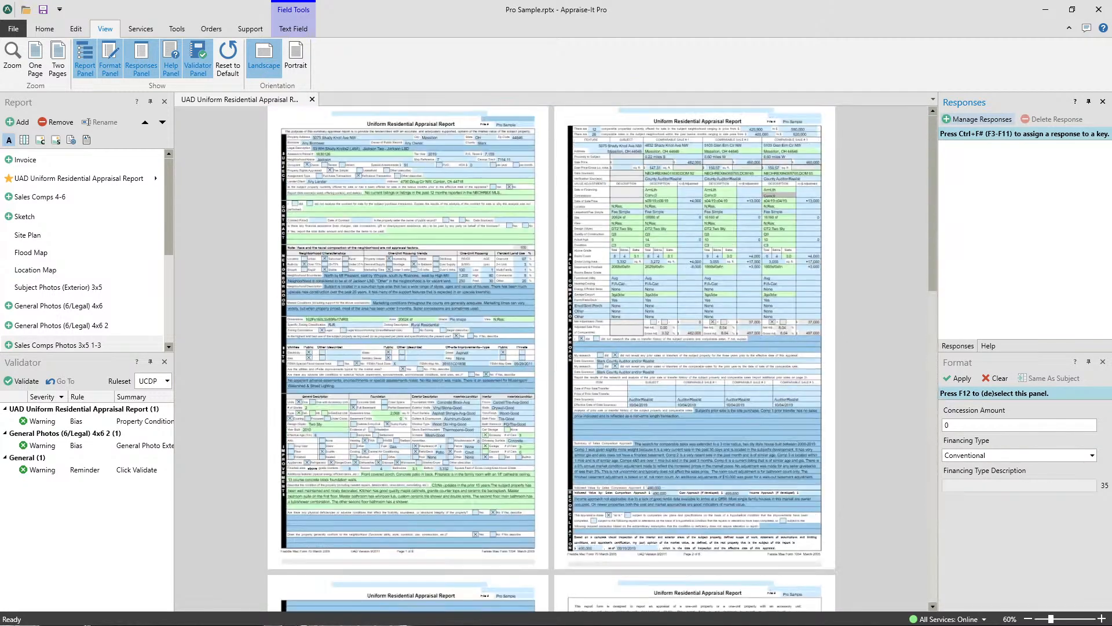
Step: Enlarge the report to 220% and look across the width of the first page
left_click(1102, 619)
left_click(1103, 618)
left_click(1103, 619)
left_click(1102, 618)
left_click(1103, 619)
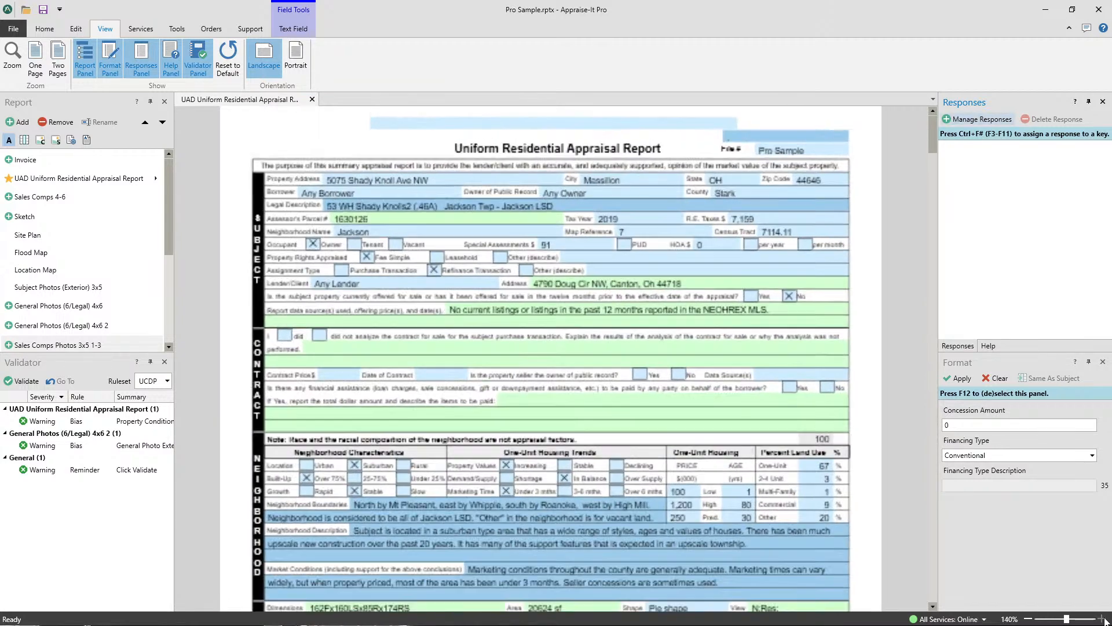
left_click(1103, 618)
left_click(1103, 619)
left_click(1103, 618)
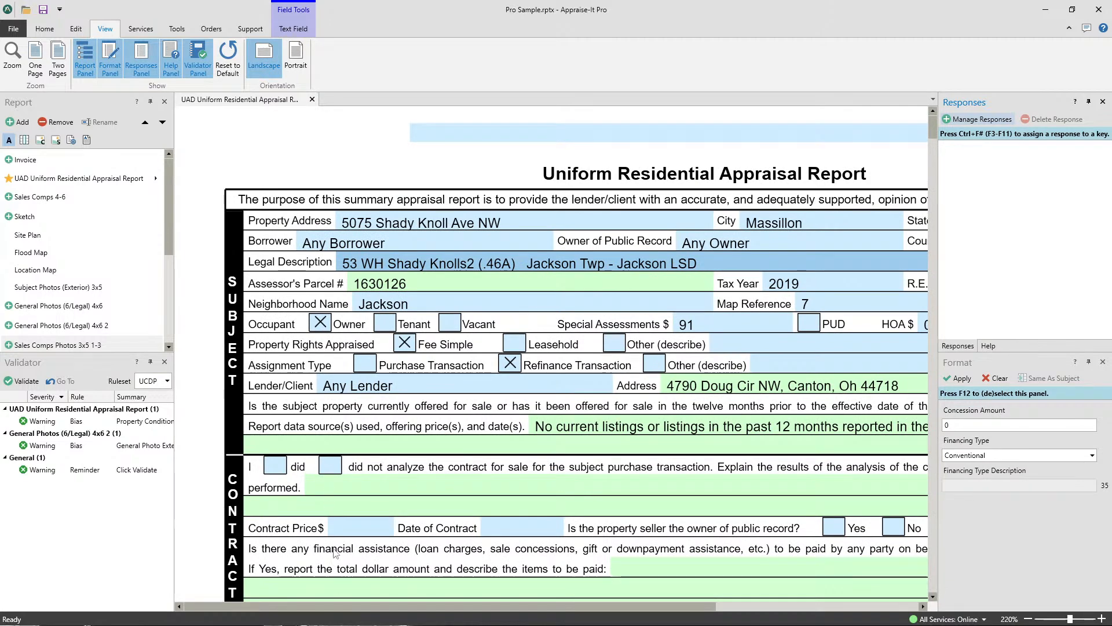
left_click_drag(335, 608, 466, 613)
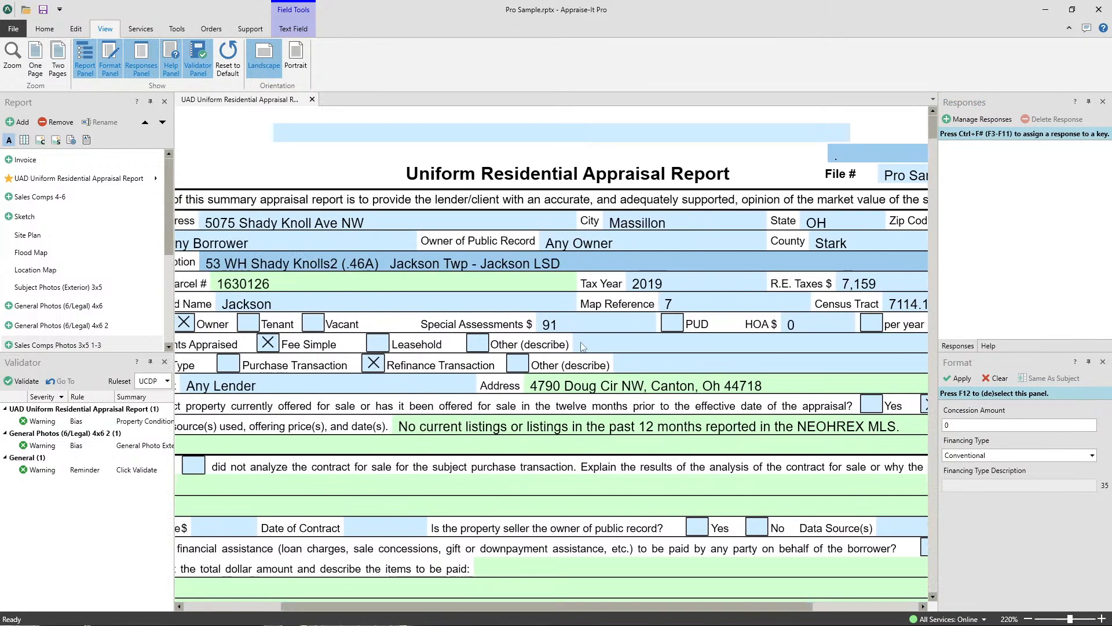
Step: Set the report zoom to Fit to Width with one page across
left_click(1009, 619)
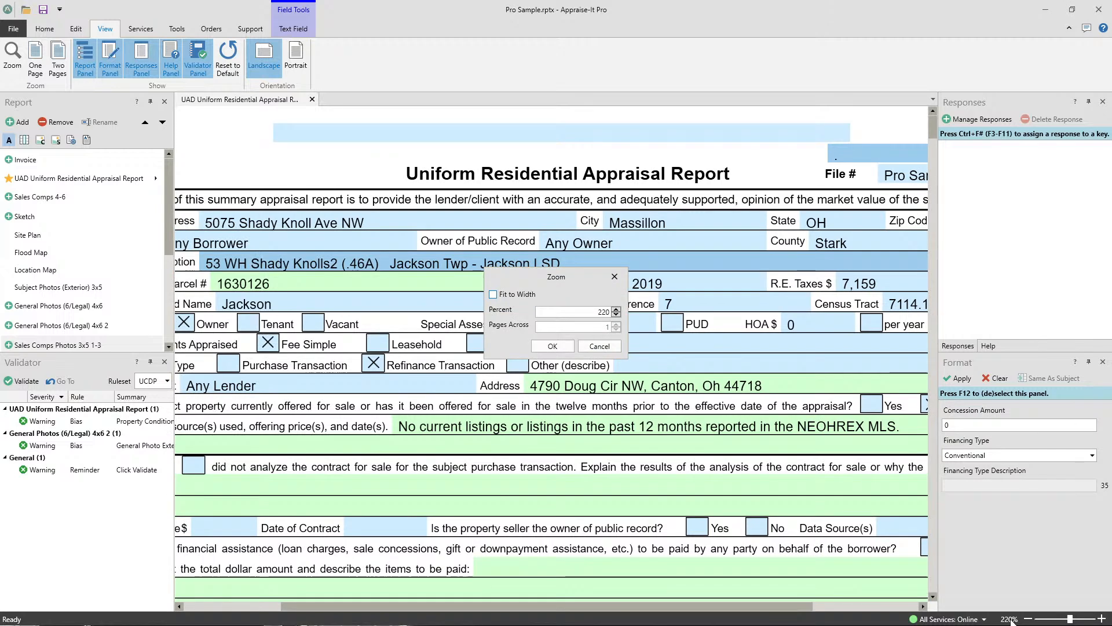
left_click(493, 295)
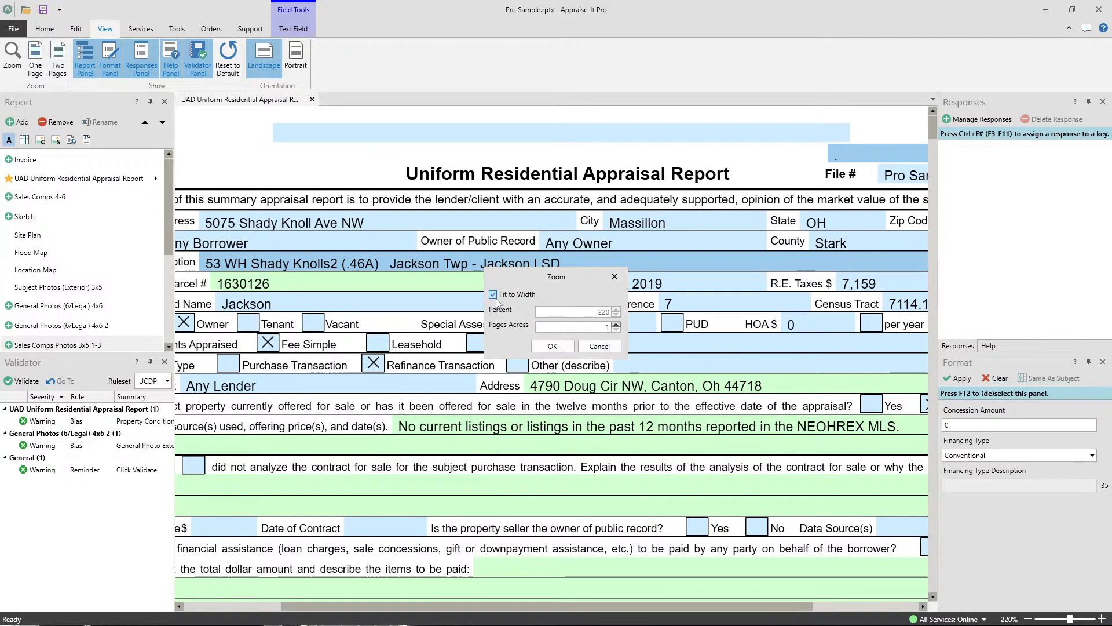
left_click(552, 346)
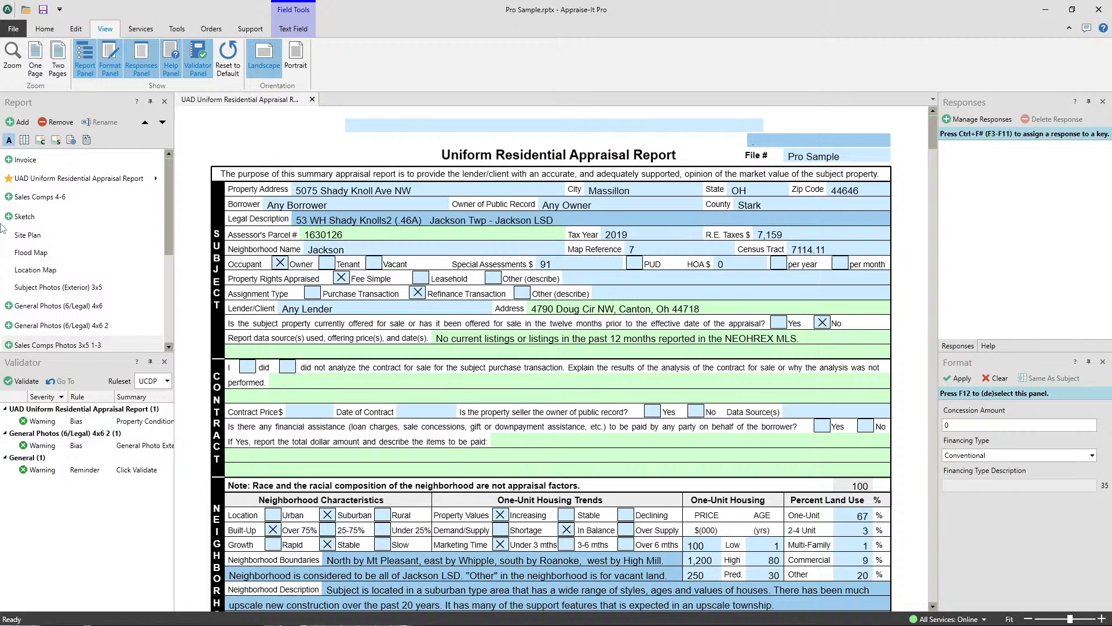
Step: Open the Flood Map and Location Map forms and switch between them and the UAD report
left_click(28, 253)
left_click(35, 270)
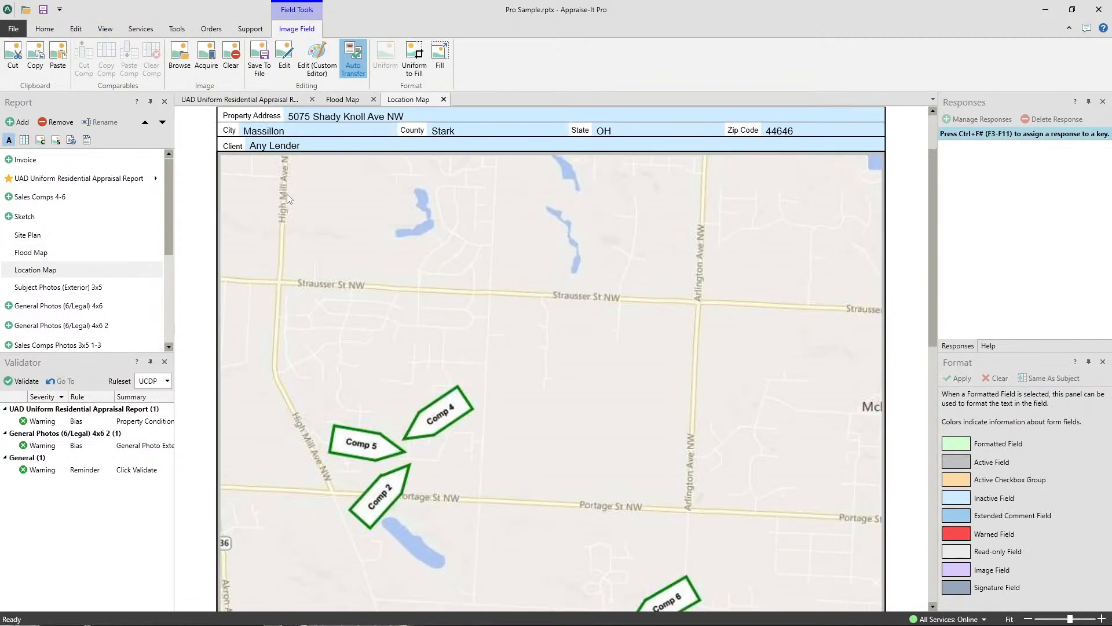
left_click(348, 100)
left_click(258, 100)
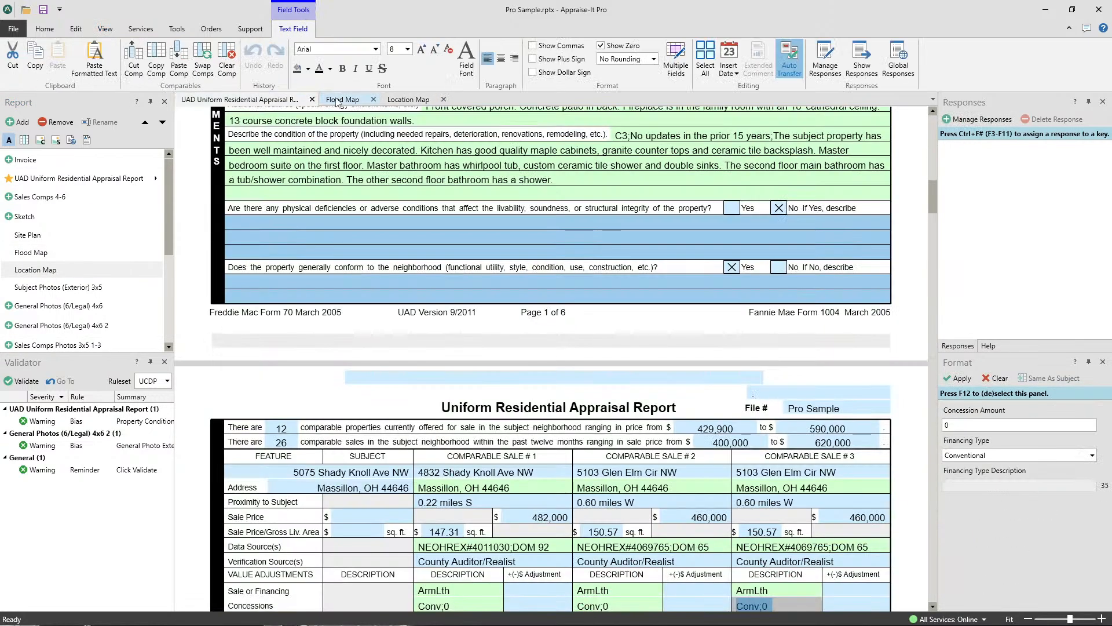
left_click(346, 100)
left_click(418, 101)
left_click(343, 101)
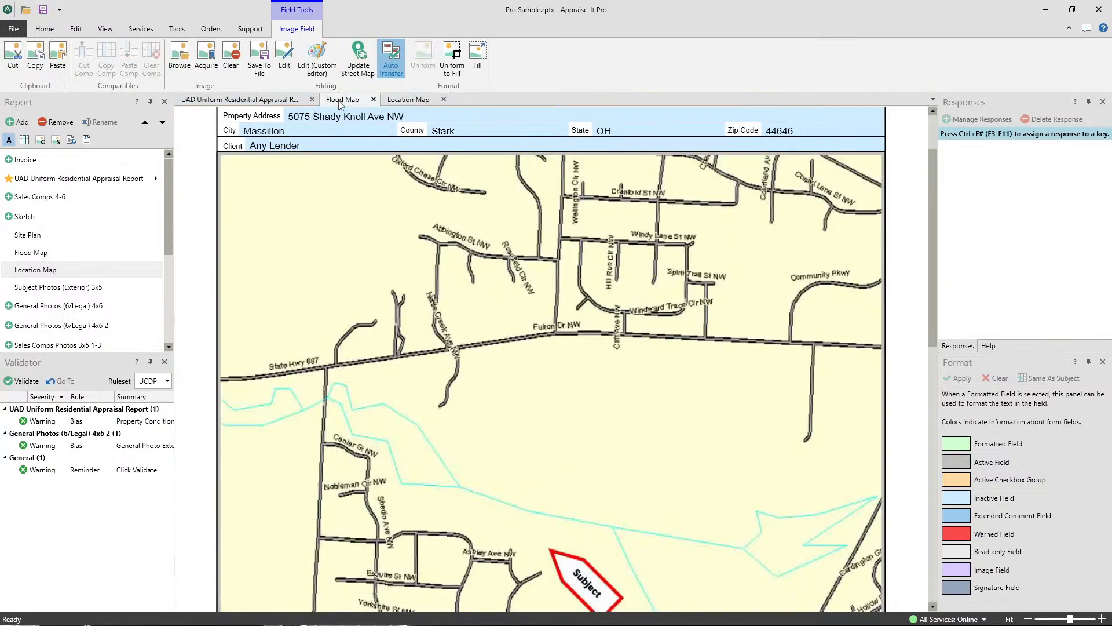
left_click(260, 101)
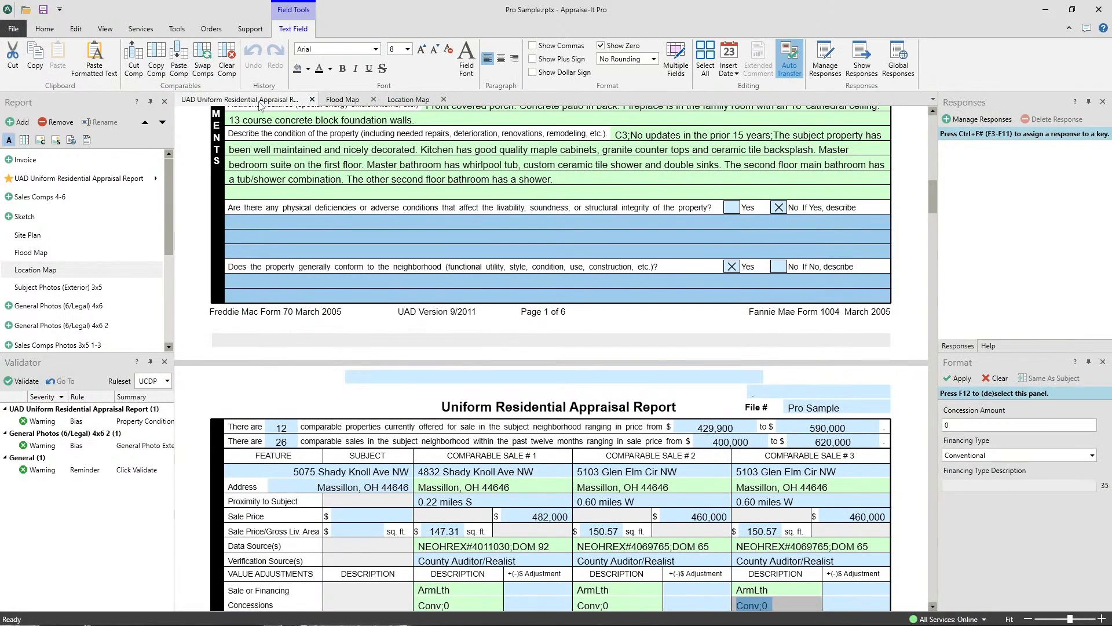
left_click(427, 102)
left_click(347, 100)
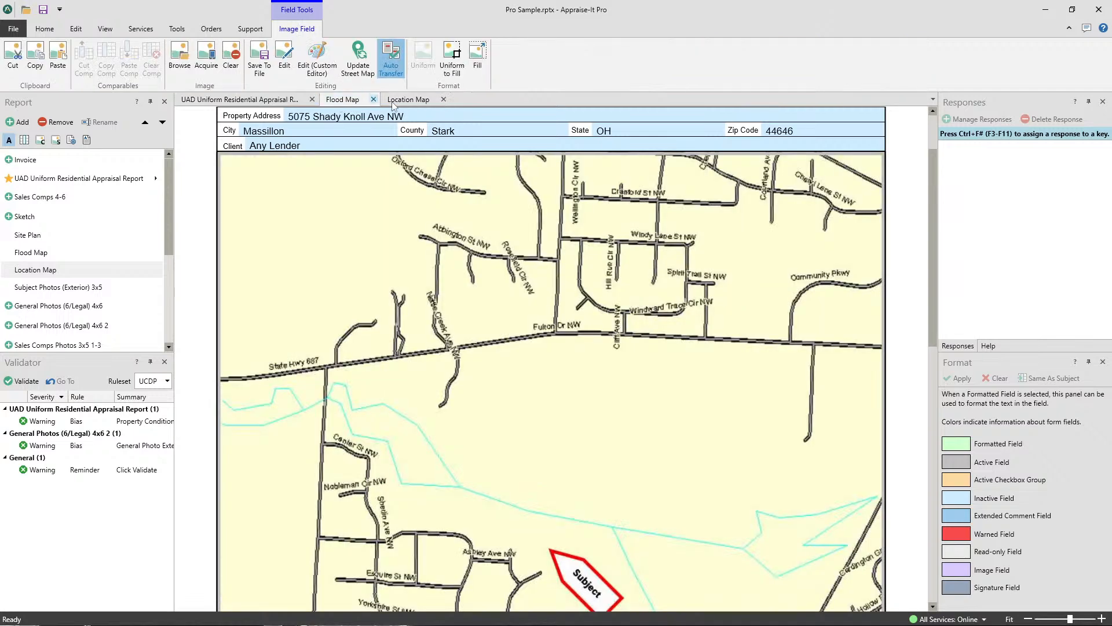
Step: Reorder the open forms as Flood Map, Location Map and UAD Uniform Residential Appraisal Report, and switch between them
left_click_drag(393, 105, 341, 108)
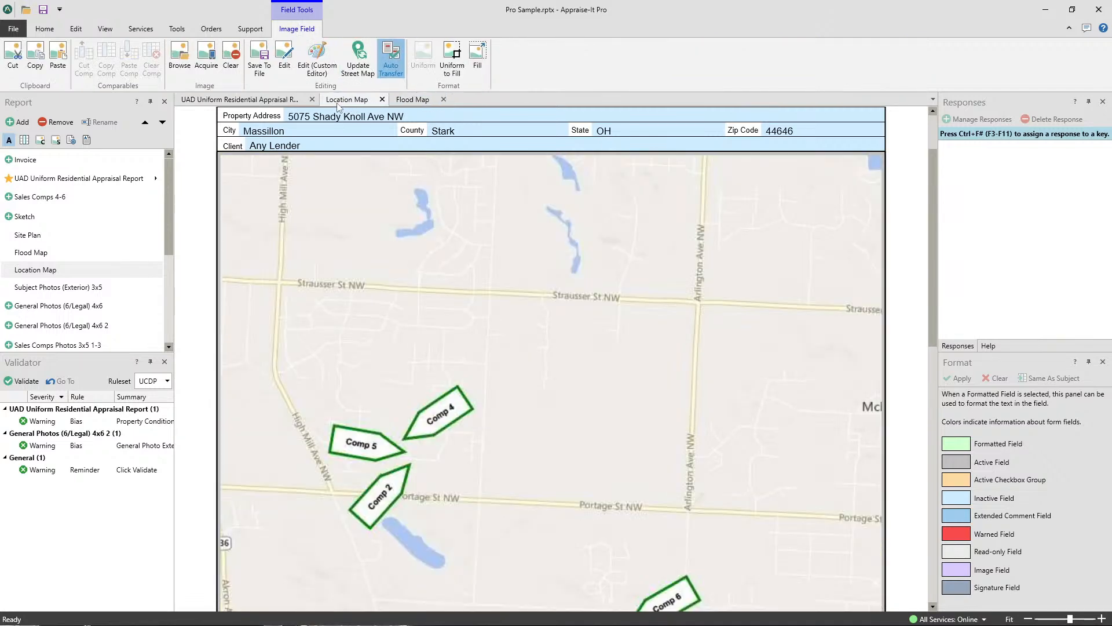
left_click_drag(421, 103, 334, 100)
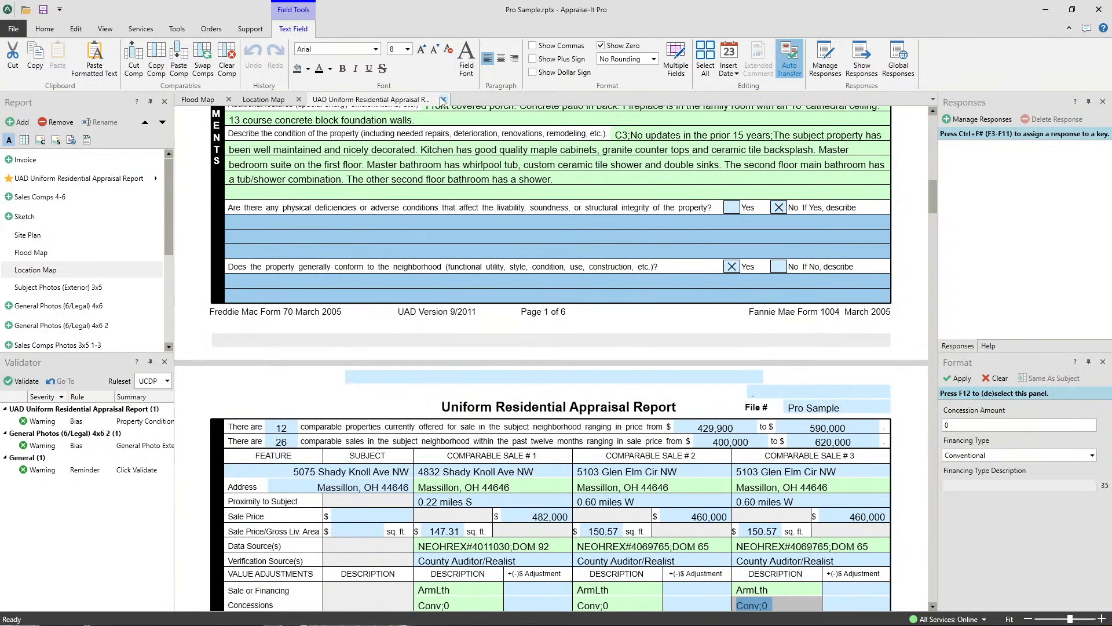
left_click(268, 103)
left_click(375, 101)
Step: Close all three open forms: the UAD report, the Location Map and the Flood Map
left_click(444, 100)
left_click(299, 100)
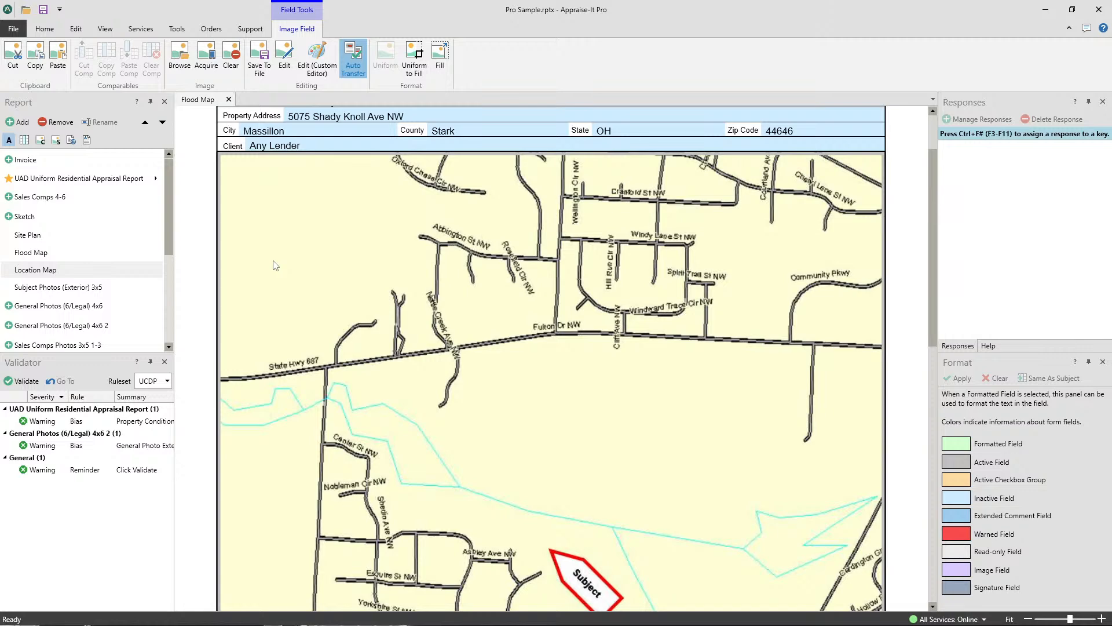
left_click(105, 29)
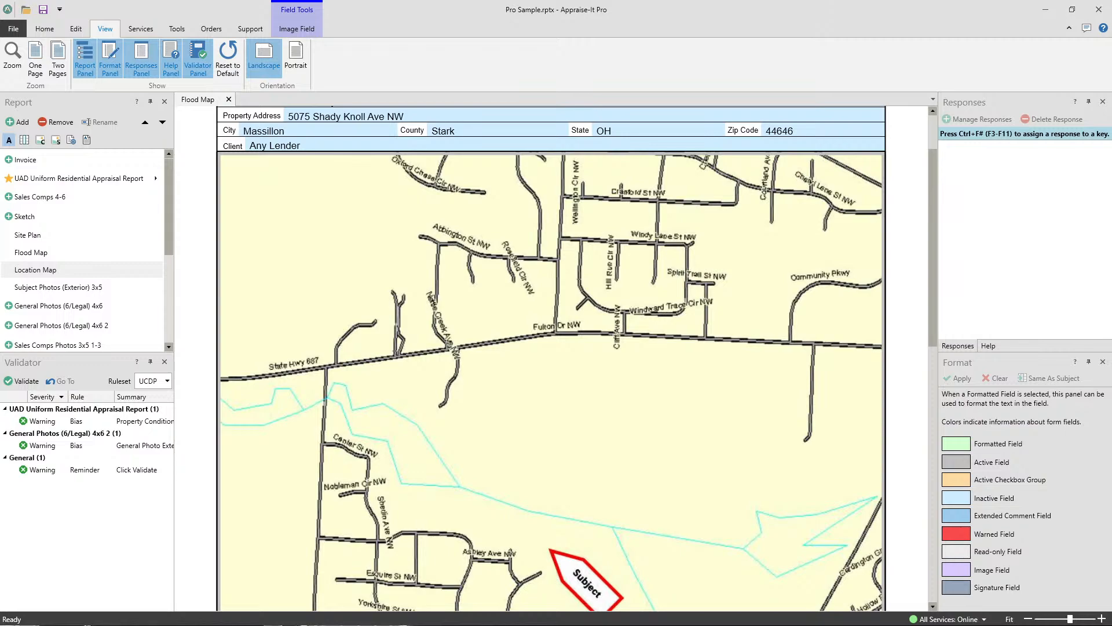
left_click(12, 30)
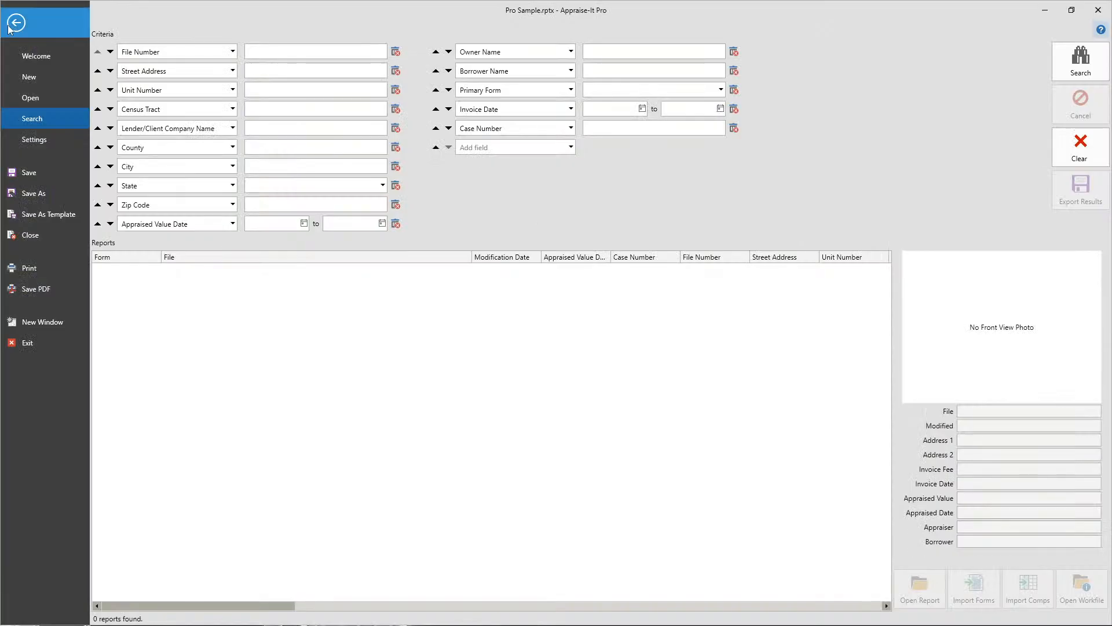
left_click(12, 20)
left_click(40, 30)
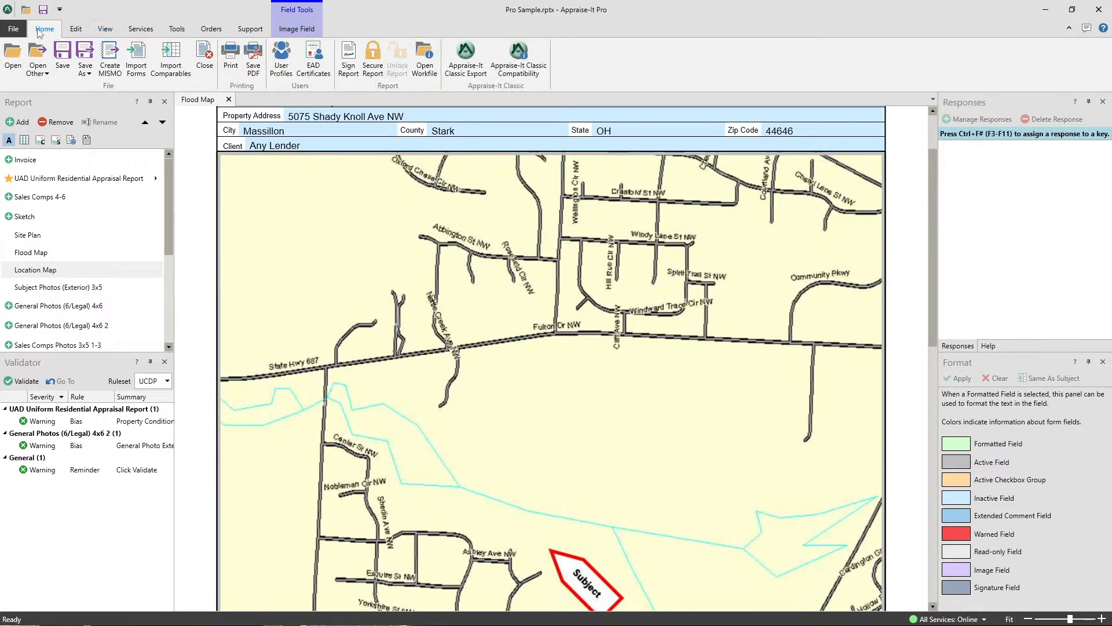
left_click(229, 99)
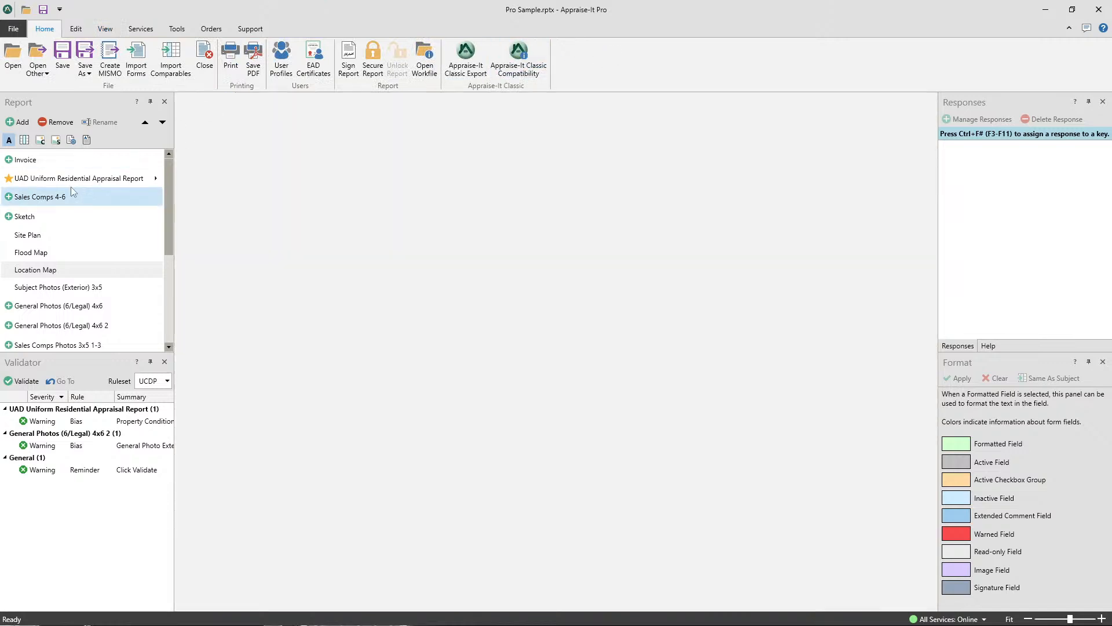
Step: Reopen the UAD Uniform Residential Appraisal Report and place the cursor at the end of the Market Conditions comment
left_click(72, 179)
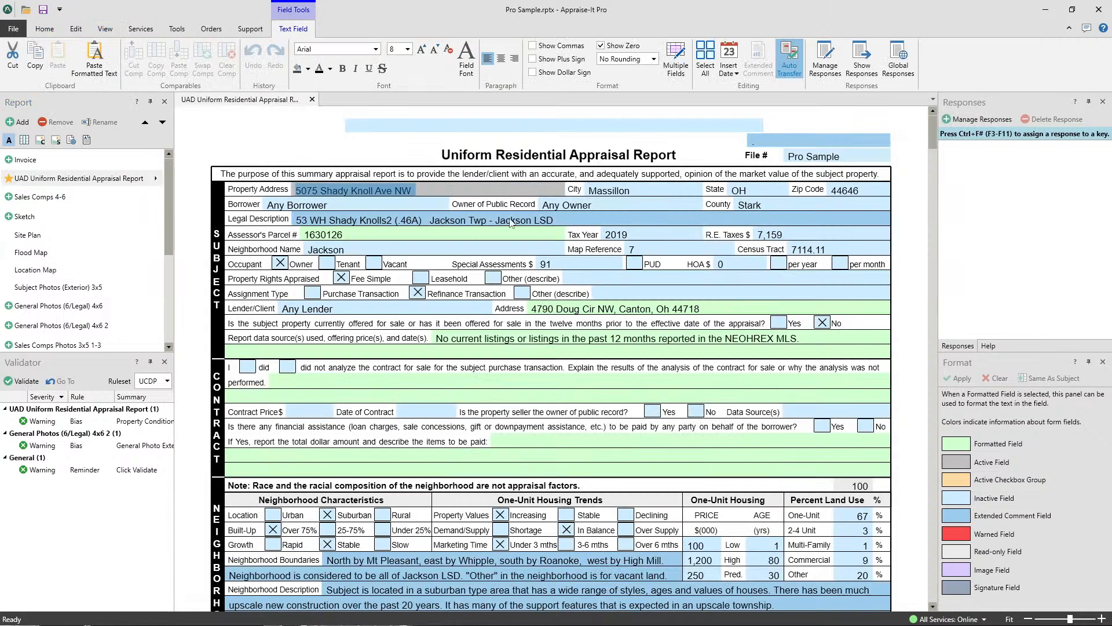
scroll(830, 233, "down", 3)
scroll(830, 233, "down", 3)
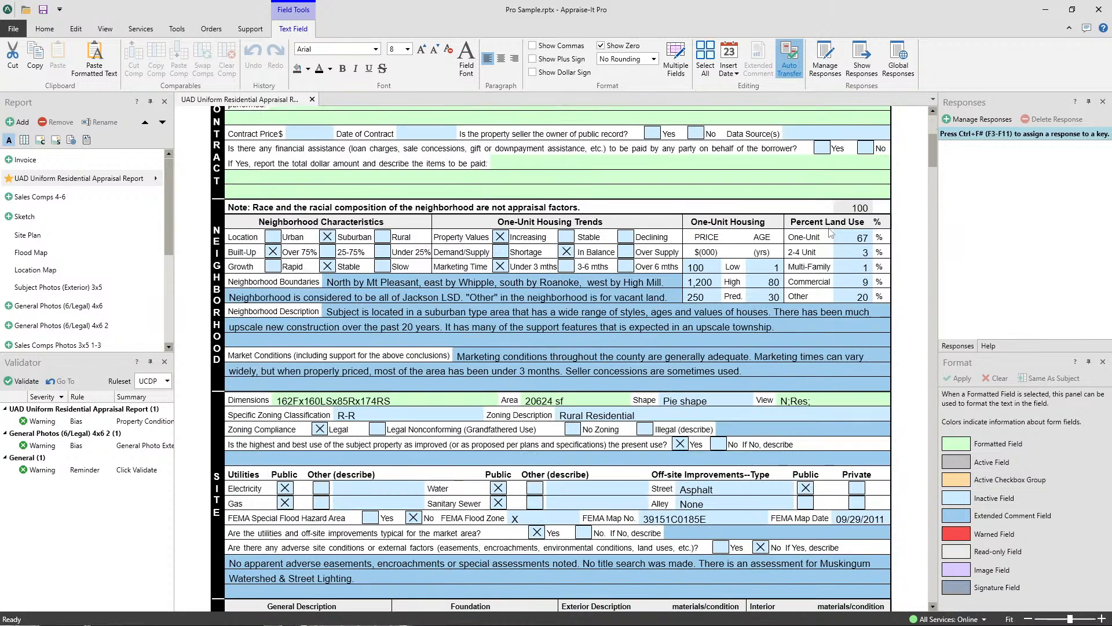
left_click(772, 379)
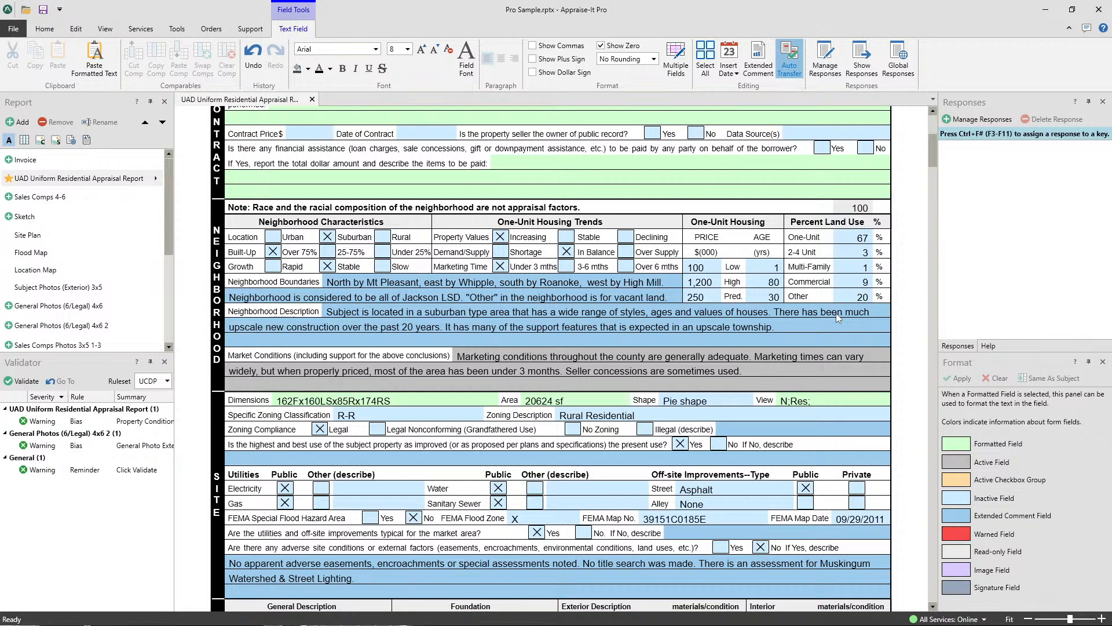
Step: Write a date by hand at the end of the Market Conditions comment and erase it again
type("07/20/202")
key("BackSpace")
key("BackSpace")
key("BackSpace")
key("BackSpace")
key("BackSpace")
key("BackSpace")
key("BackSpace")
Step: Insert today's date, 07/20/2023, at the end of the Market Conditions comment with Insert Date, and delete it again
left_click(729, 74)
left_click(796, 212)
left_click_drag(795, 371, 746, 369)
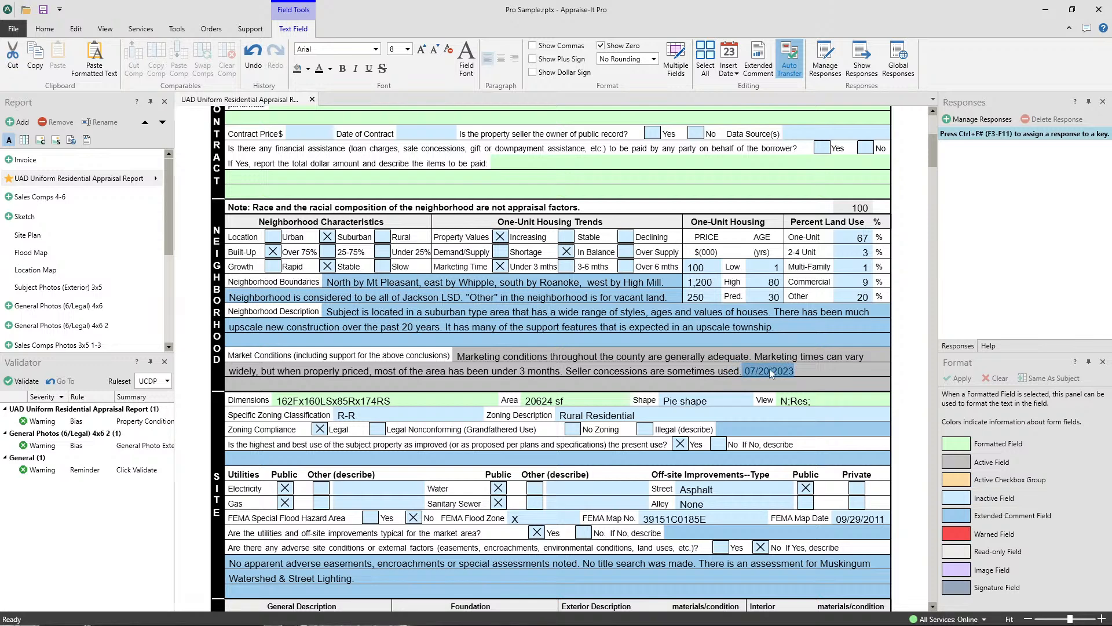
left_click_drag(794, 372, 747, 372)
key("Delete")
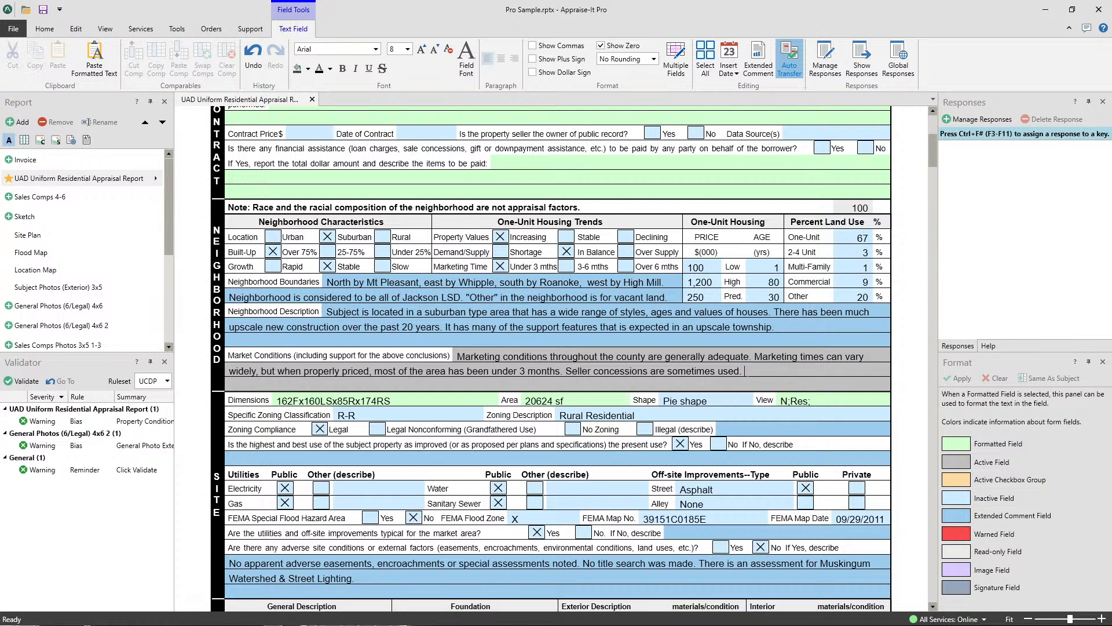
Step: Insert the date 07/27/2023 at the end of the Market Conditions comment with Insert Date, and delete it again
left_click(731, 74)
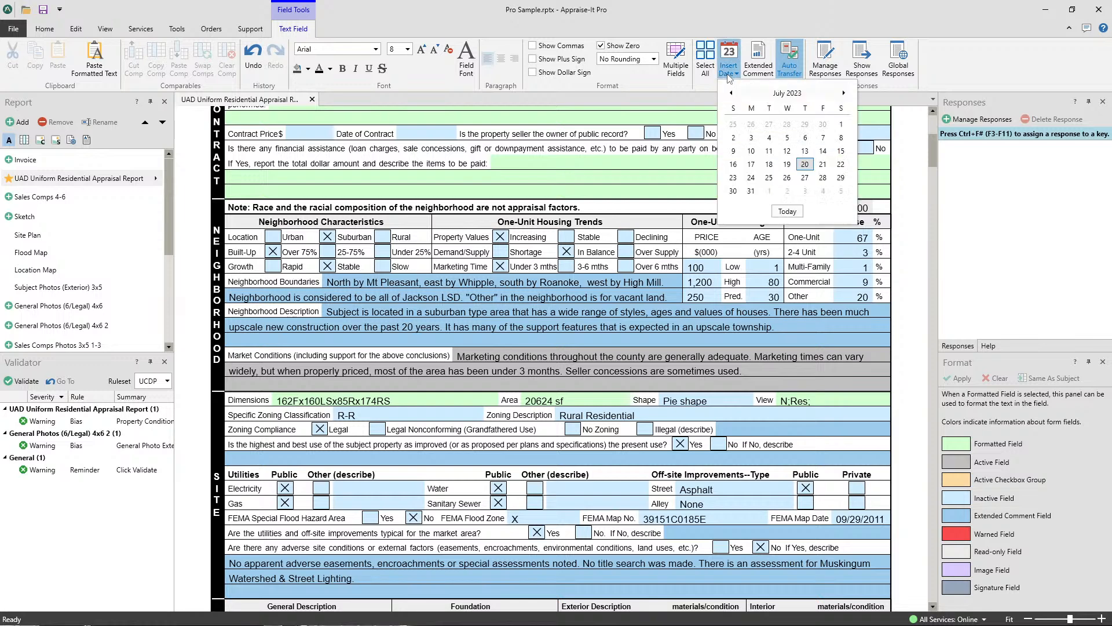
left_click(805, 179)
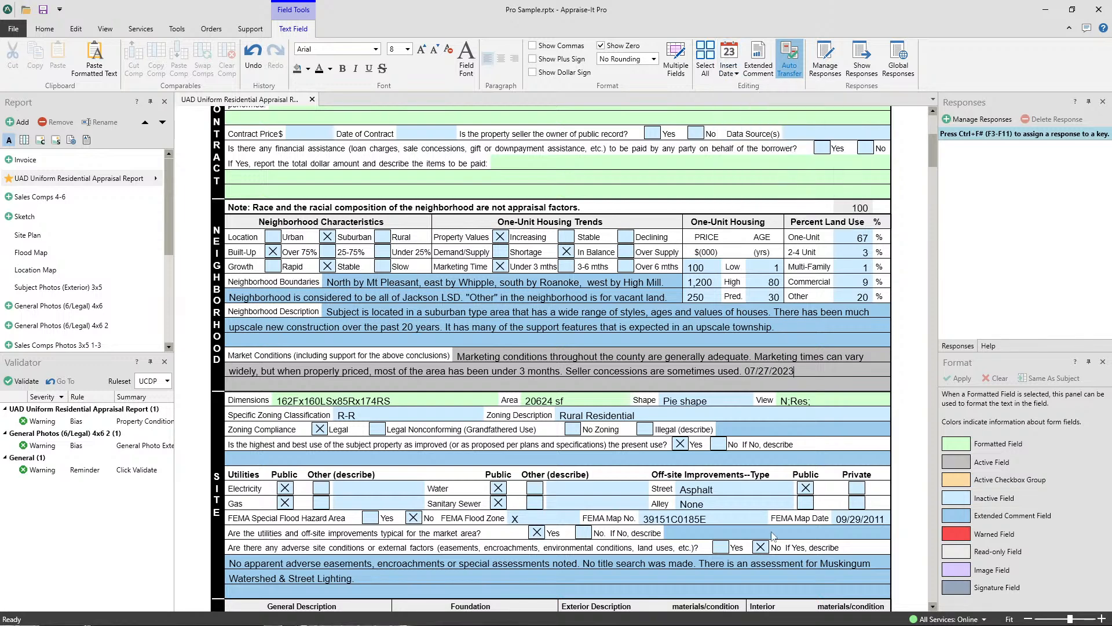
mouse_move(750, 372)
left_mouse_down()
mouse_move(788, 372)
mouse_move(745, 370)
left_mouse_up()
key("BackSpace")
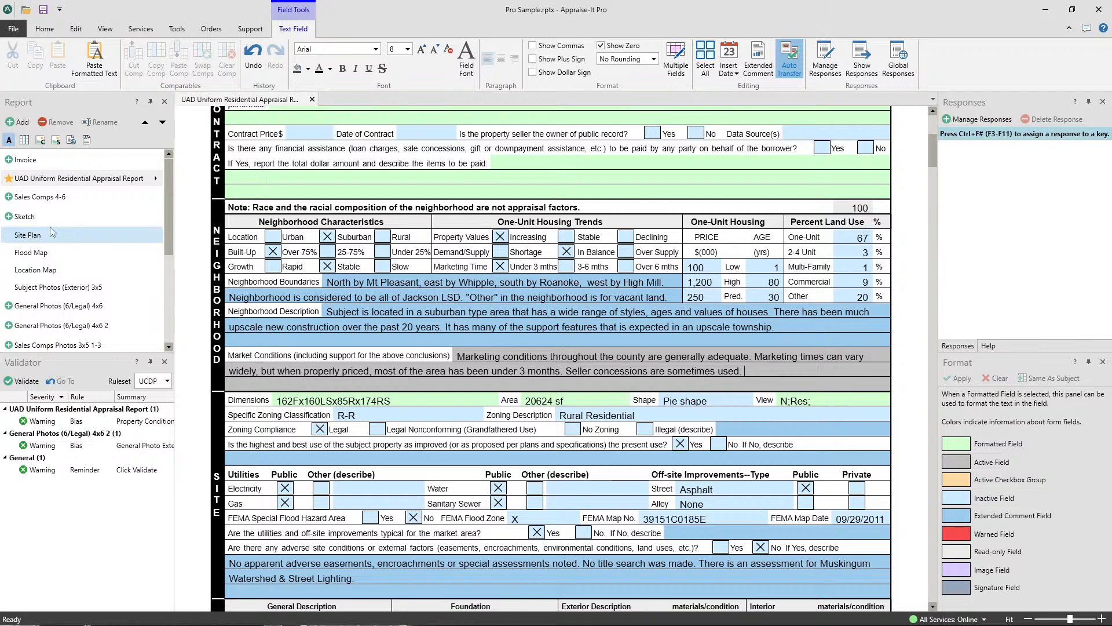
Step: Clear the Census Tract field in the Subject section and place the cursor in it
scroll(480, 331, "up", 5)
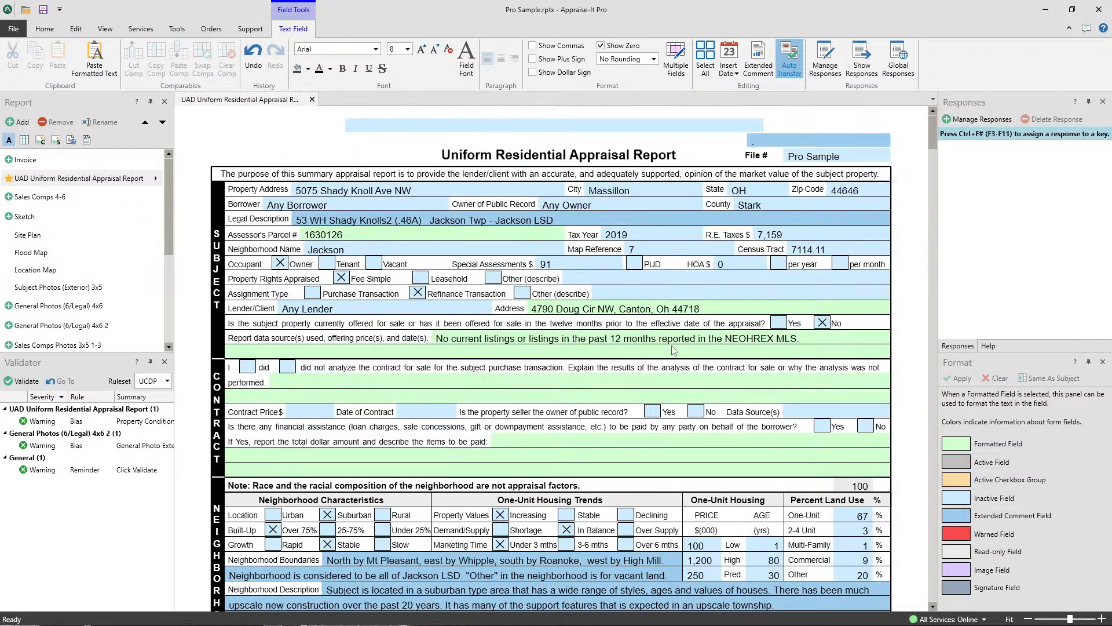
left_click(812, 250)
left_click_drag(830, 252, 736, 249)
key("Delete")
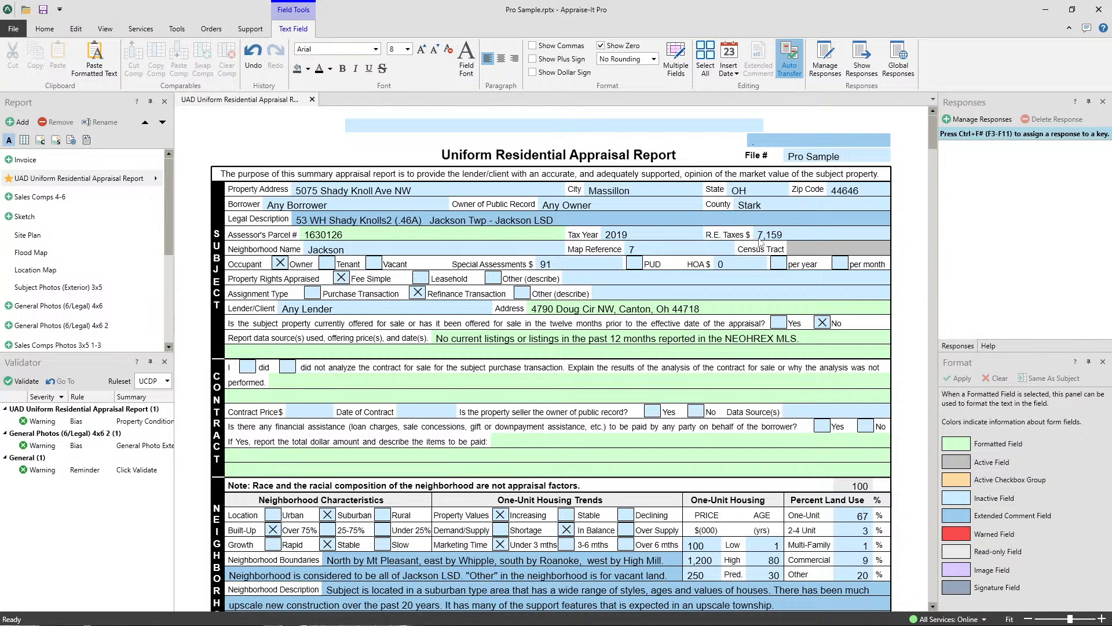
left_click(712, 250)
left_click(811, 251)
Step: Fill in the subject's Census Tract with the Get Census Tract service, using the address's coordinates
left_click(175, 30)
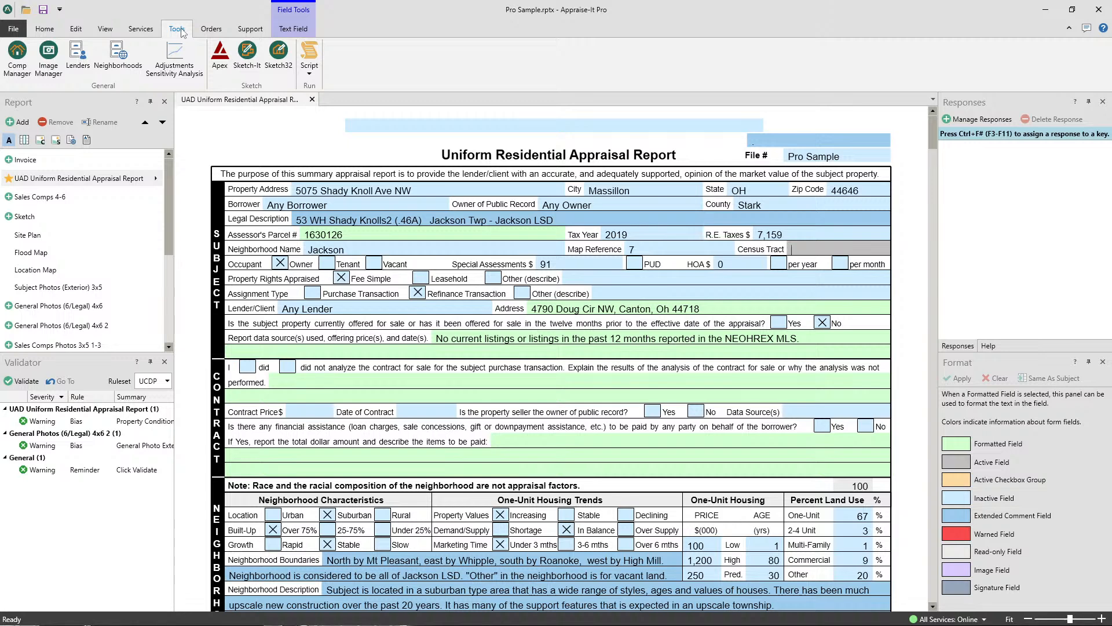
left_click(140, 29)
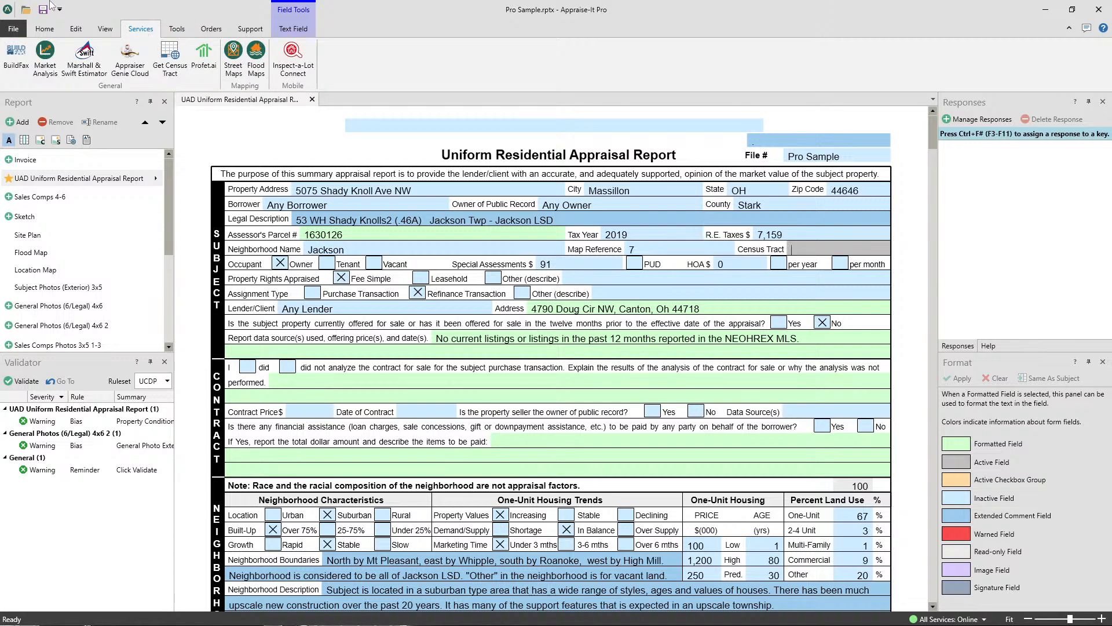
left_click(169, 64)
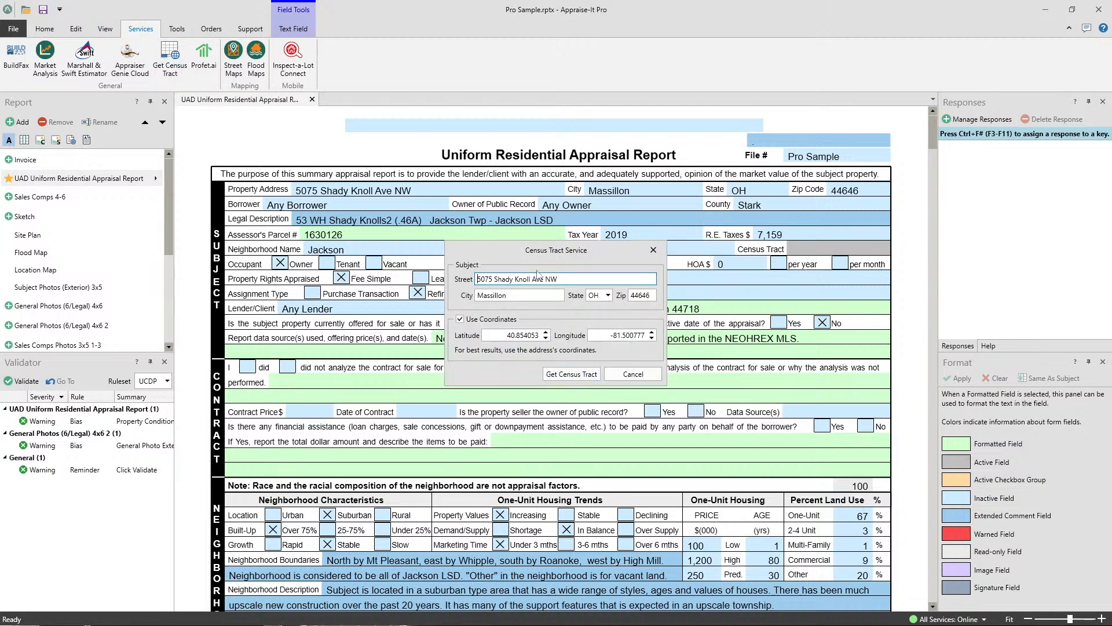
left_click(543, 376)
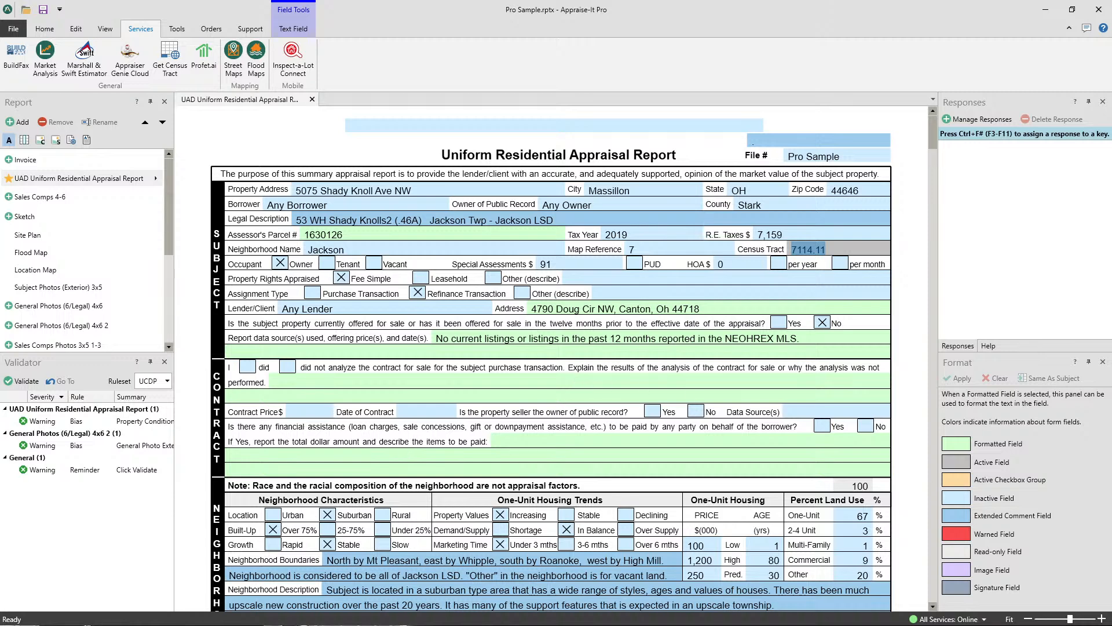
Step: Clear the subject's City field and fill it with the saved response Concord
left_click(650, 195)
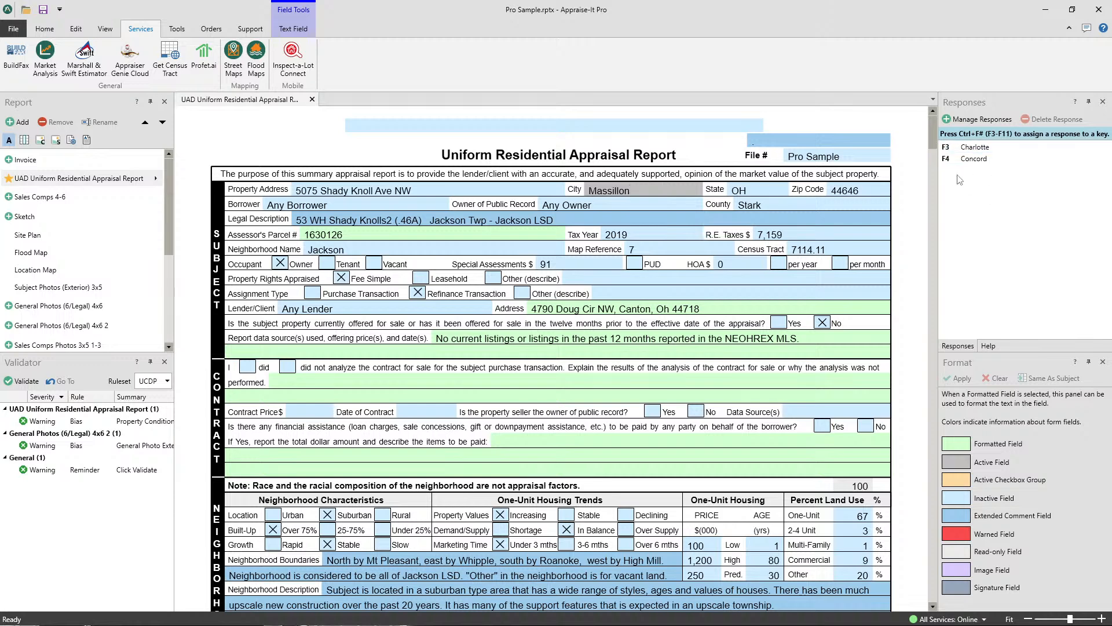
left_click_drag(646, 191, 491, 189)
type("Ch")
key("BackSpace")
key("BackSpace")
key("BackSpace")
key("F2")
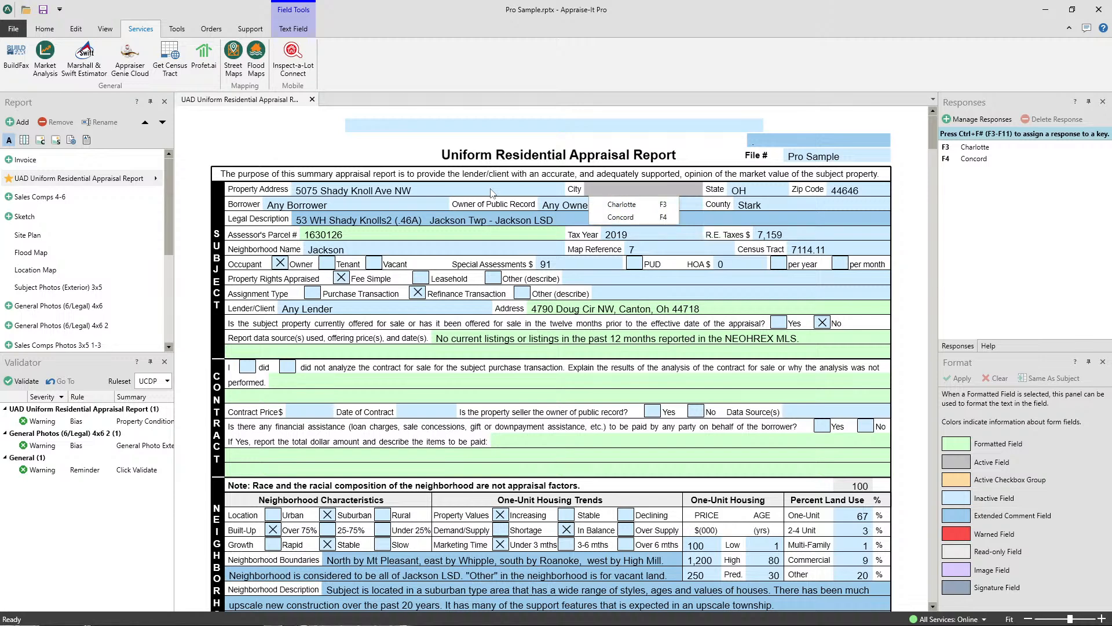
key("Down")
key("Down")
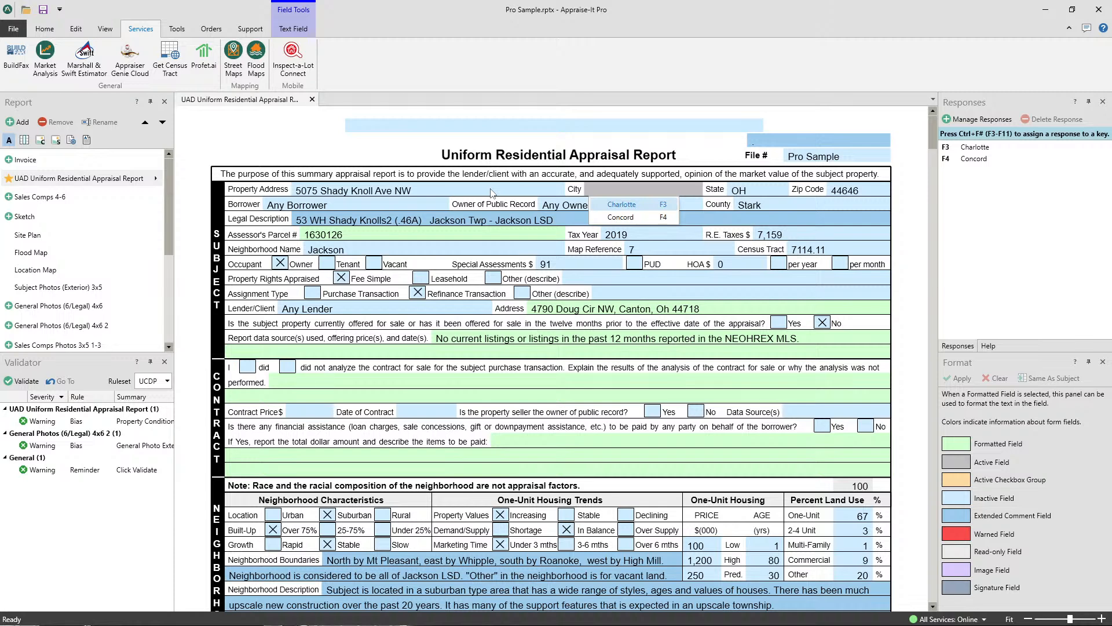
key("Return")
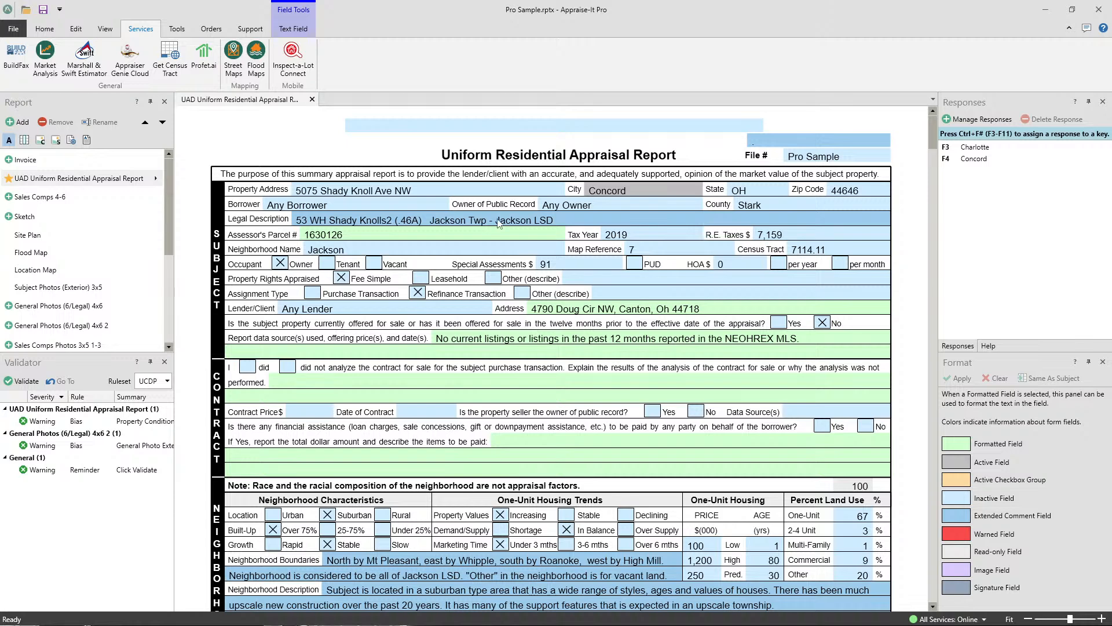
Step: View the password options for securing the report and cancel without setting any
left_click(42, 30)
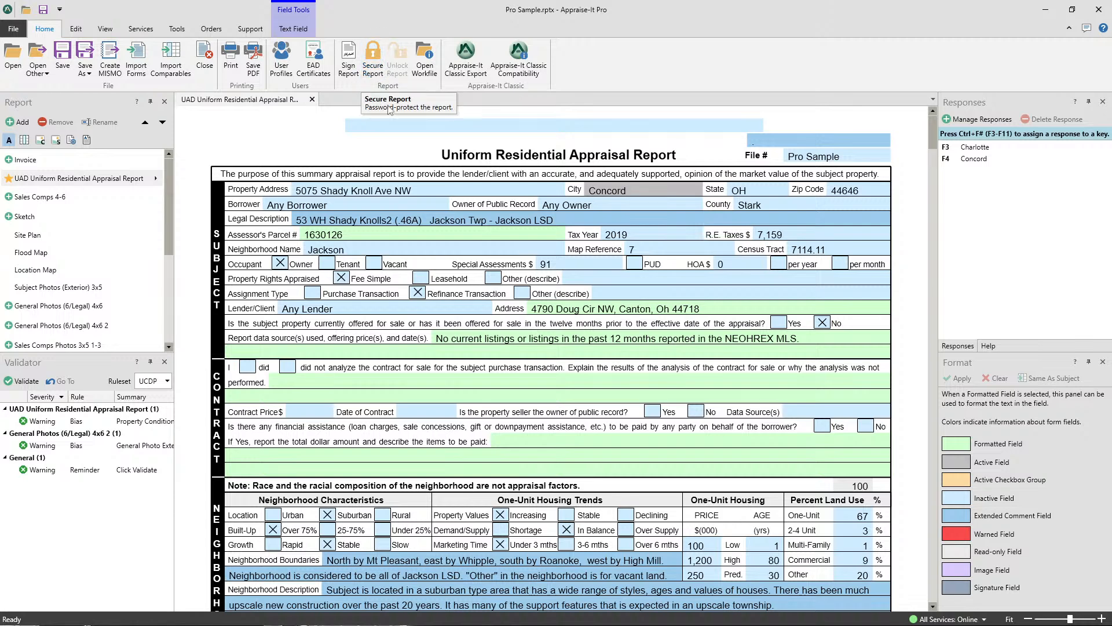
left_click(376, 58)
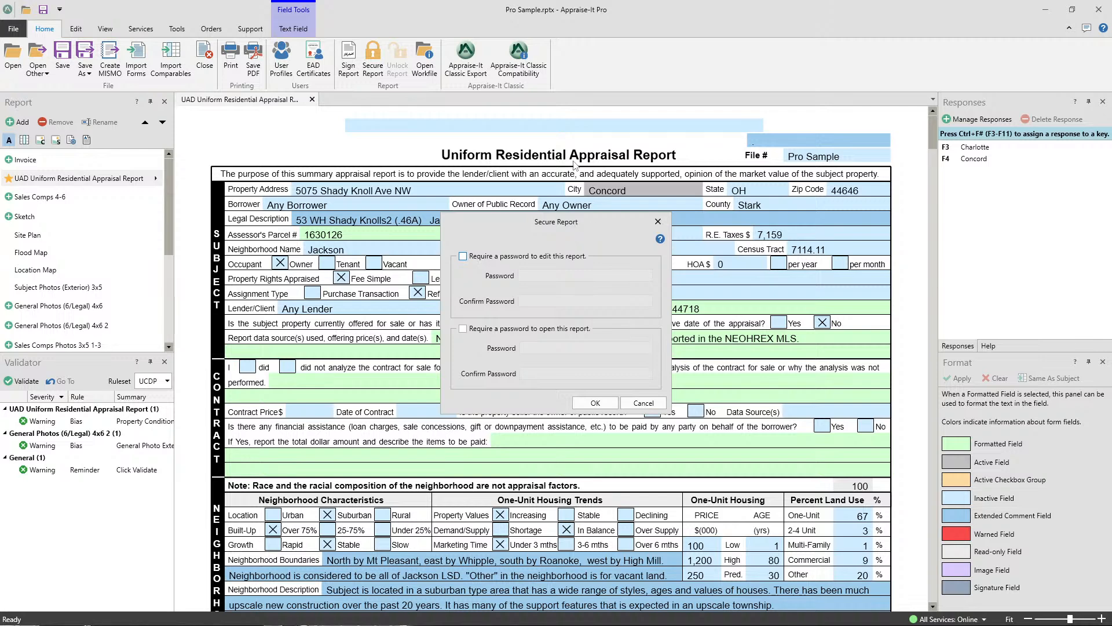
left_click(644, 404)
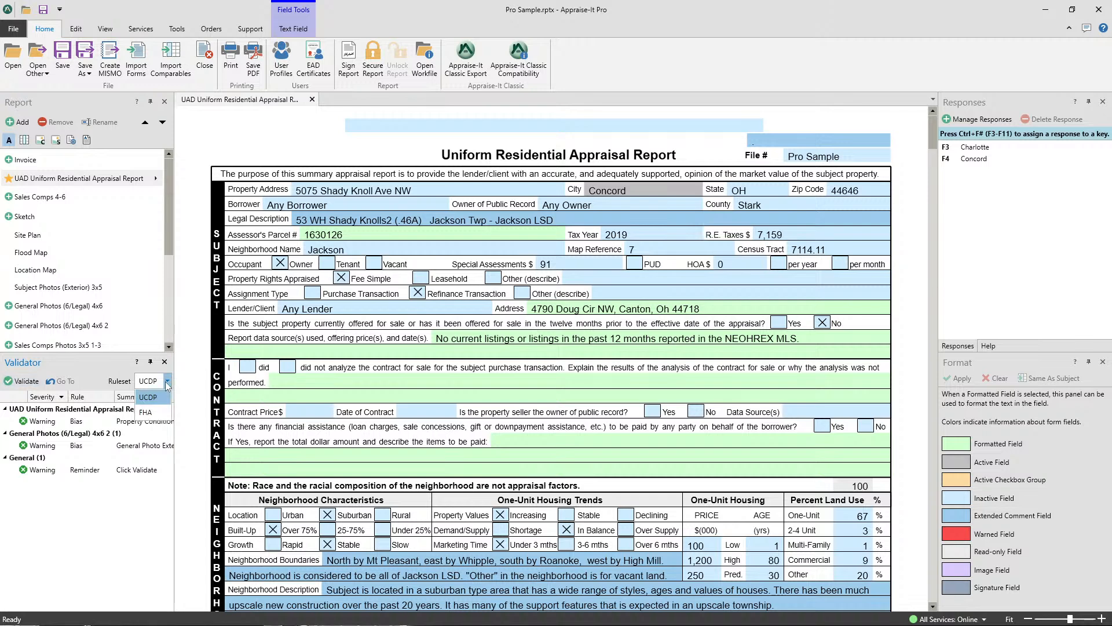
Step: Switch the Validator ruleset to FHA and back to UCDP
left_click(166, 383)
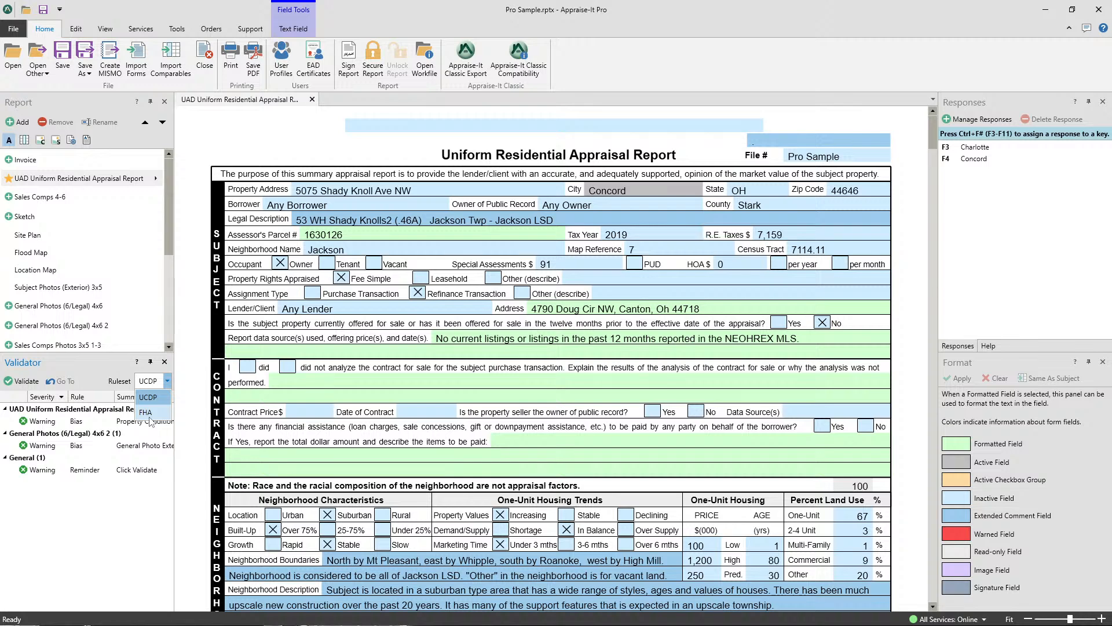
left_click(148, 413)
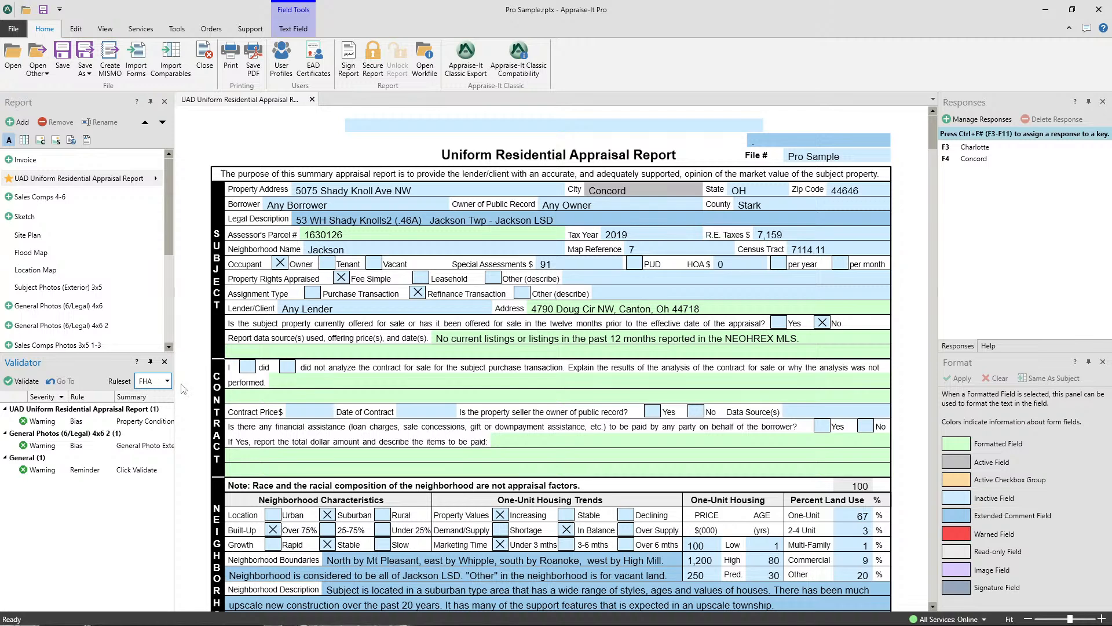
left_click(167, 382)
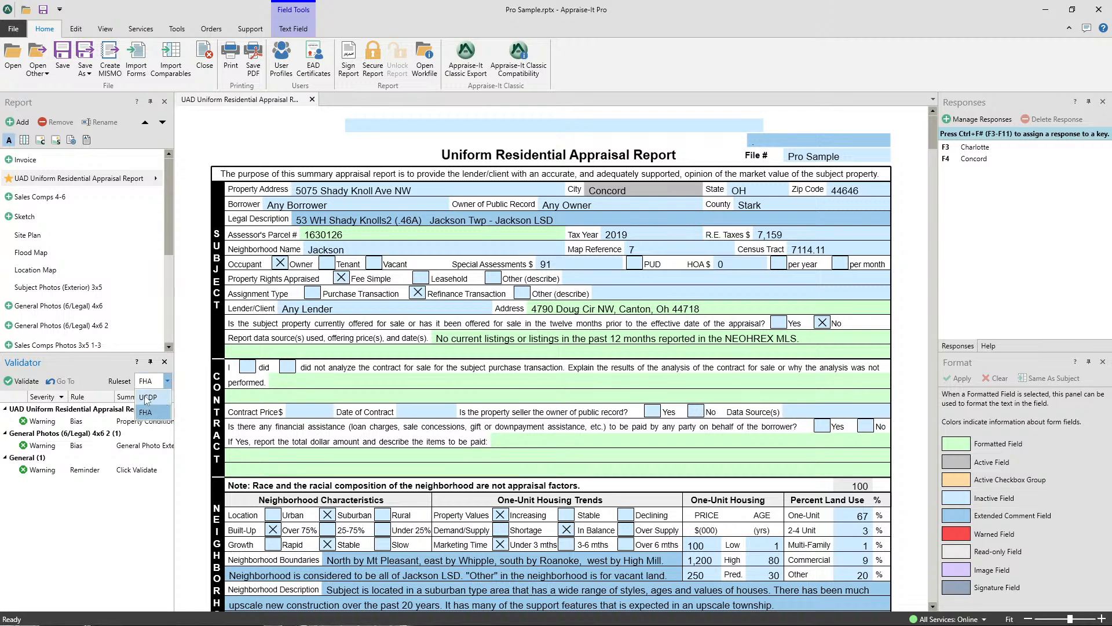
left_click(148, 398)
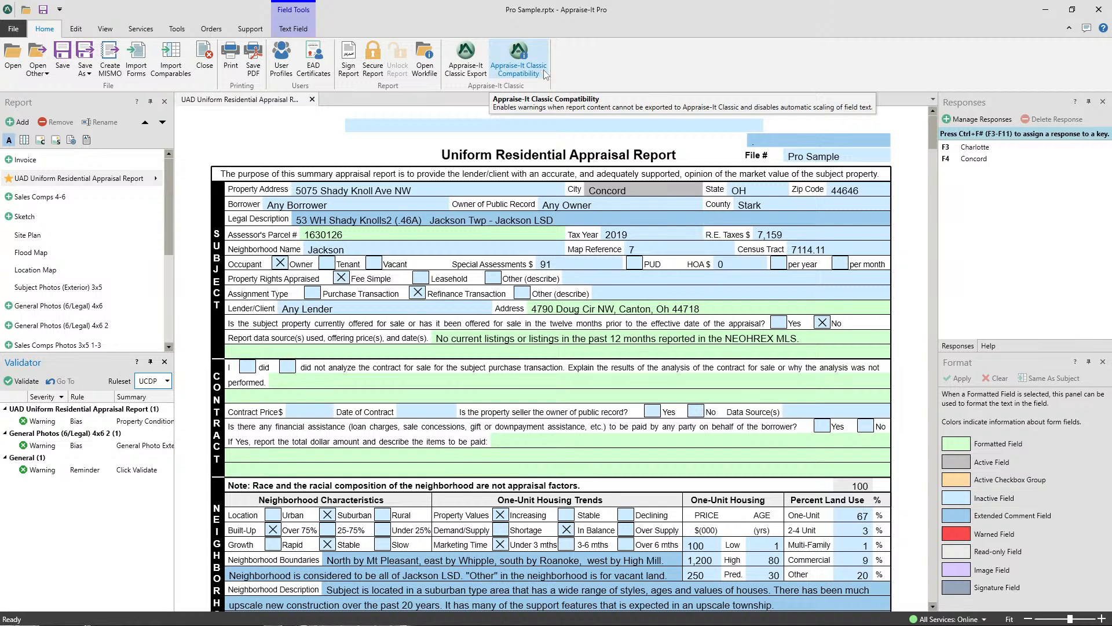
Step: Turn Appraise-It Classic Compatibility on and off again
left_click(505, 77)
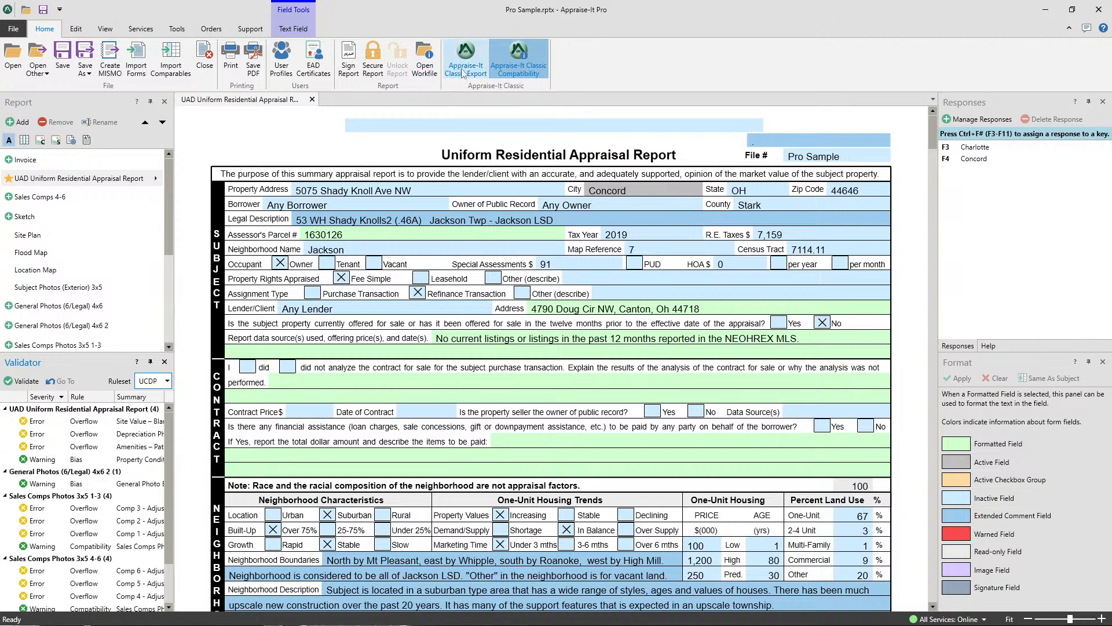
left_click(520, 74)
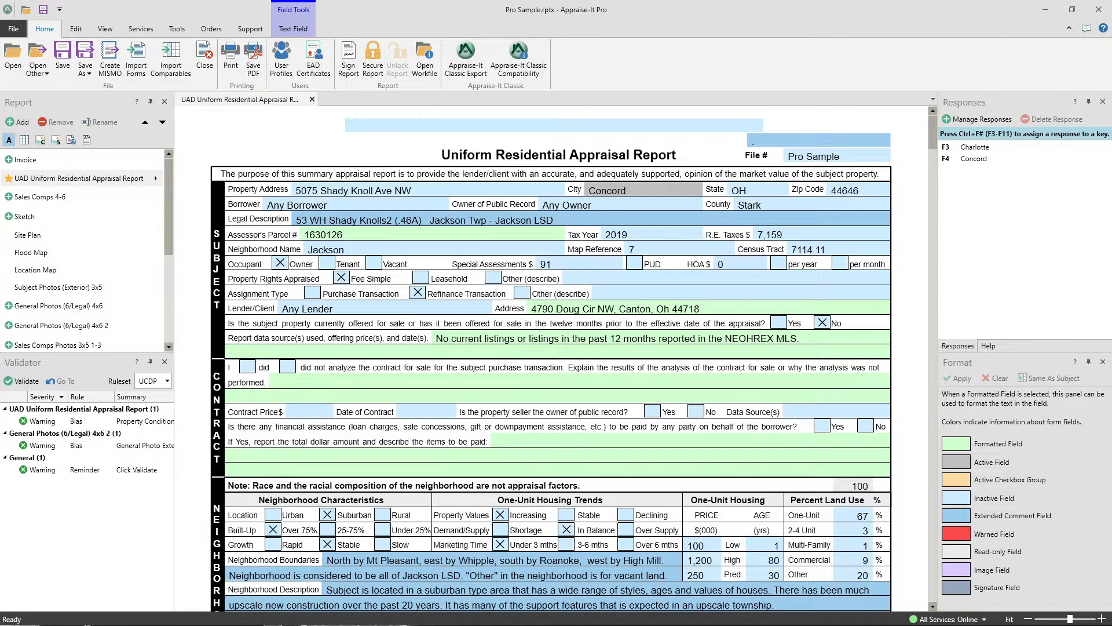
Step: Switch to the web browser, open the Scripting API documentation on api.sfrep.com in a maximized window, and close it after viewing
left_click_drag(1111, 82, 626, 76)
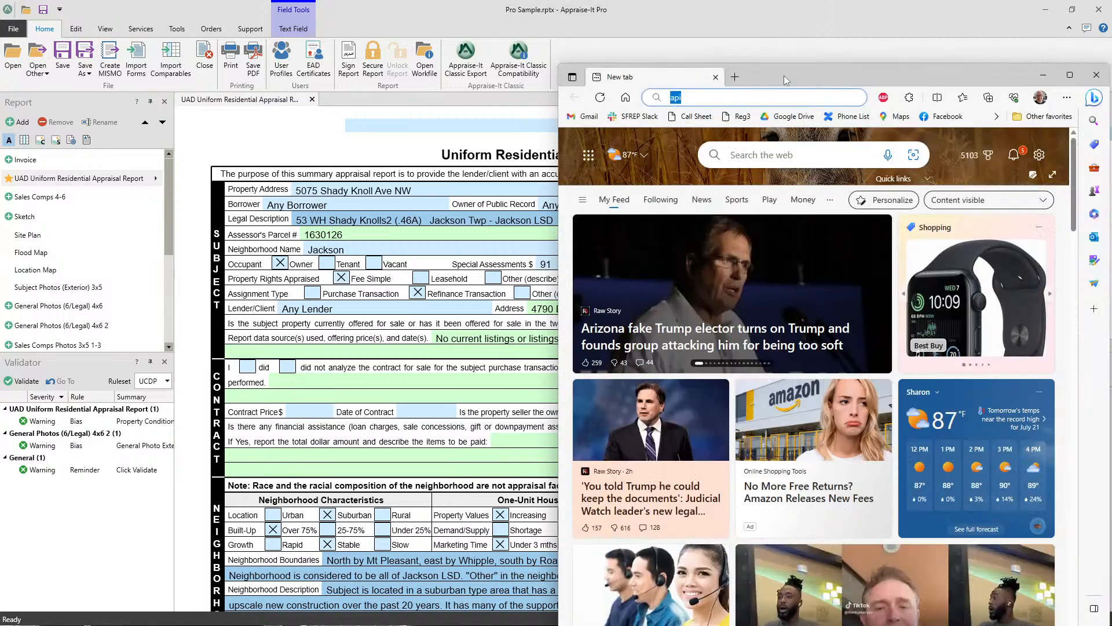
double_click(785, 76)
left_click(257, 30)
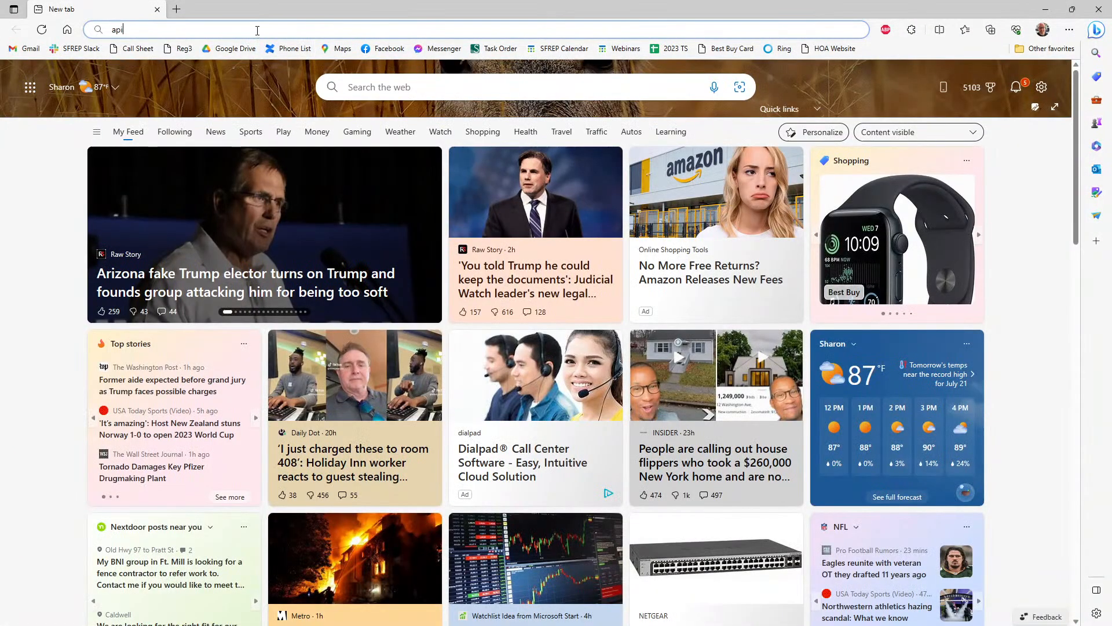
type(".sfrep.comm")
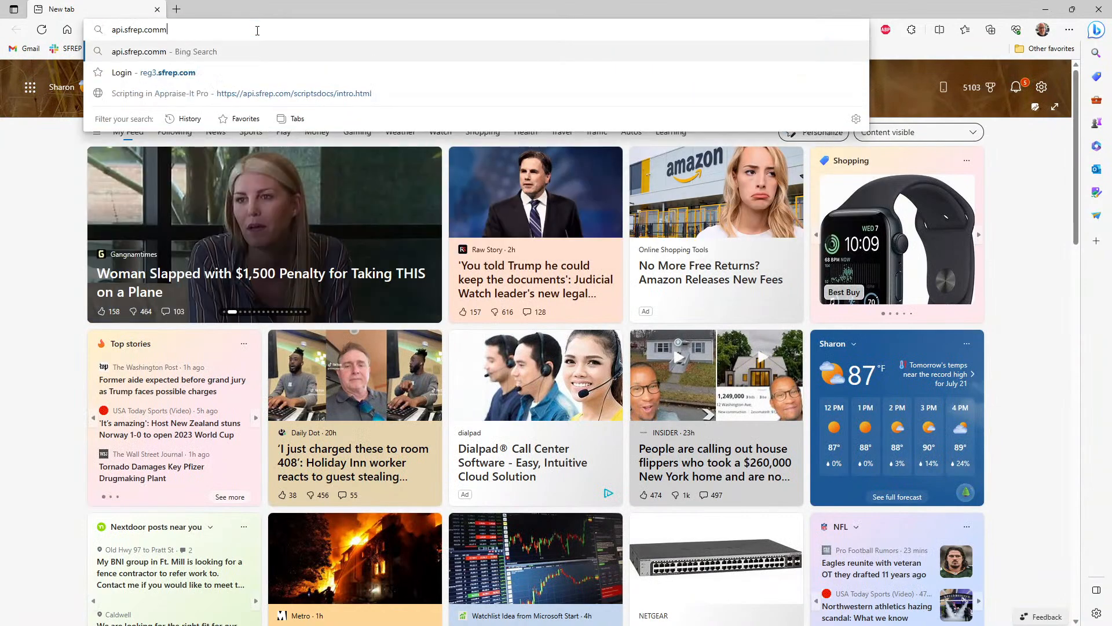
key("BackSpace")
key("Return")
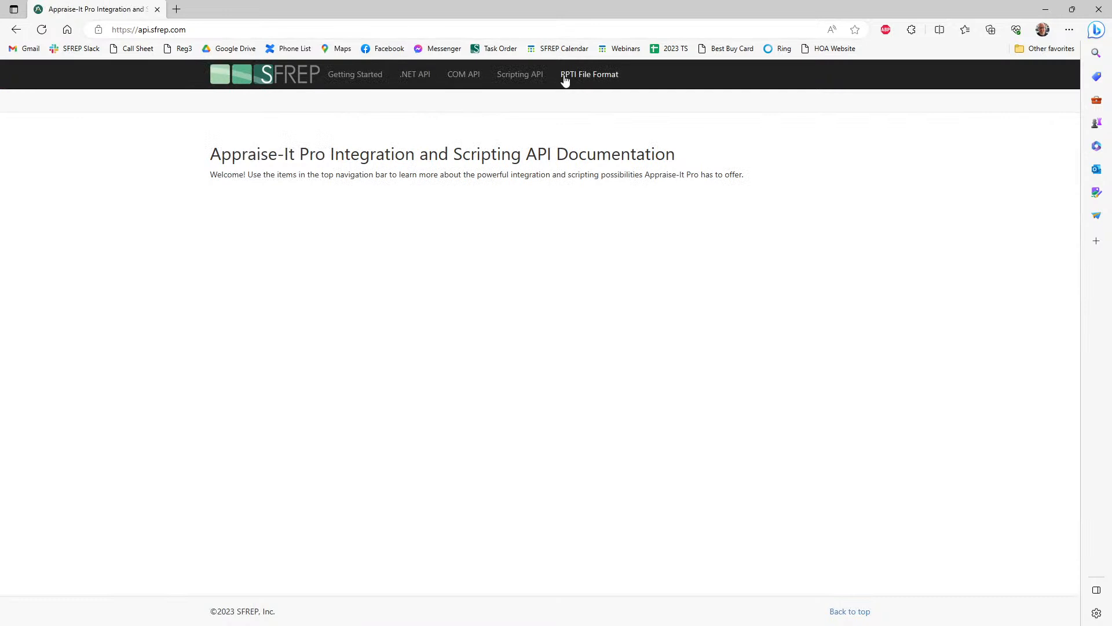
left_click(520, 80)
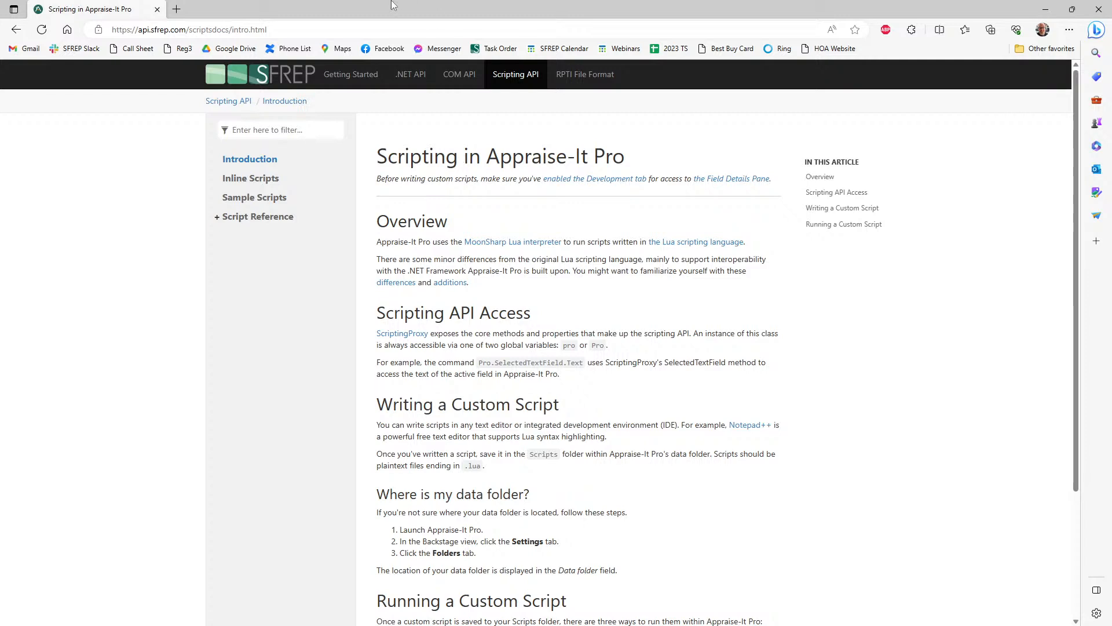
left_click(1099, 10)
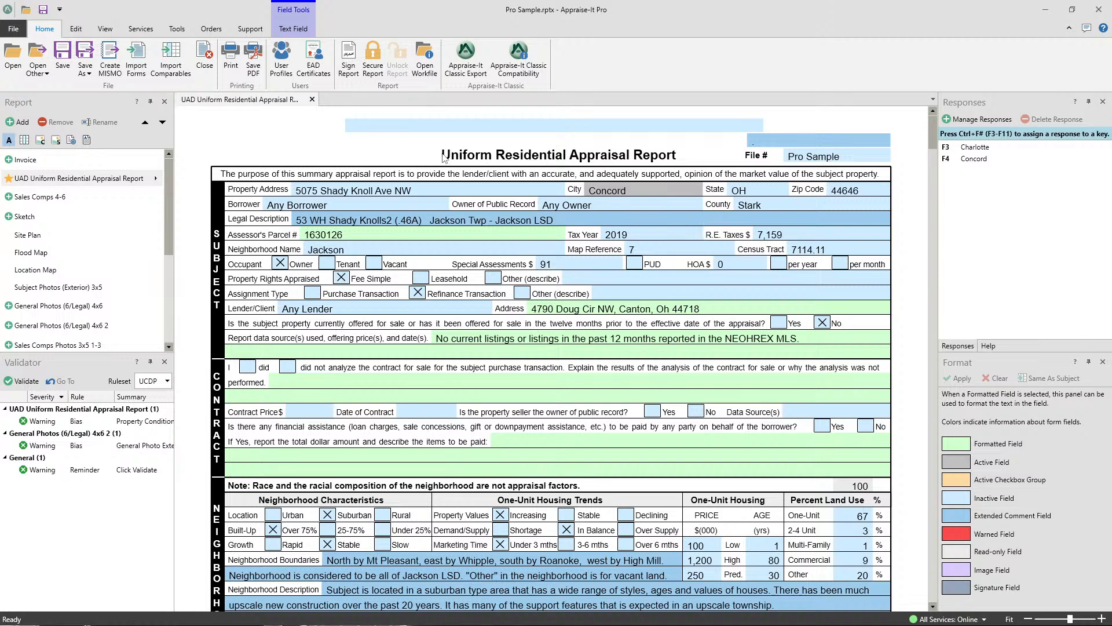
Step: Open the SFREP Support Request form from the support options, view it in a maximized browser window, and close it
left_click(754, 140)
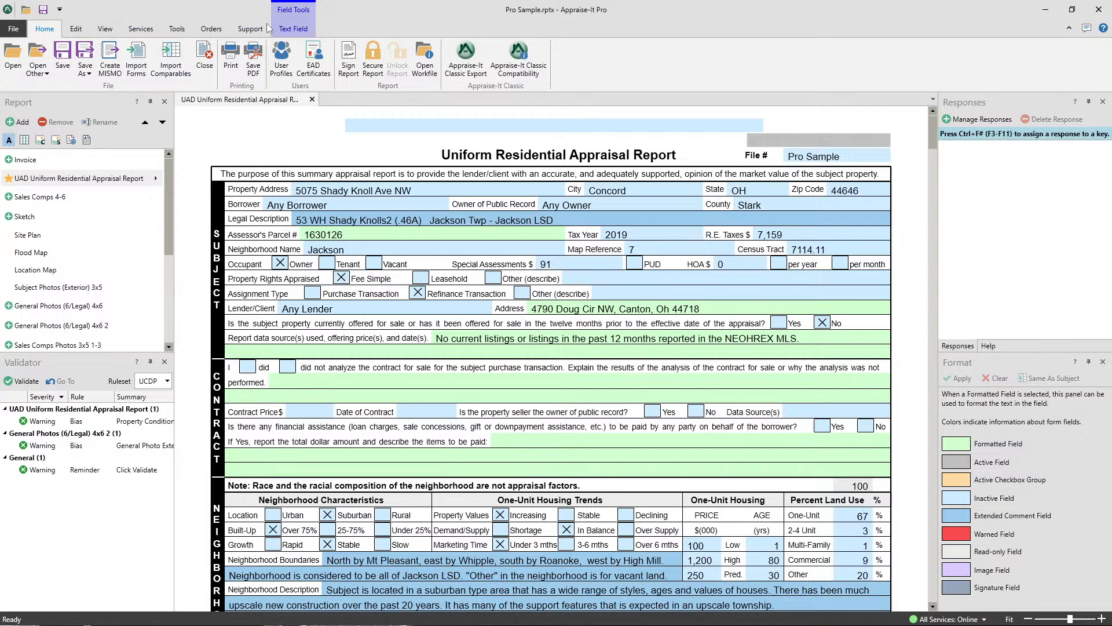
left_click(246, 30)
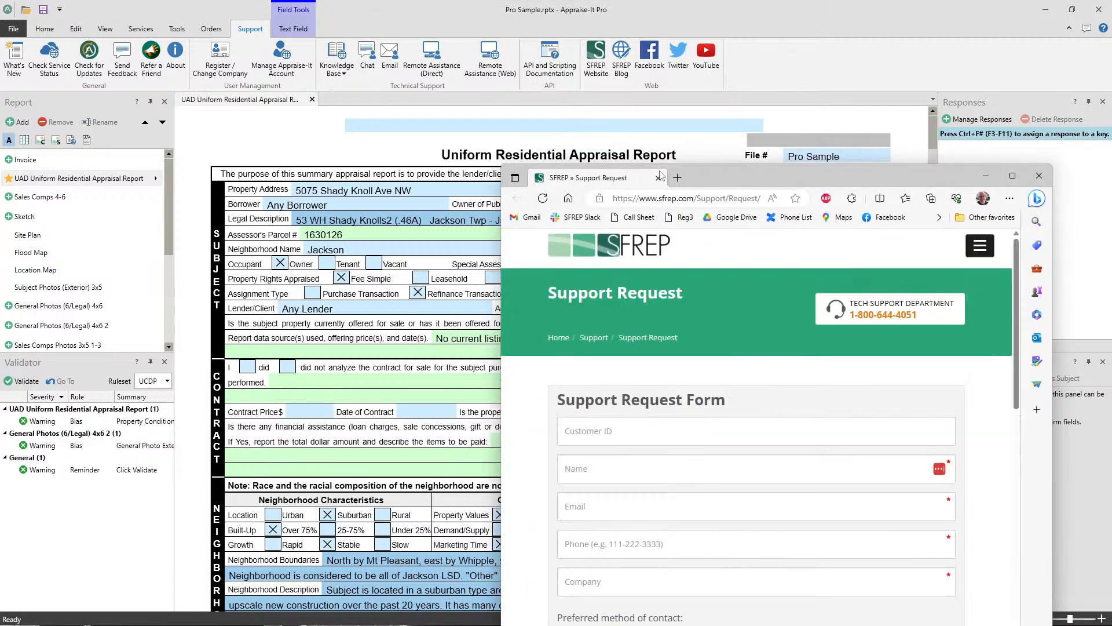
double_click(725, 176)
scroll(321, 329, "down", 1)
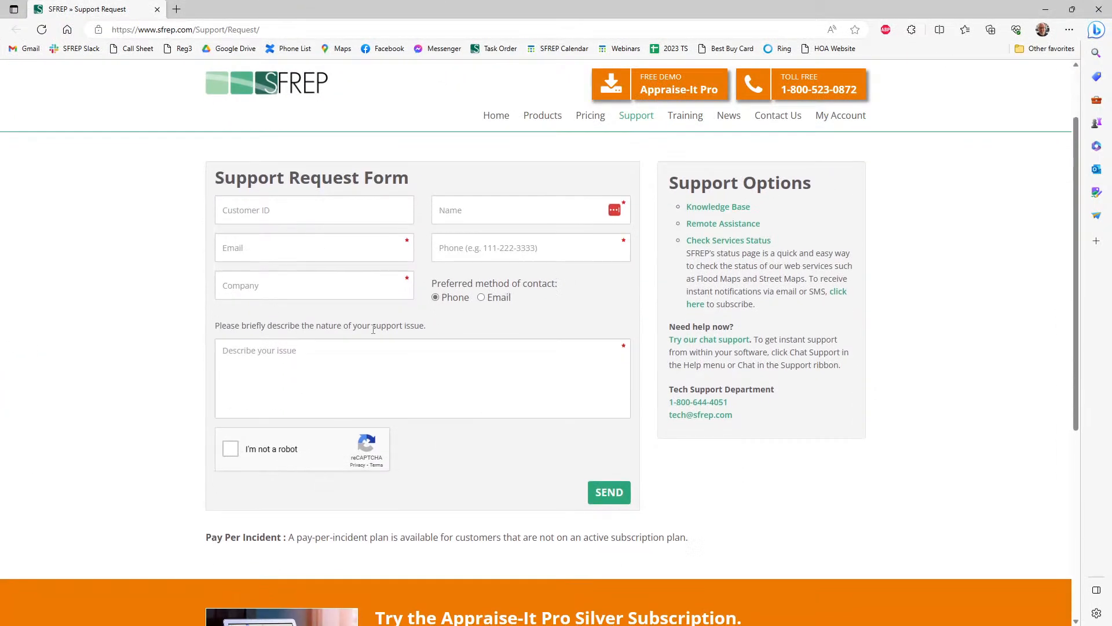
left_click(157, 10)
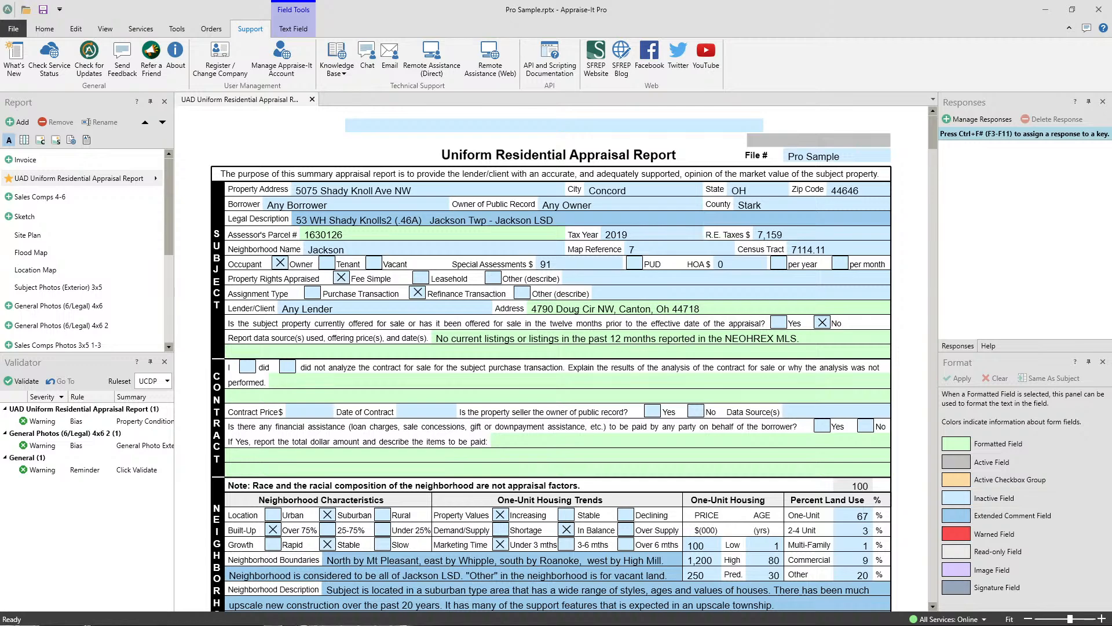
Step: Open the Training Calendar on the SFREP website and examine the events on July 20, July 26 and August 1
left_click(595, 59)
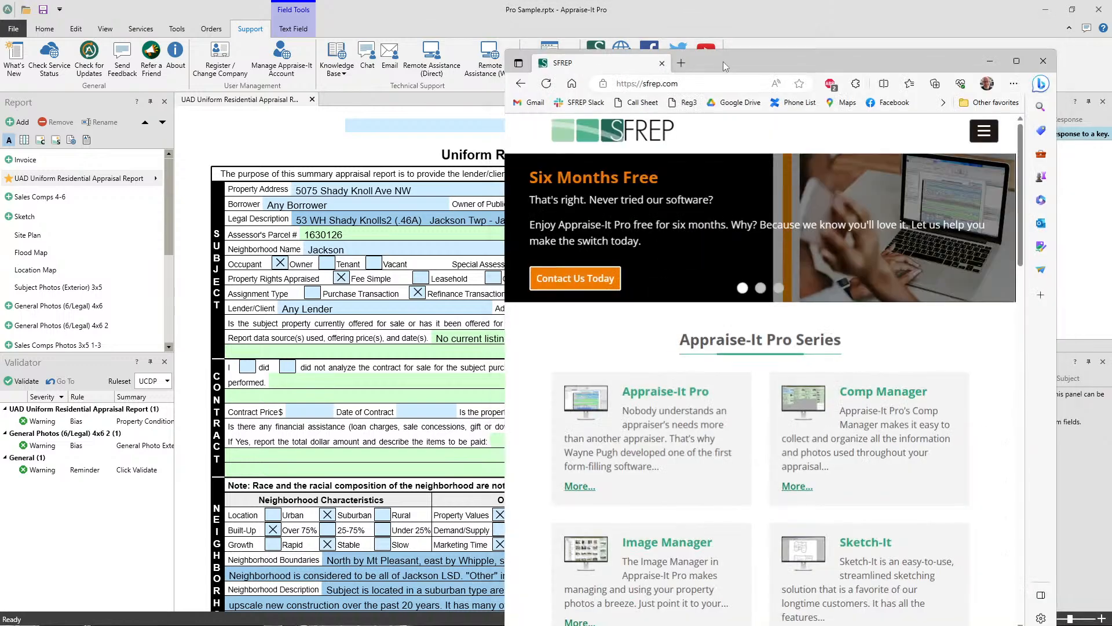
double_click(723, 62)
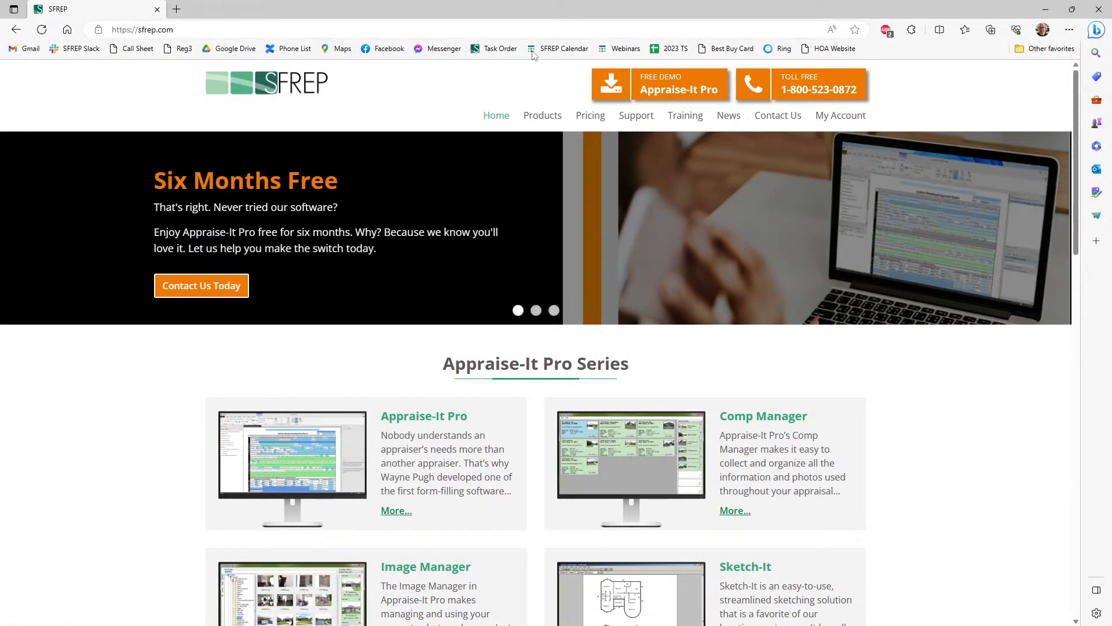
mouse_move(674, 116)
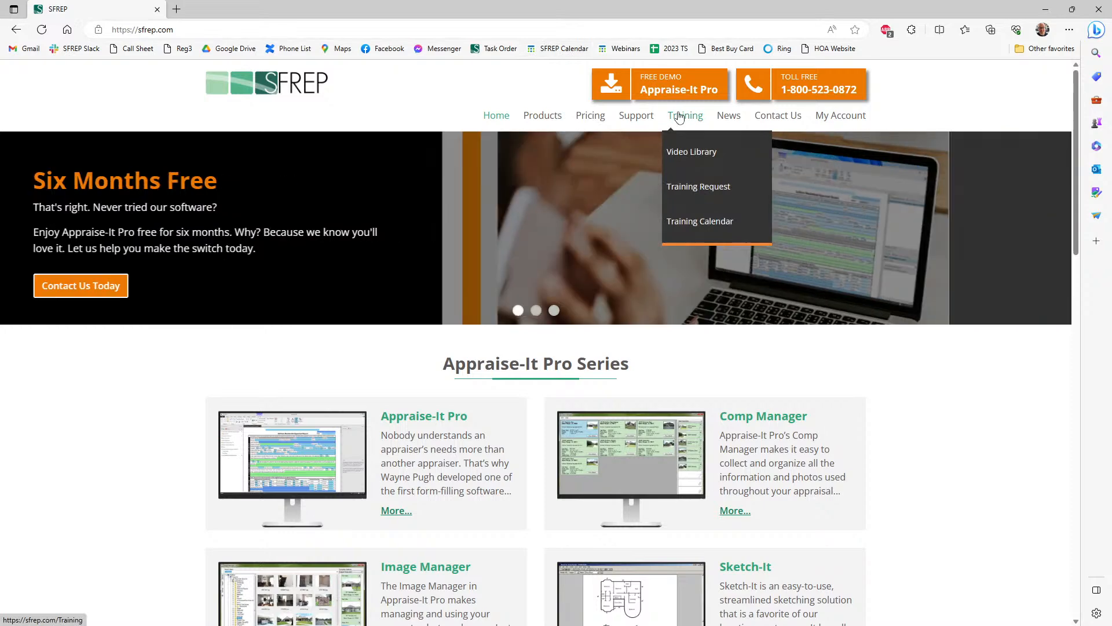
mouse_move(714, 121)
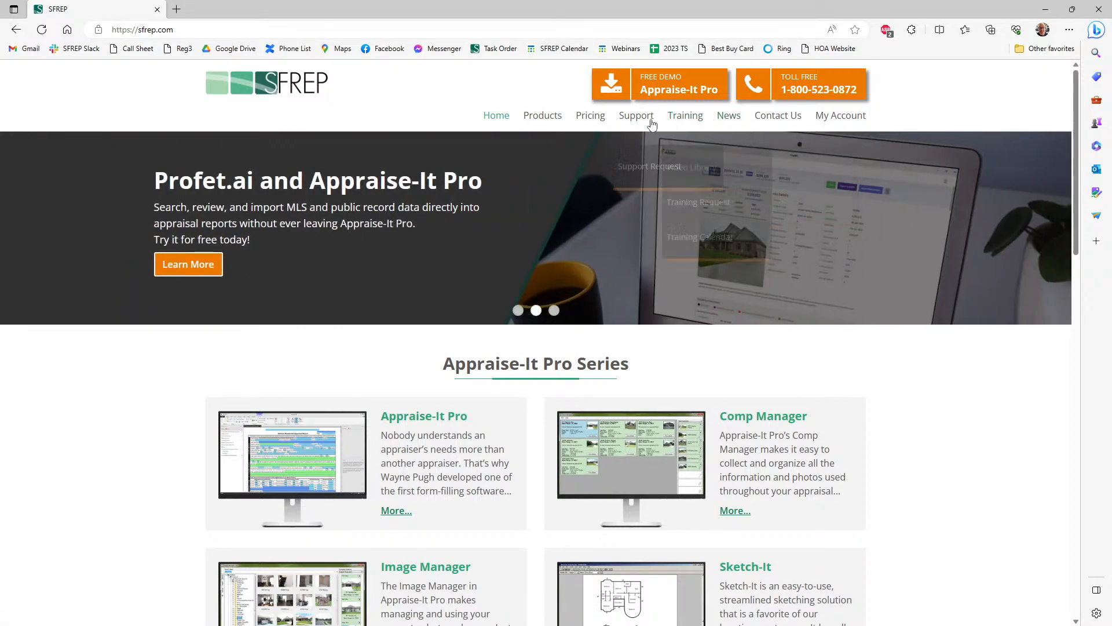
left_click(701, 222)
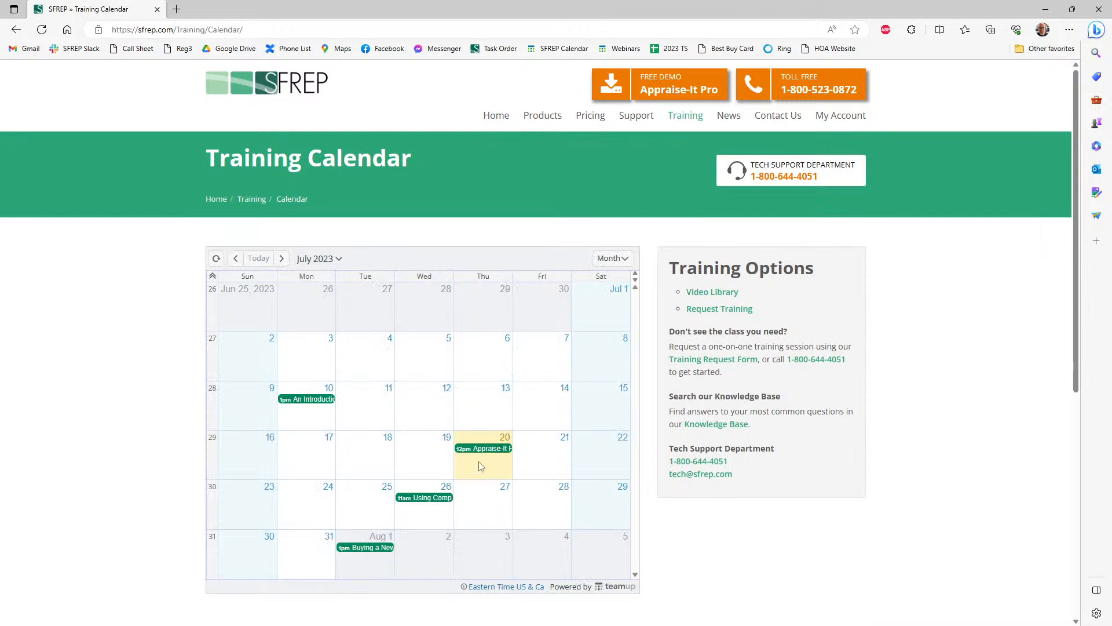
mouse_move(485, 453)
mouse_move(426, 501)
mouse_move(371, 553)
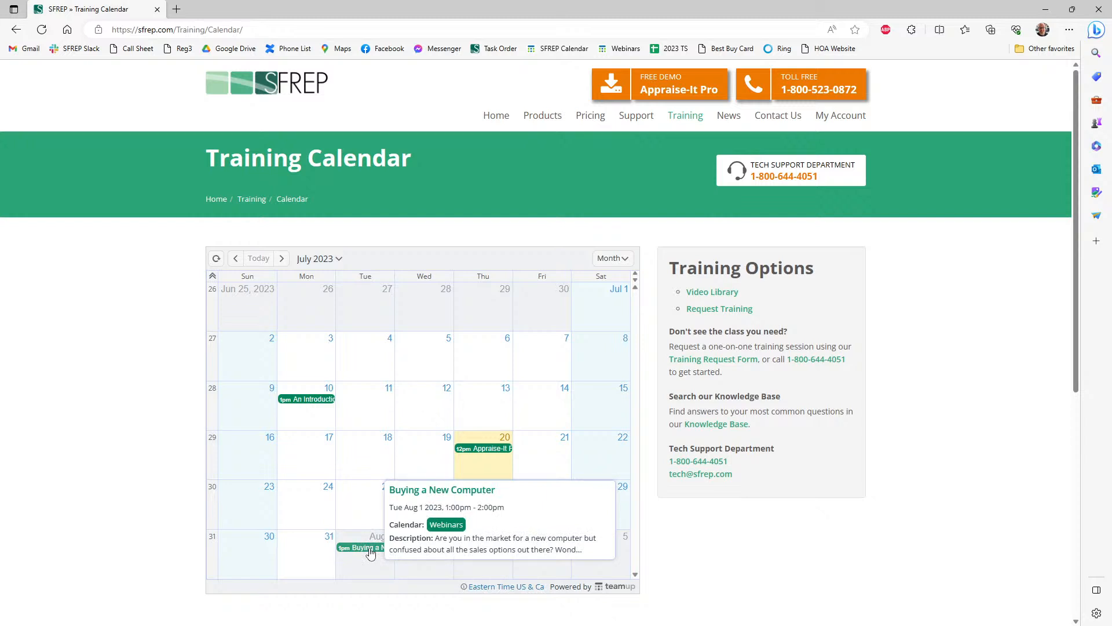